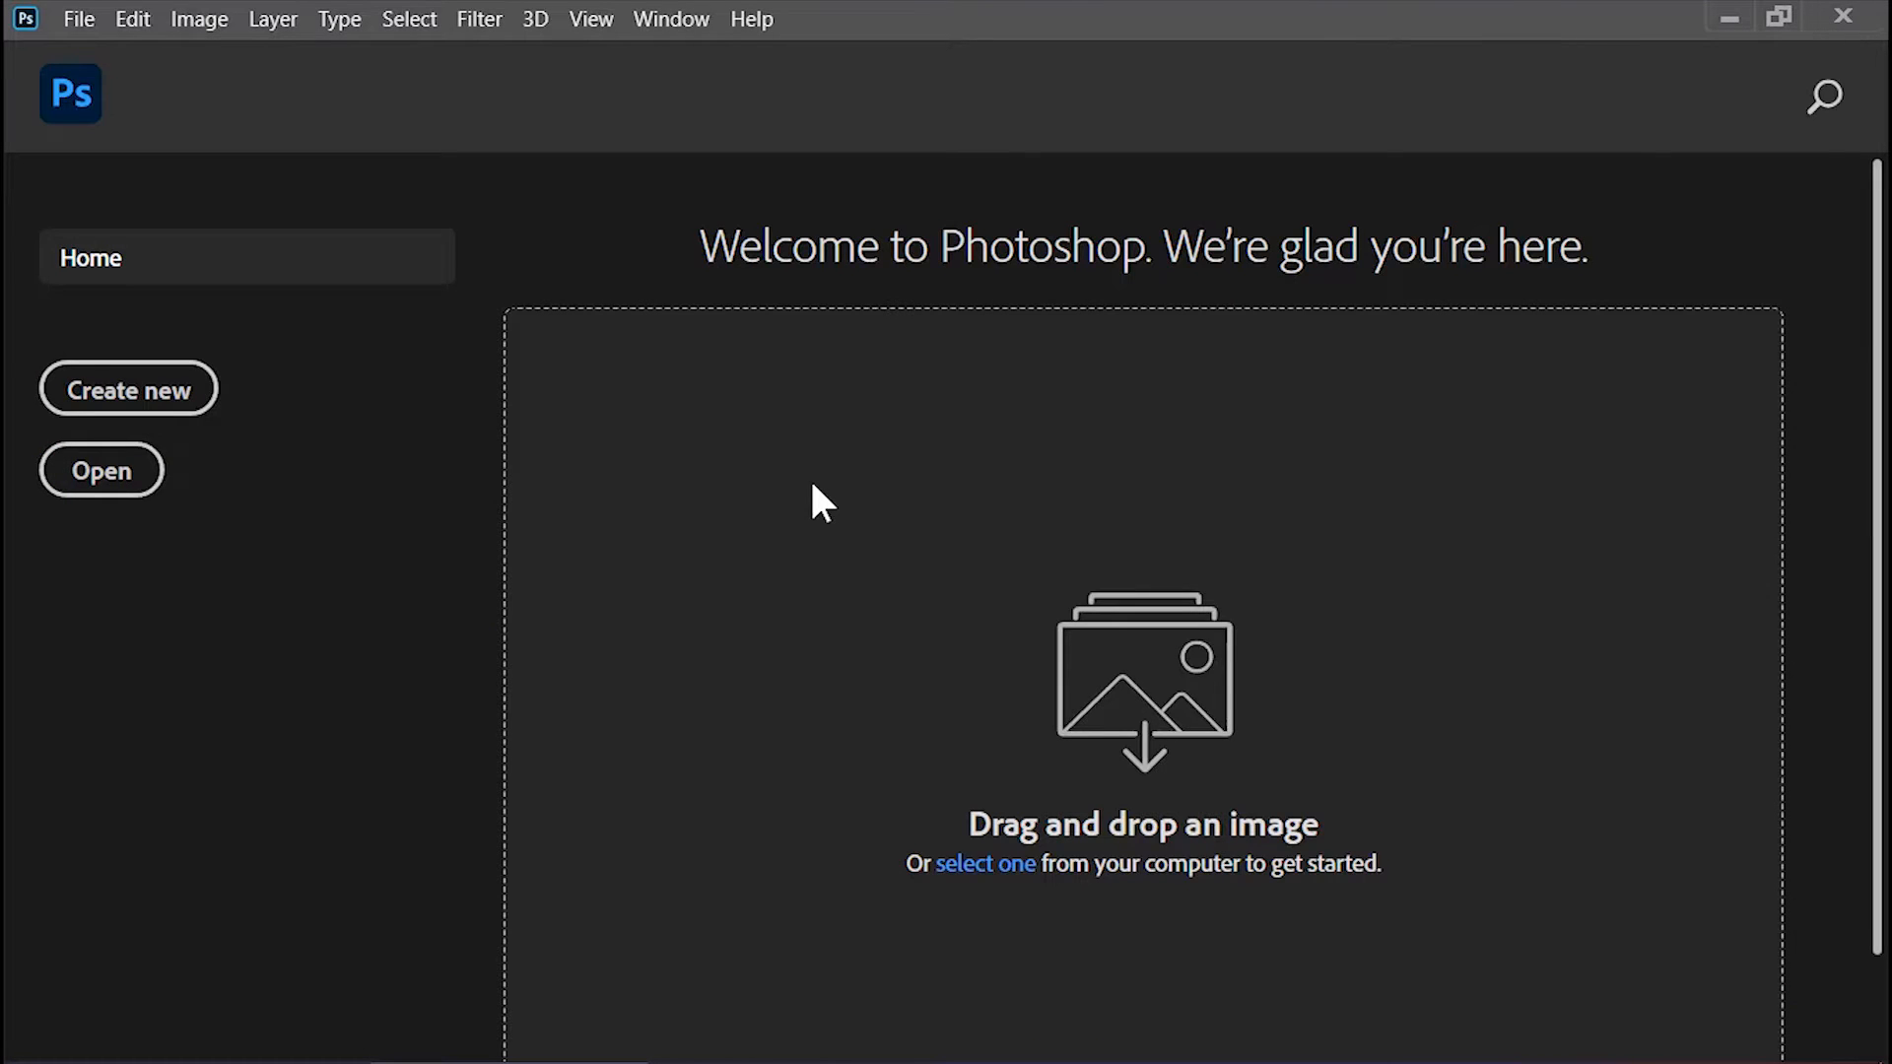
Step: Create a new 1920 × 1080 pixel document at 72 pixels/inch in RGB Color
{"action": "left_click", "coordinate": [185, 399]}
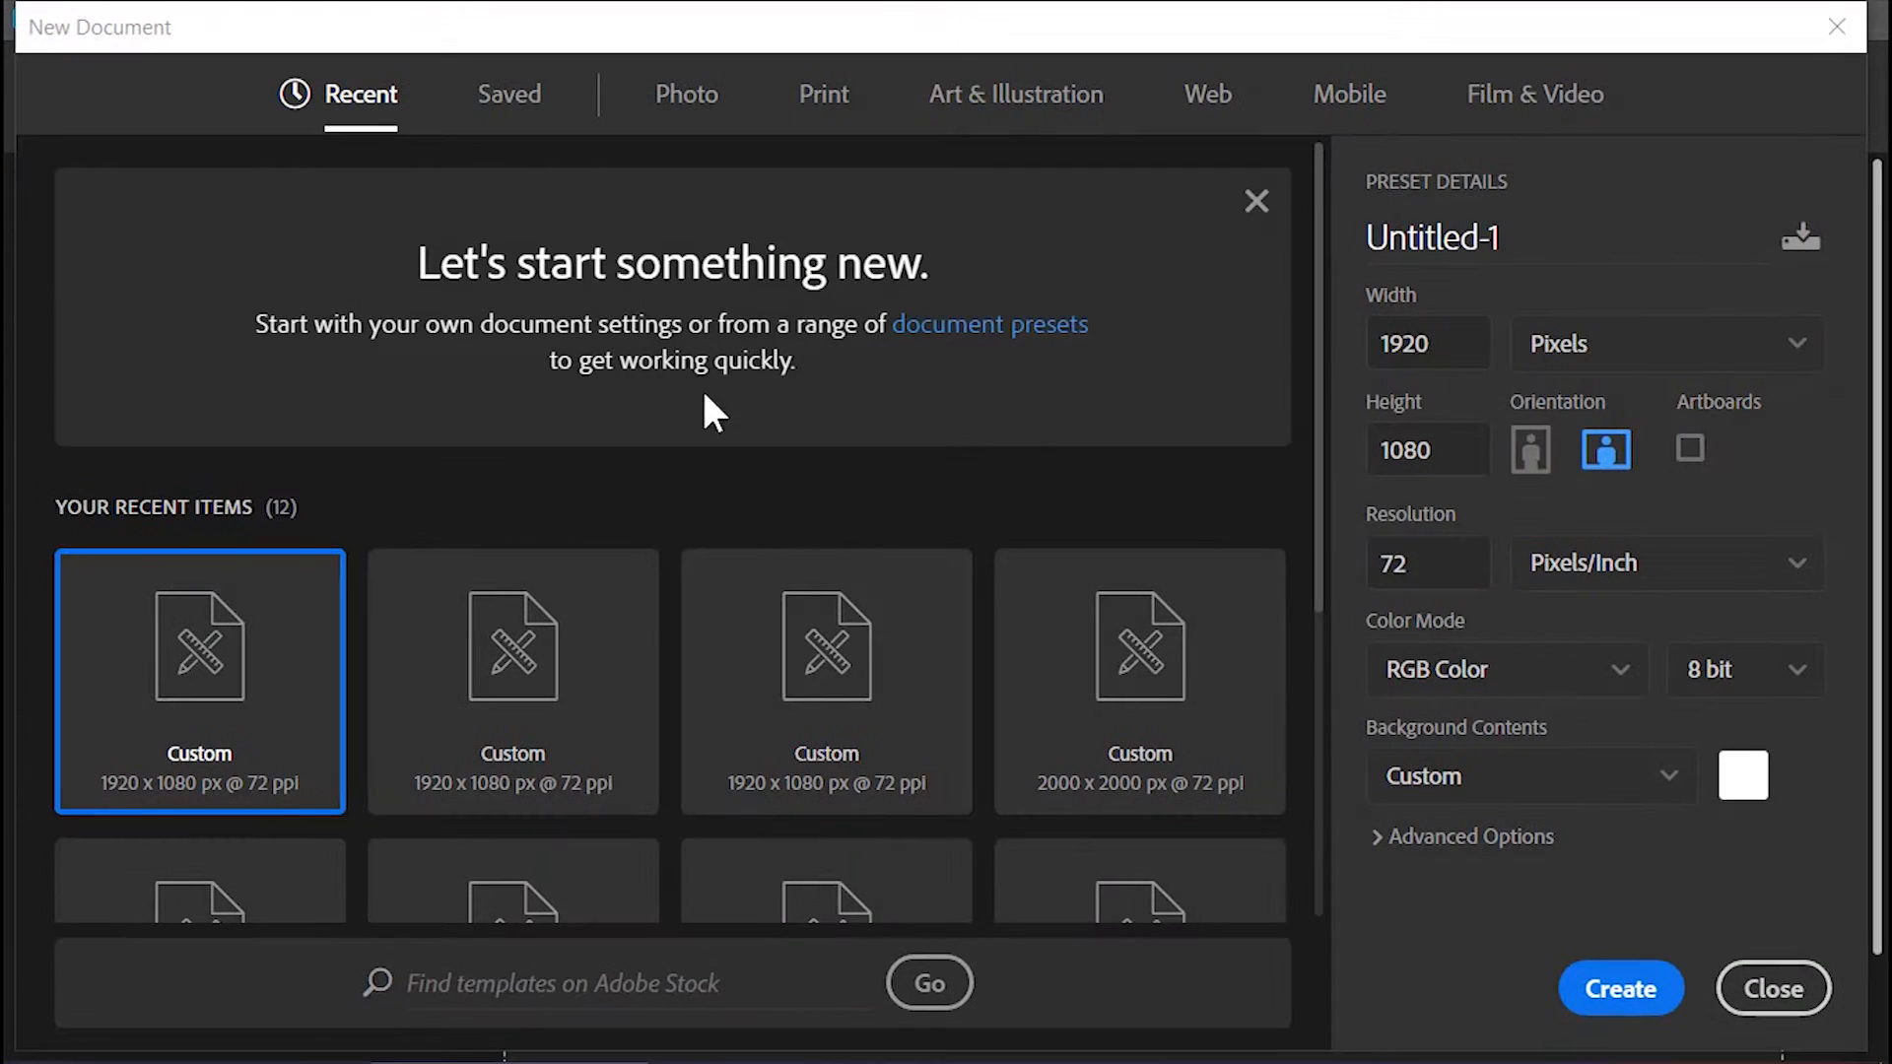
{"action": "left_click", "coordinate": [1454, 352]}
{"action": "double_click", "coordinate": [1454, 352]}
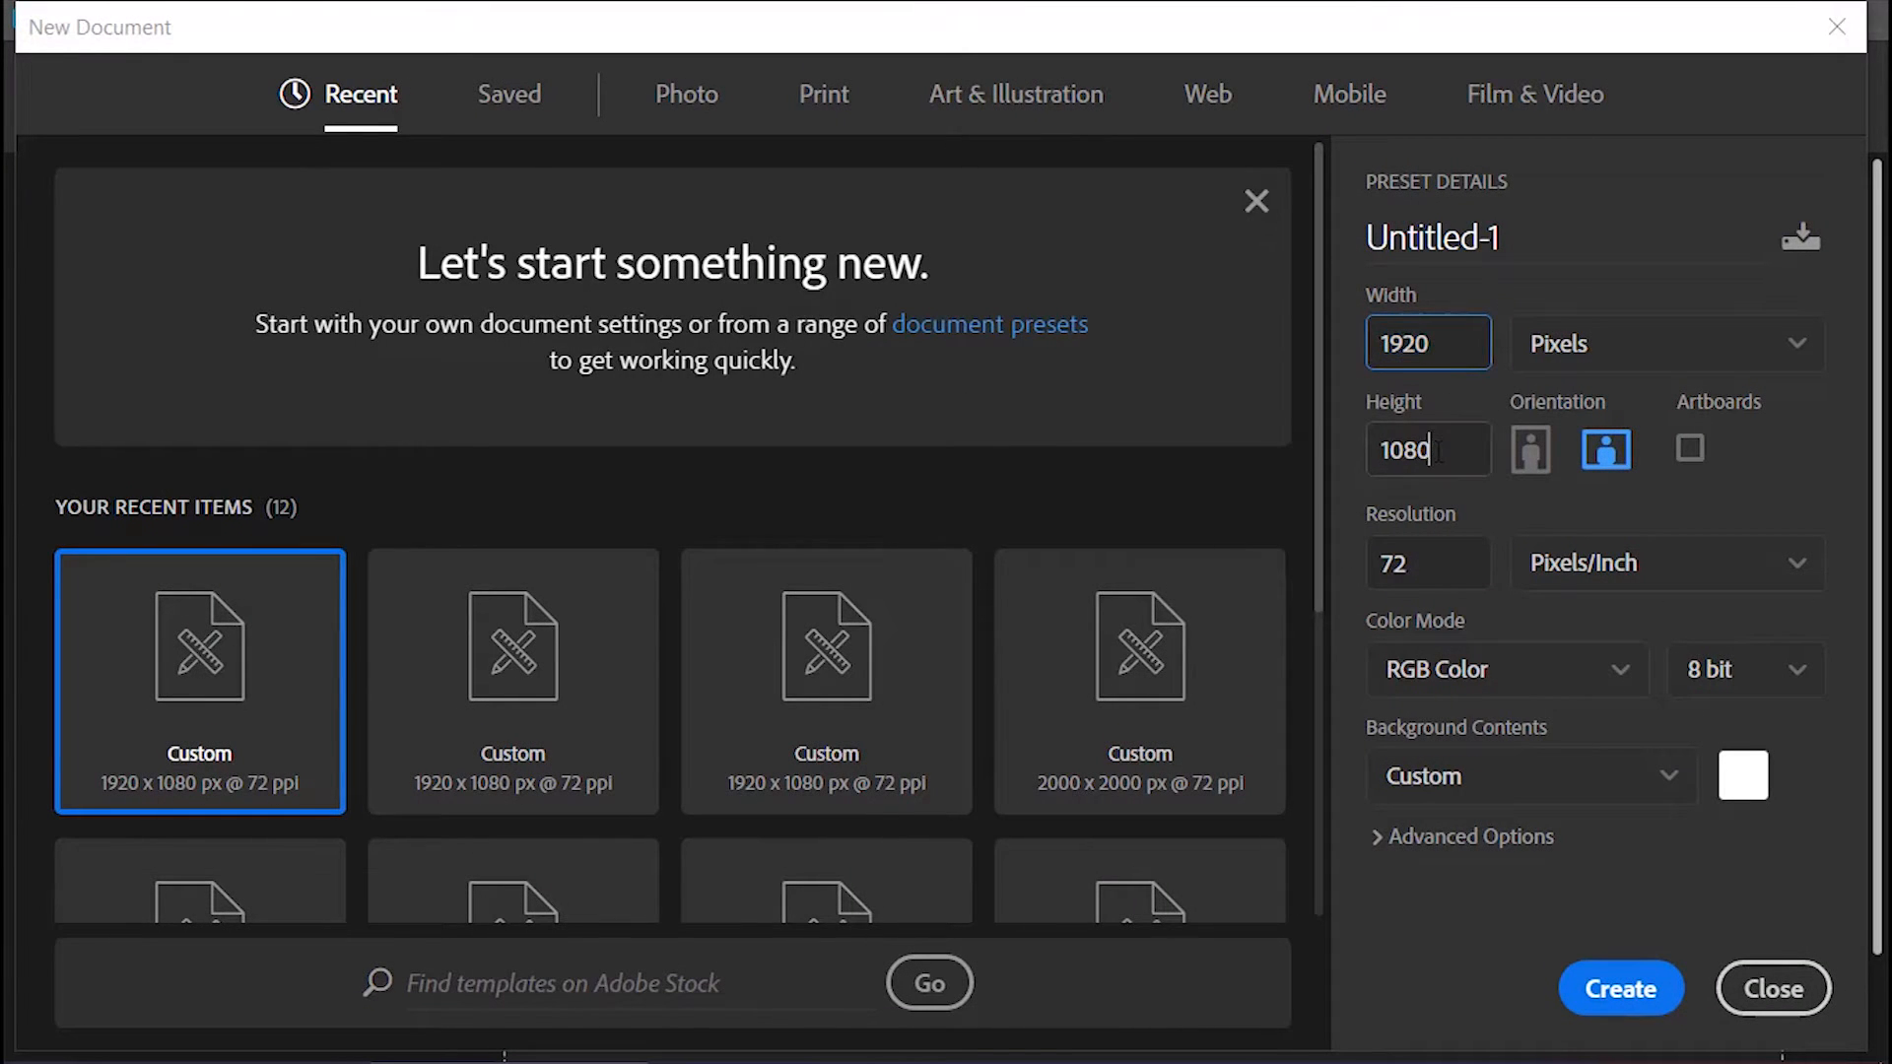
{"action": "double_click", "coordinate": [1449, 447]}
{"action": "double_click", "coordinate": [1448, 549]}
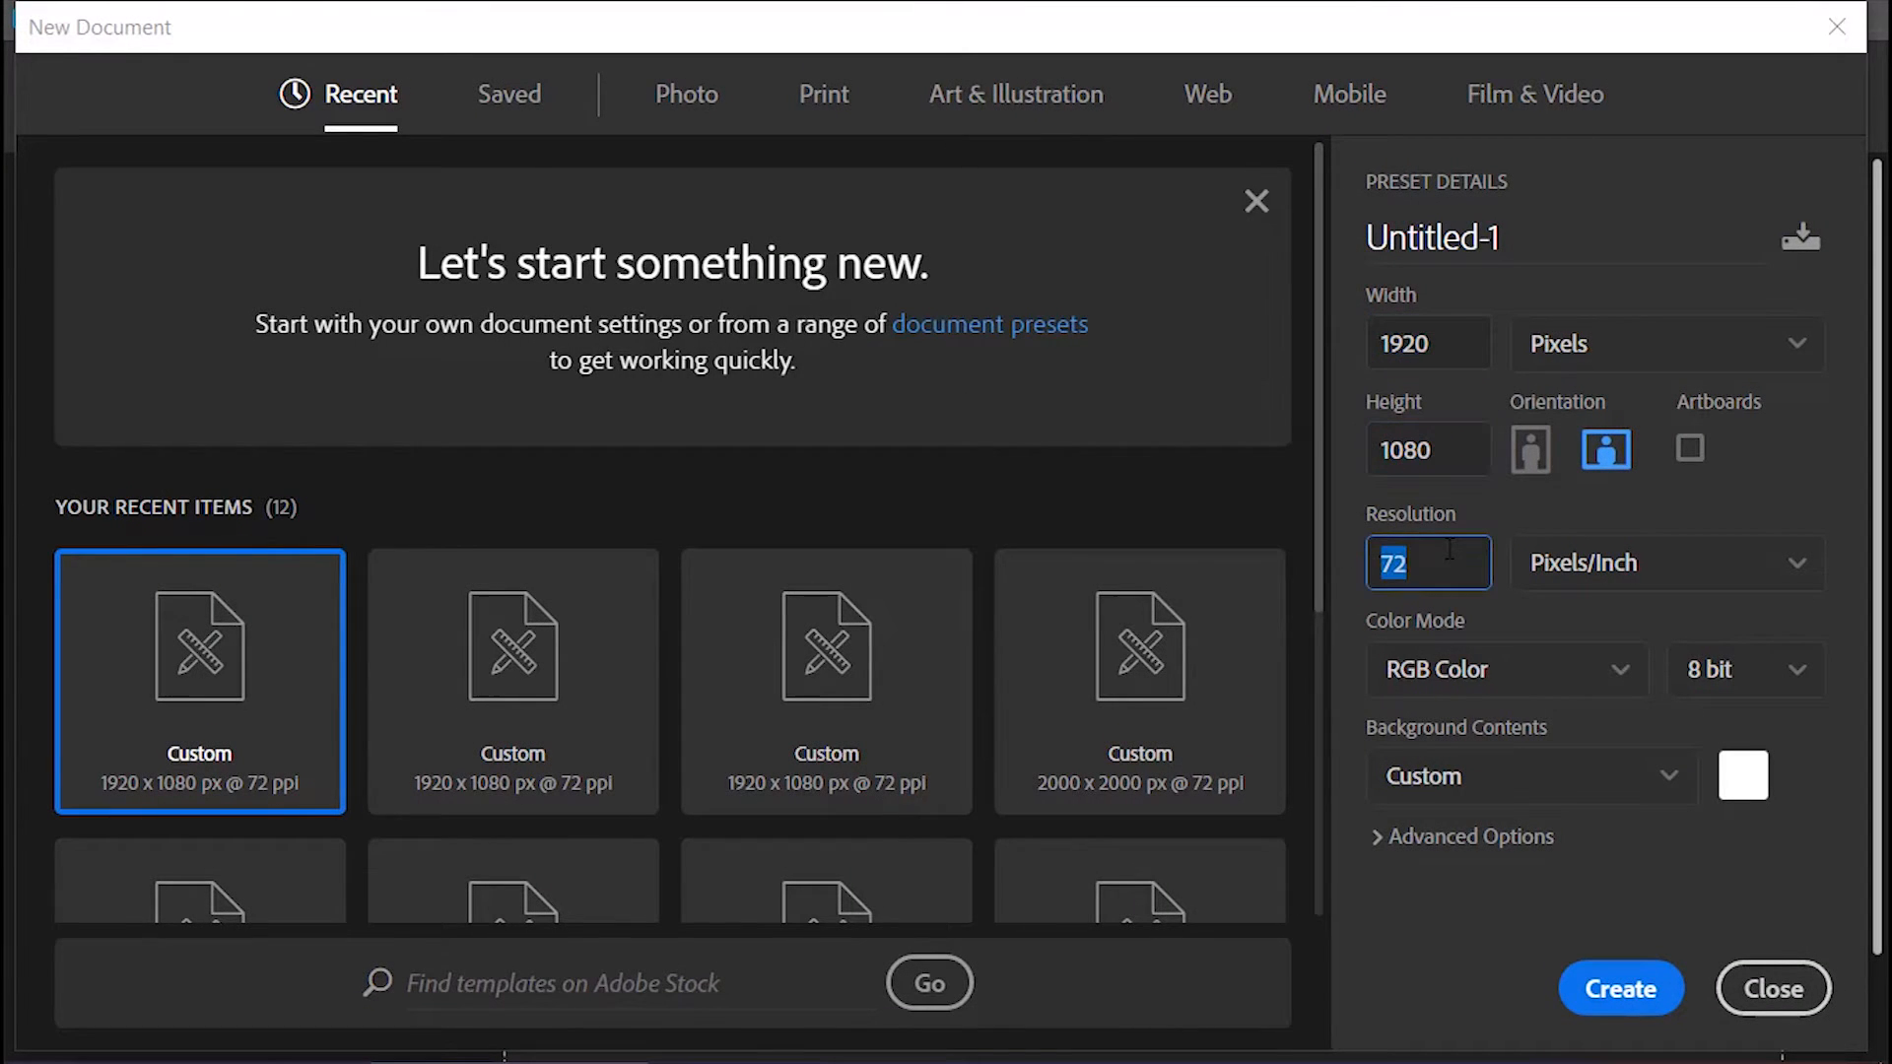
{"action": "left_click", "coordinate": [1611, 988]}
Step: Place the Ice Texture image from the Asset folder into the document so it covers the canvas
{"action": "key", "text": "alt+Tab"}
{"action": "key", "text": "Tab"}
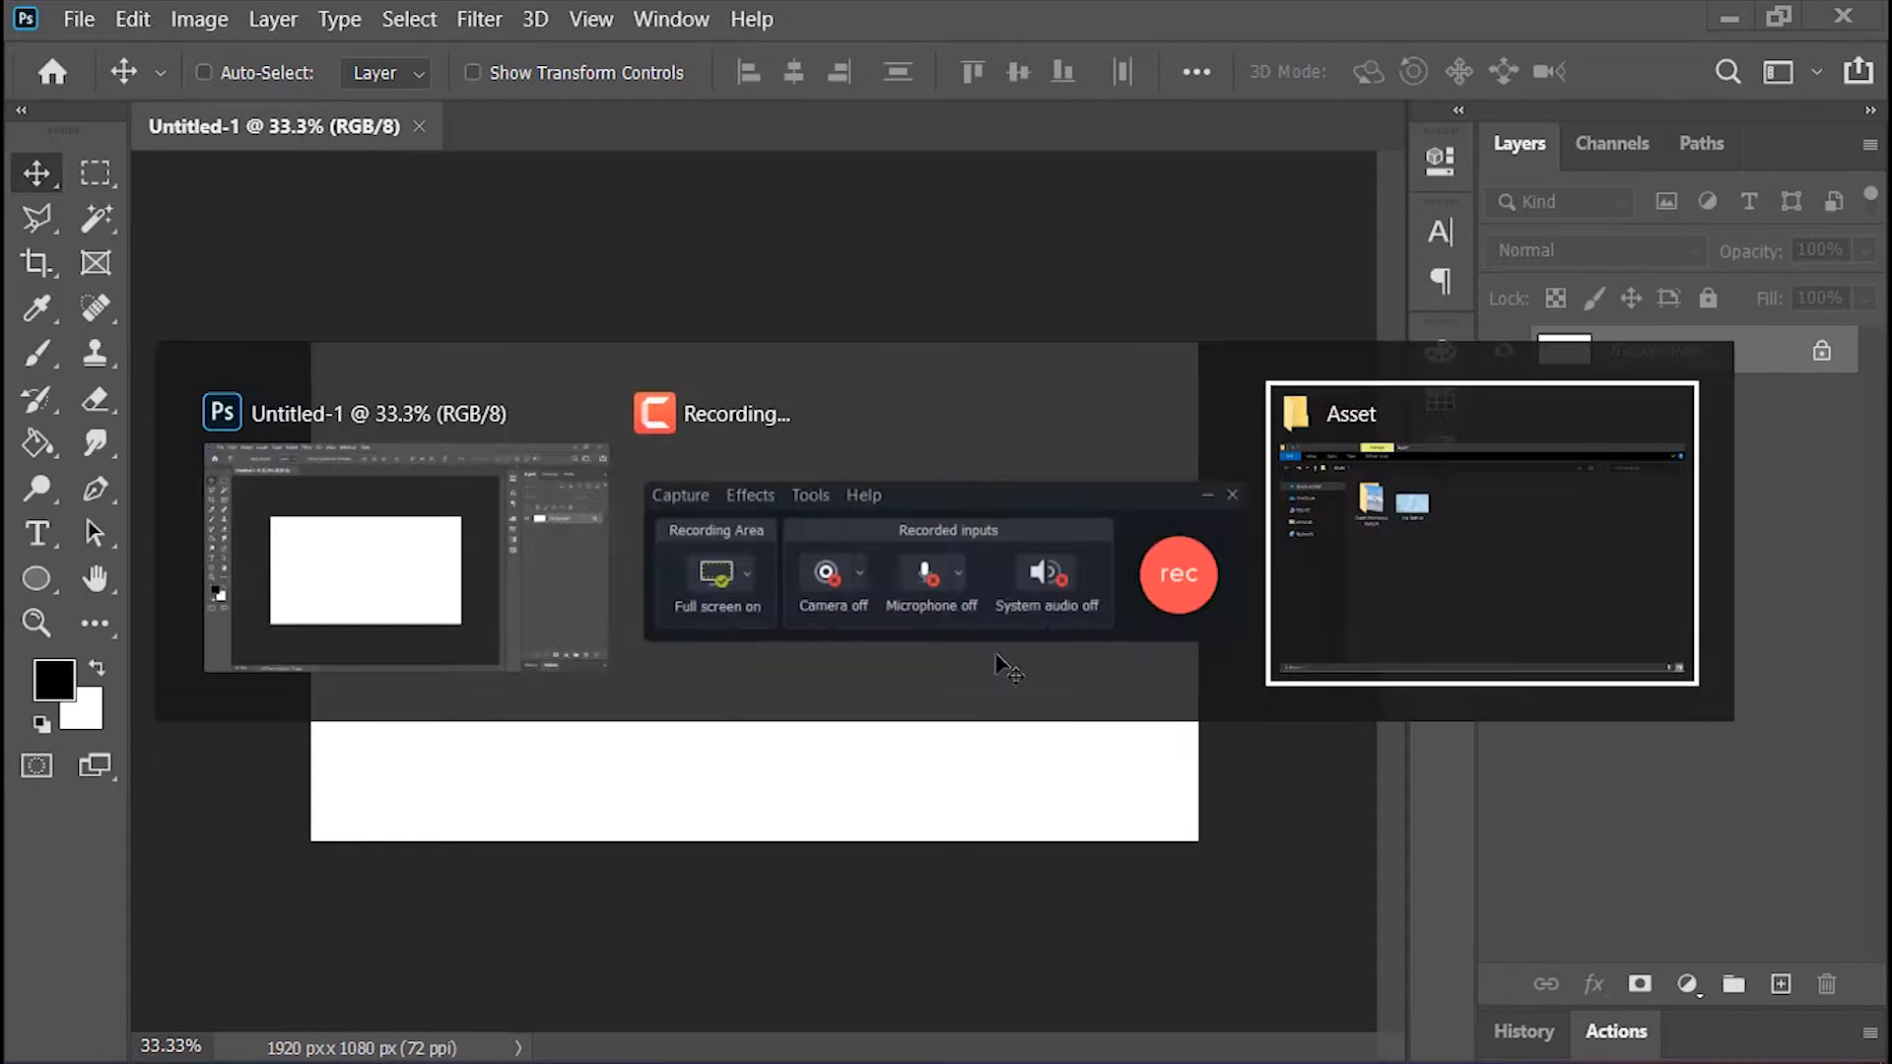
{"action": "left_click_drag", "start_coordinate": [620, 279], "coordinate": [871, 610]}
{"action": "key", "text": "alt+Tab"}
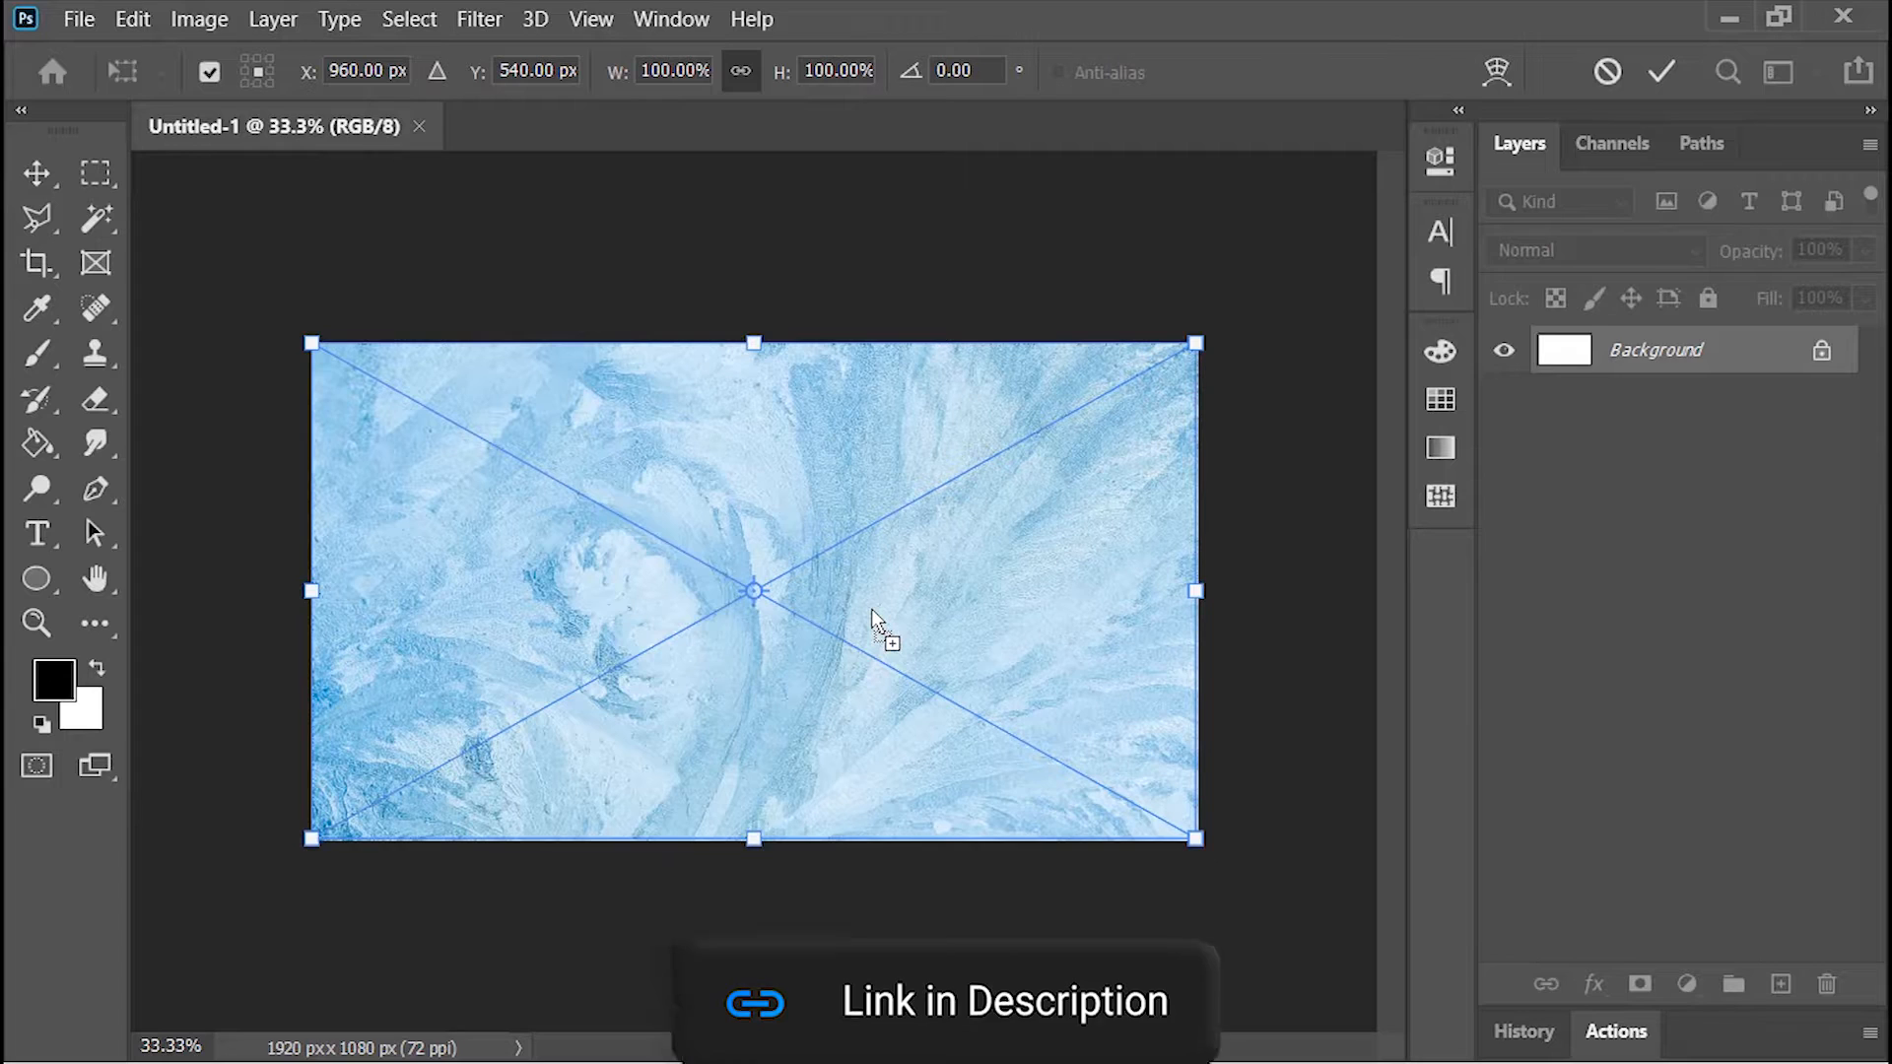
{"action": "left_click", "coordinate": [1660, 71]}
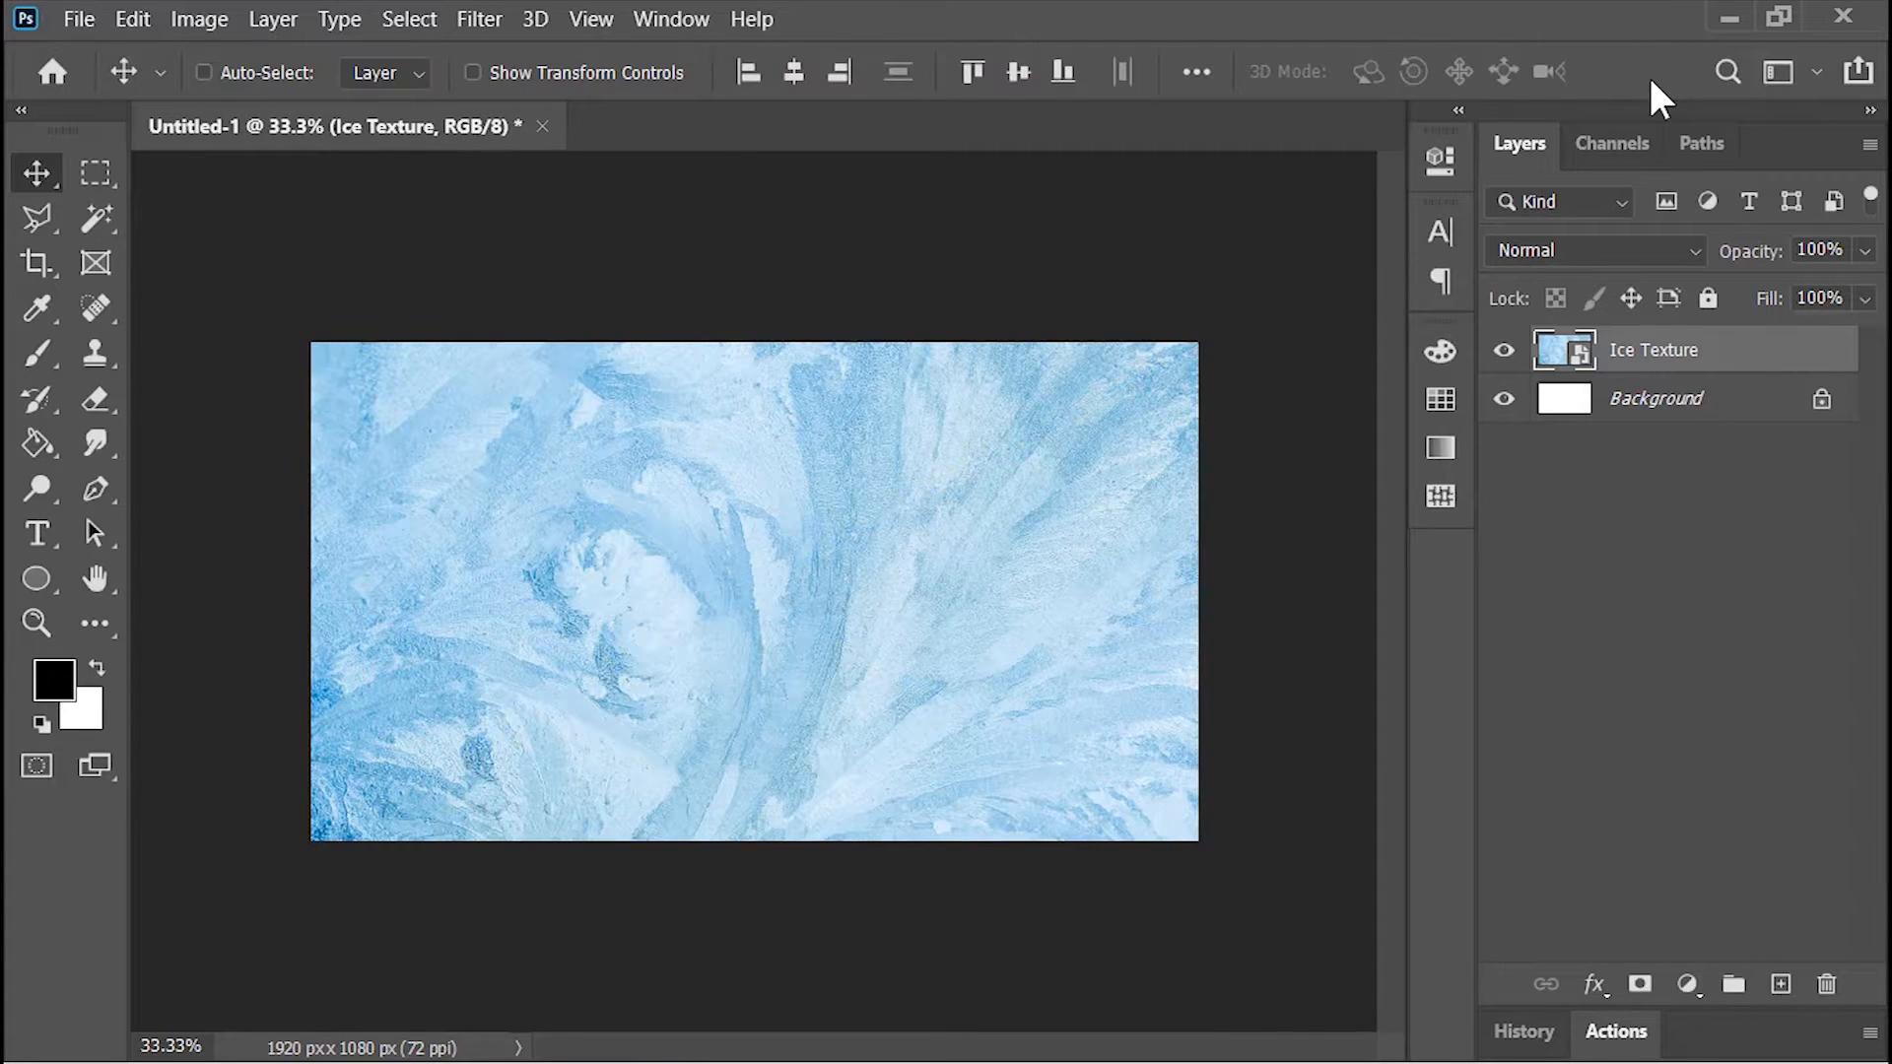
Step: Darken the ice texture with a Curves adjustment layer, lowering the white point's output, moving the black point inward and pulling the midsection slightly down
{"action": "left_click", "coordinate": [1691, 983]}
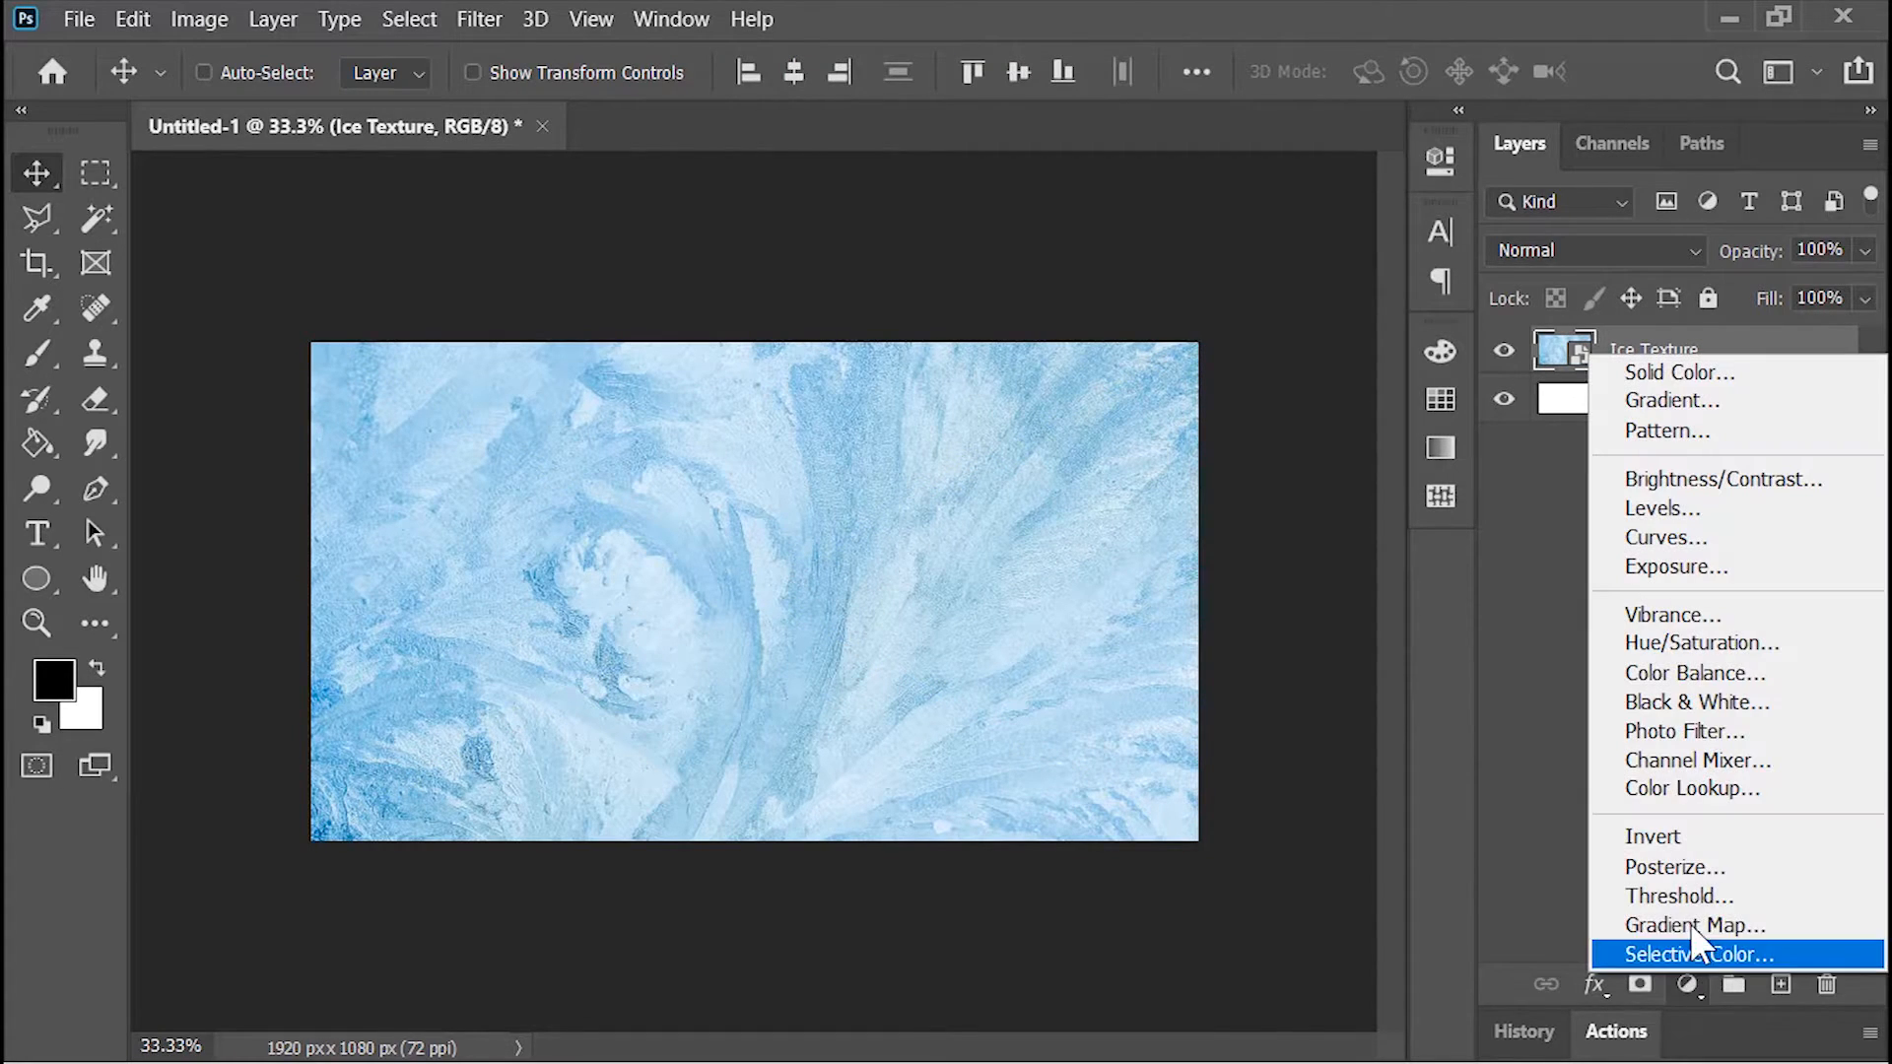
{"action": "left_click", "coordinate": [1659, 536]}
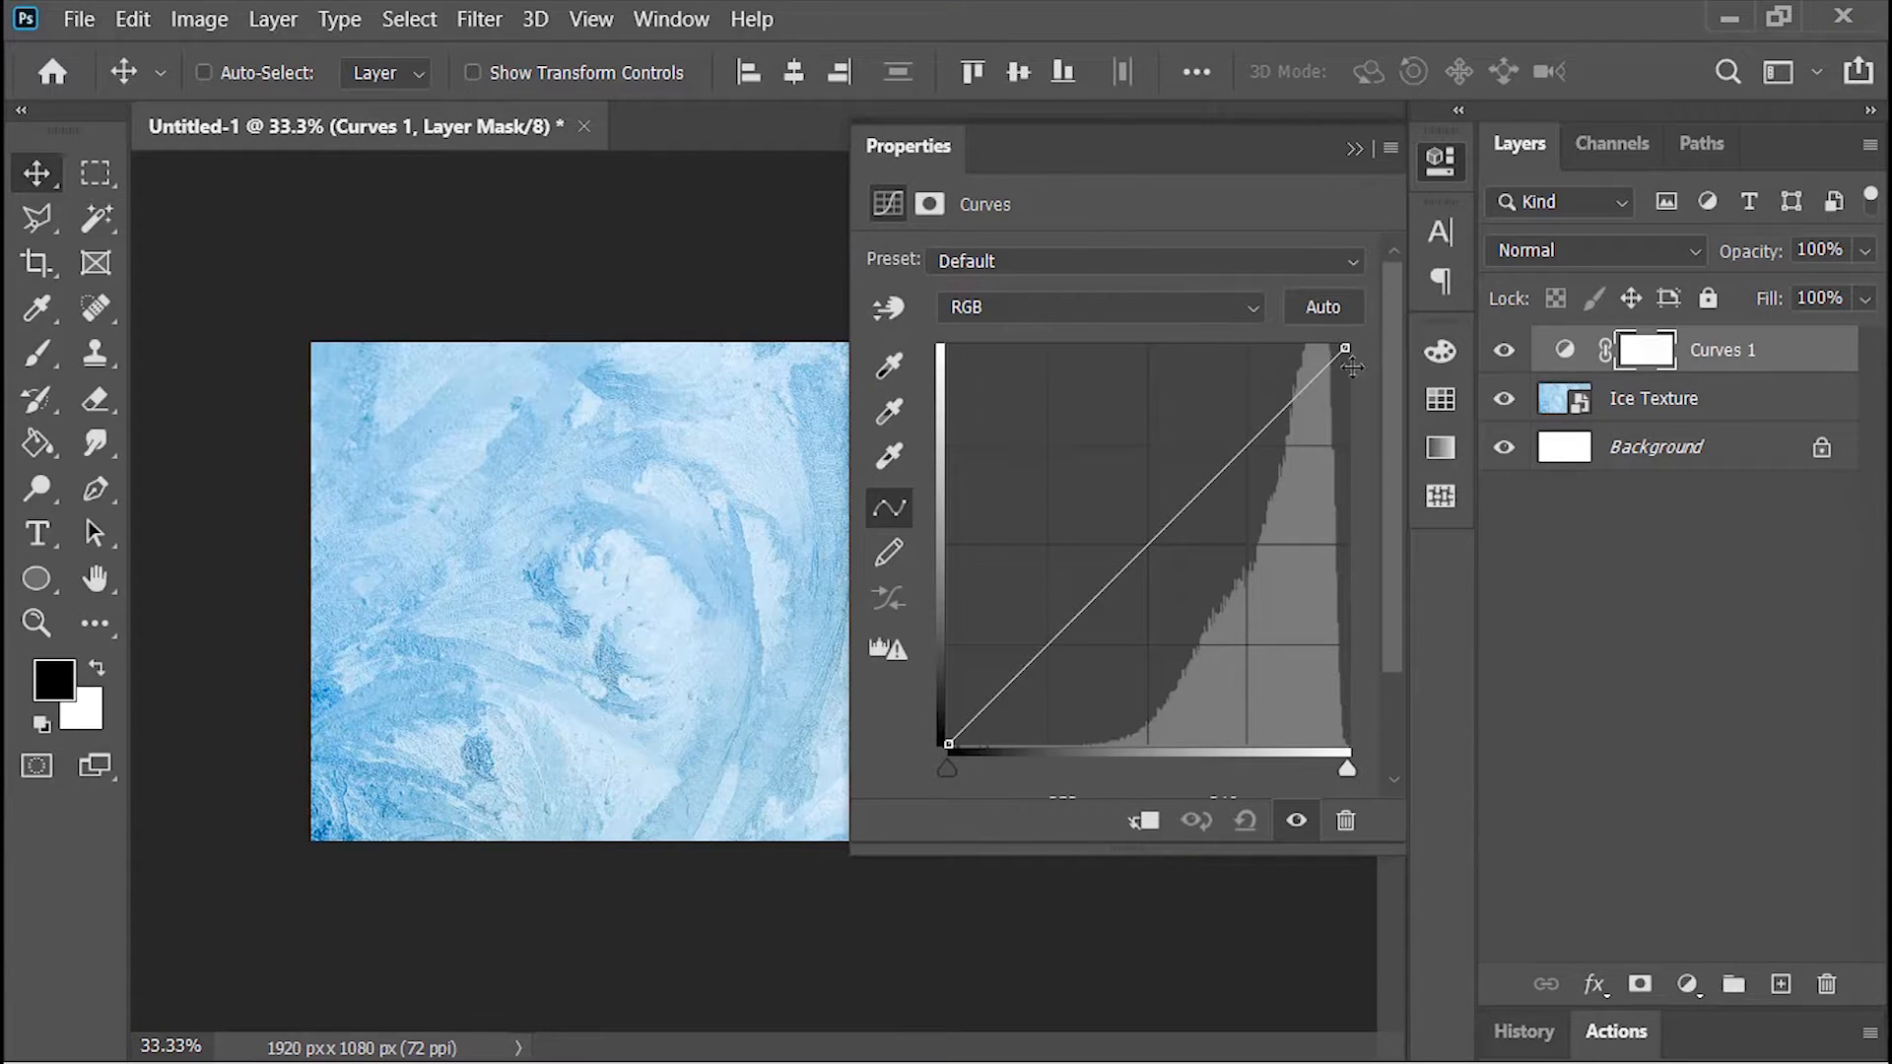
{"action": "left_click_drag", "start_coordinate": [1348, 353], "coordinate": [1346, 639]}
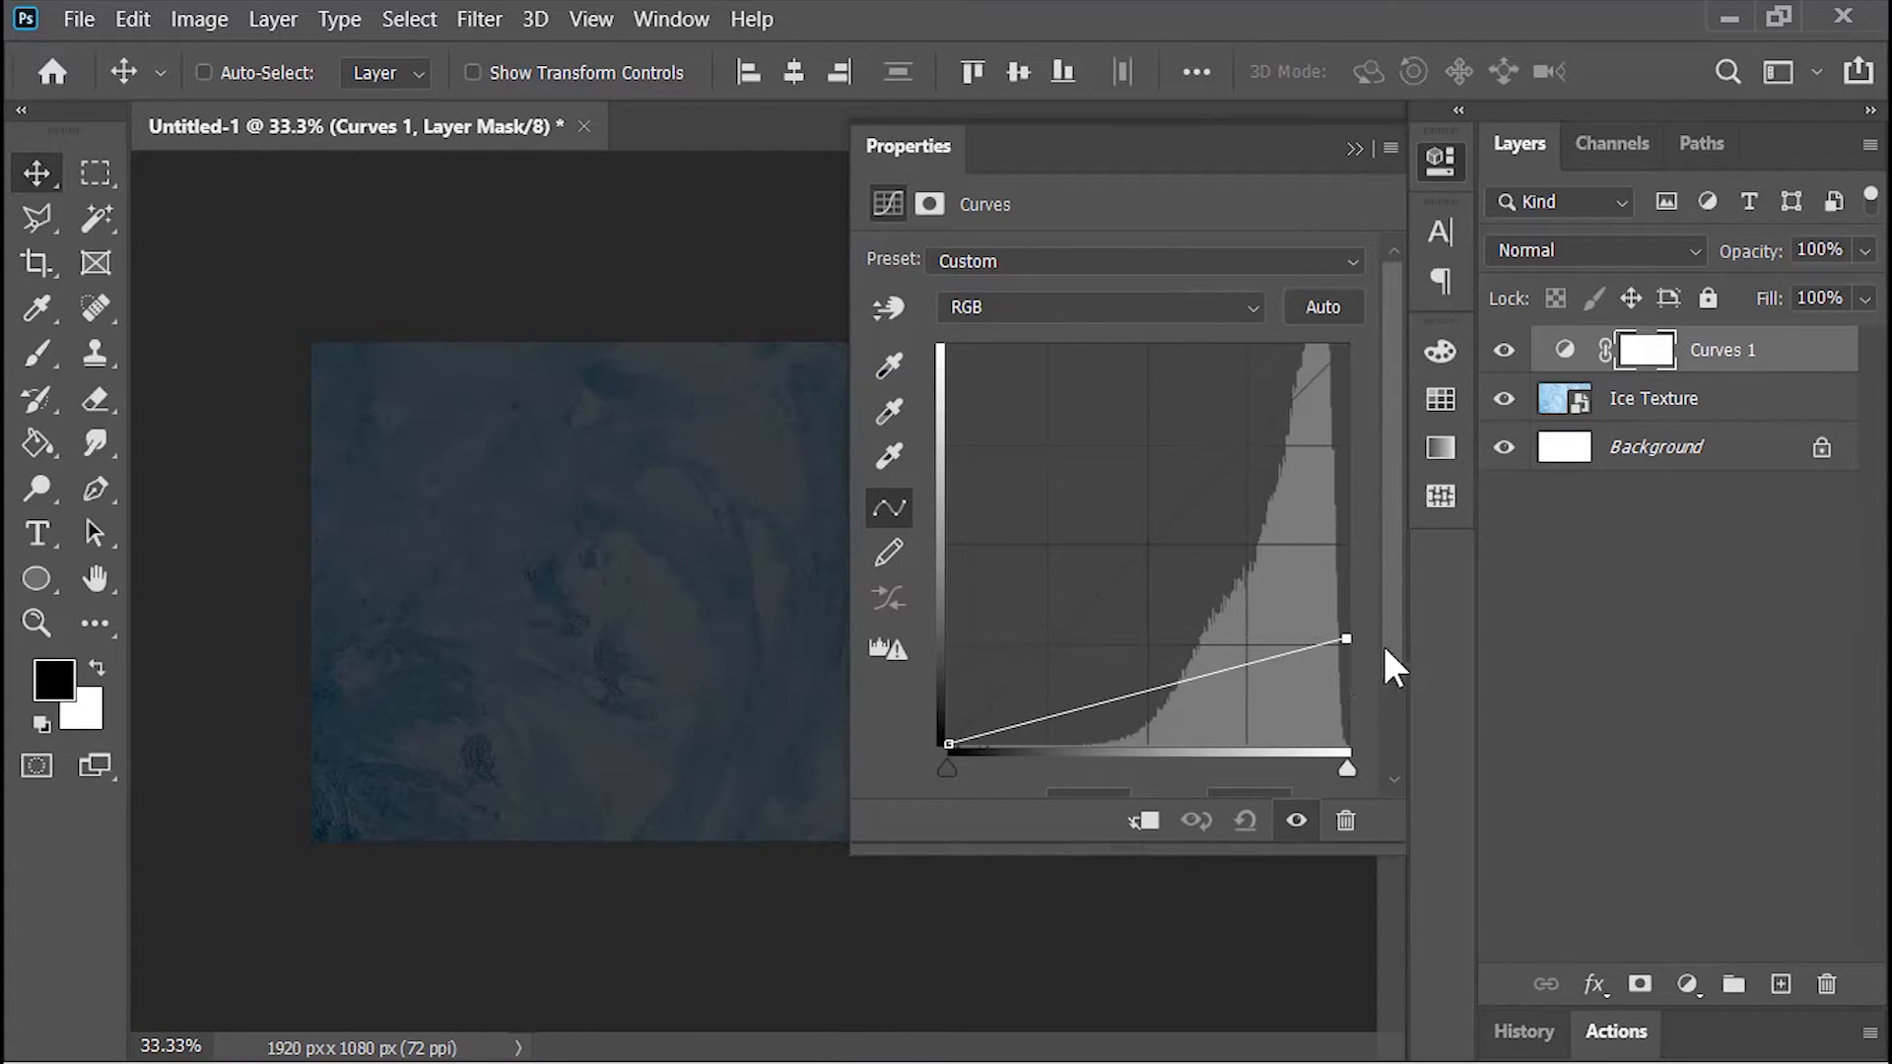
{"action": "left_click_drag", "start_coordinate": [940, 769], "coordinate": [1074, 789]}
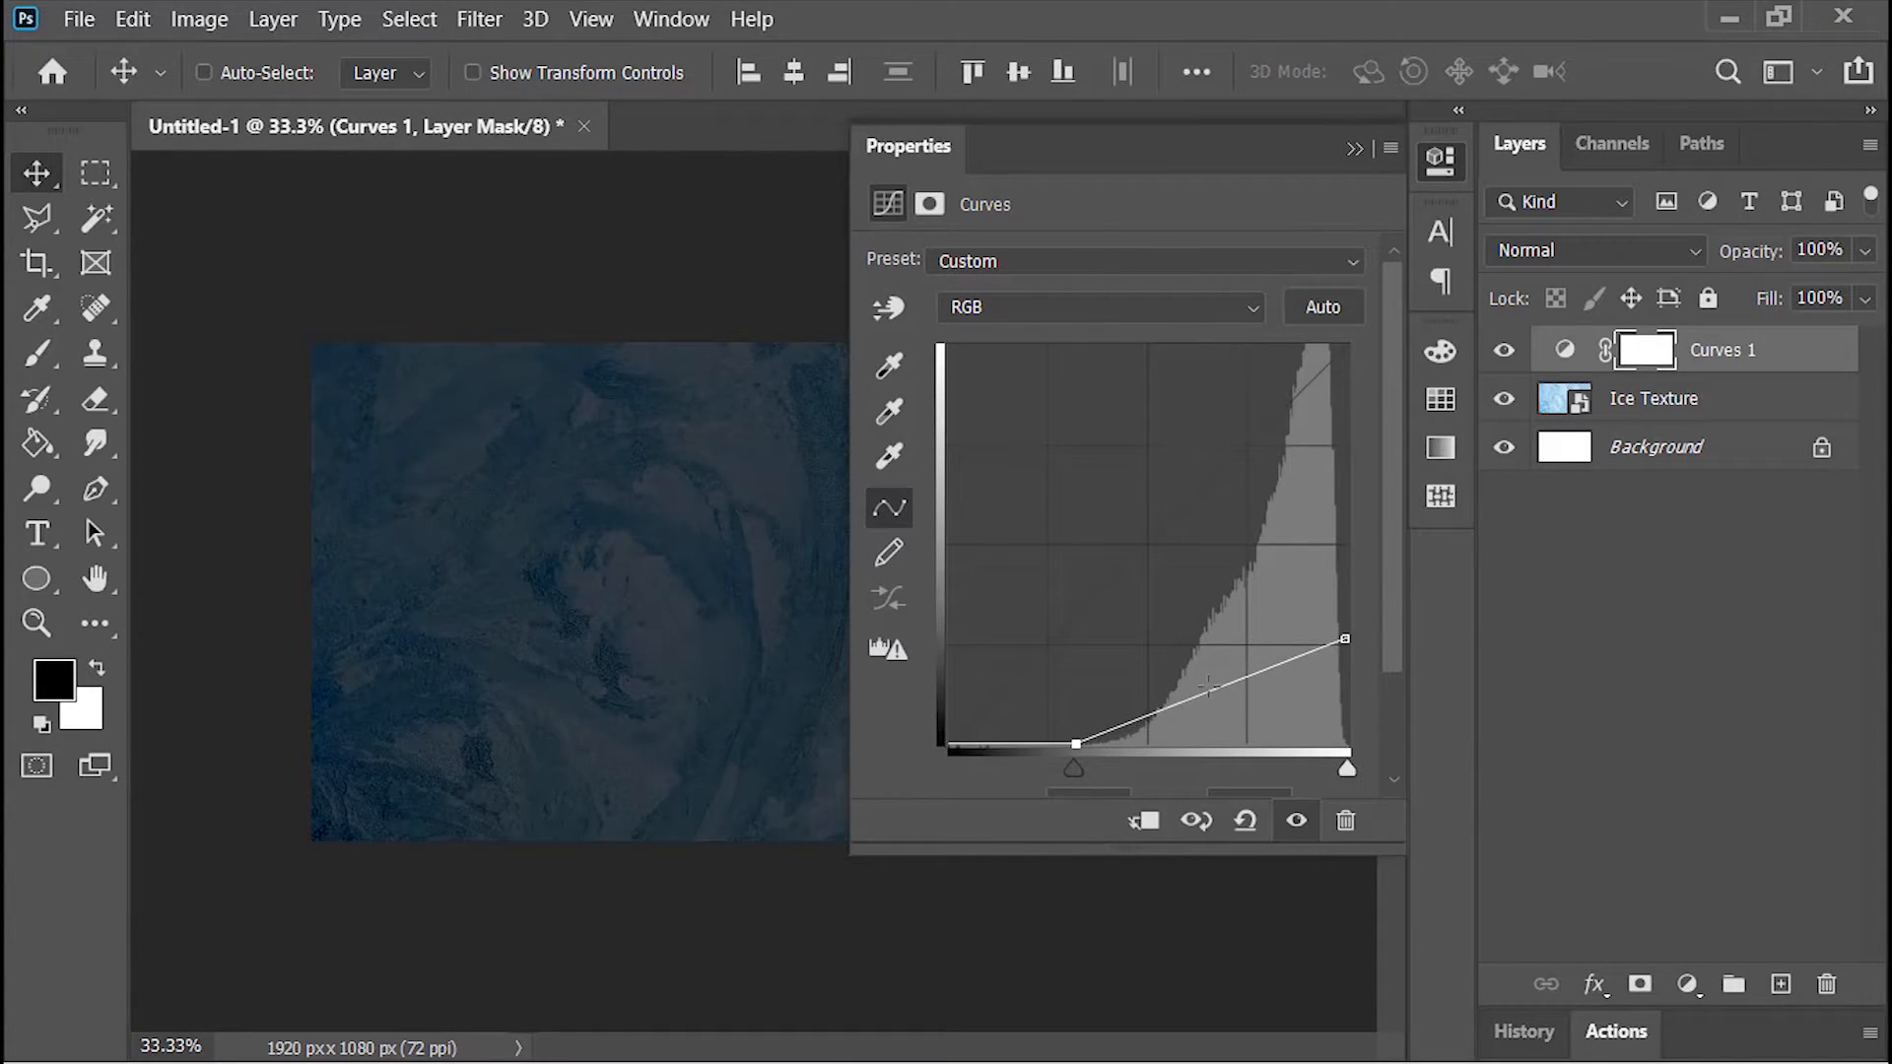
{"action": "left_click_drag", "start_coordinate": [1239, 680], "coordinate": [1240, 694]}
{"action": "left_click", "coordinate": [1352, 149]}
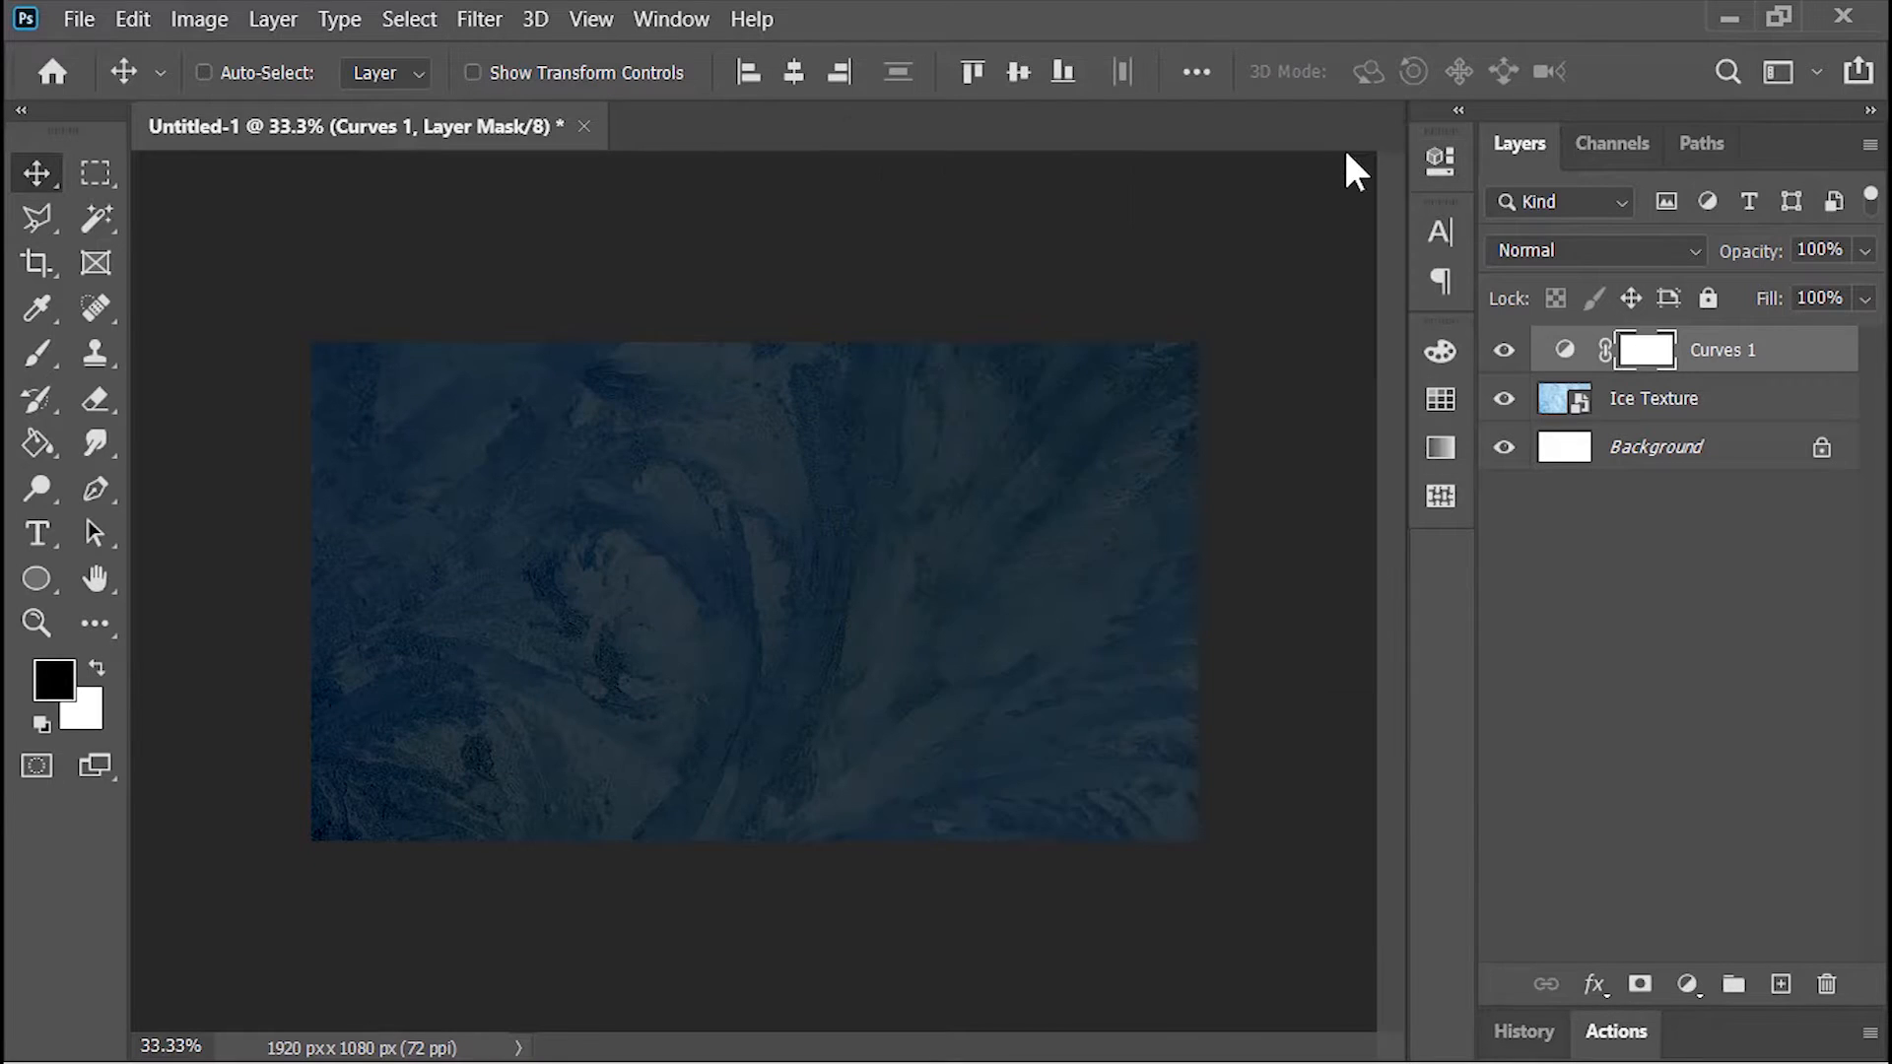
Step: Duplicate the Ice Texture layer, move the copy above Curves 1 and set its blend mode to Multiply
{"action": "left_click", "coordinate": [1694, 399]}
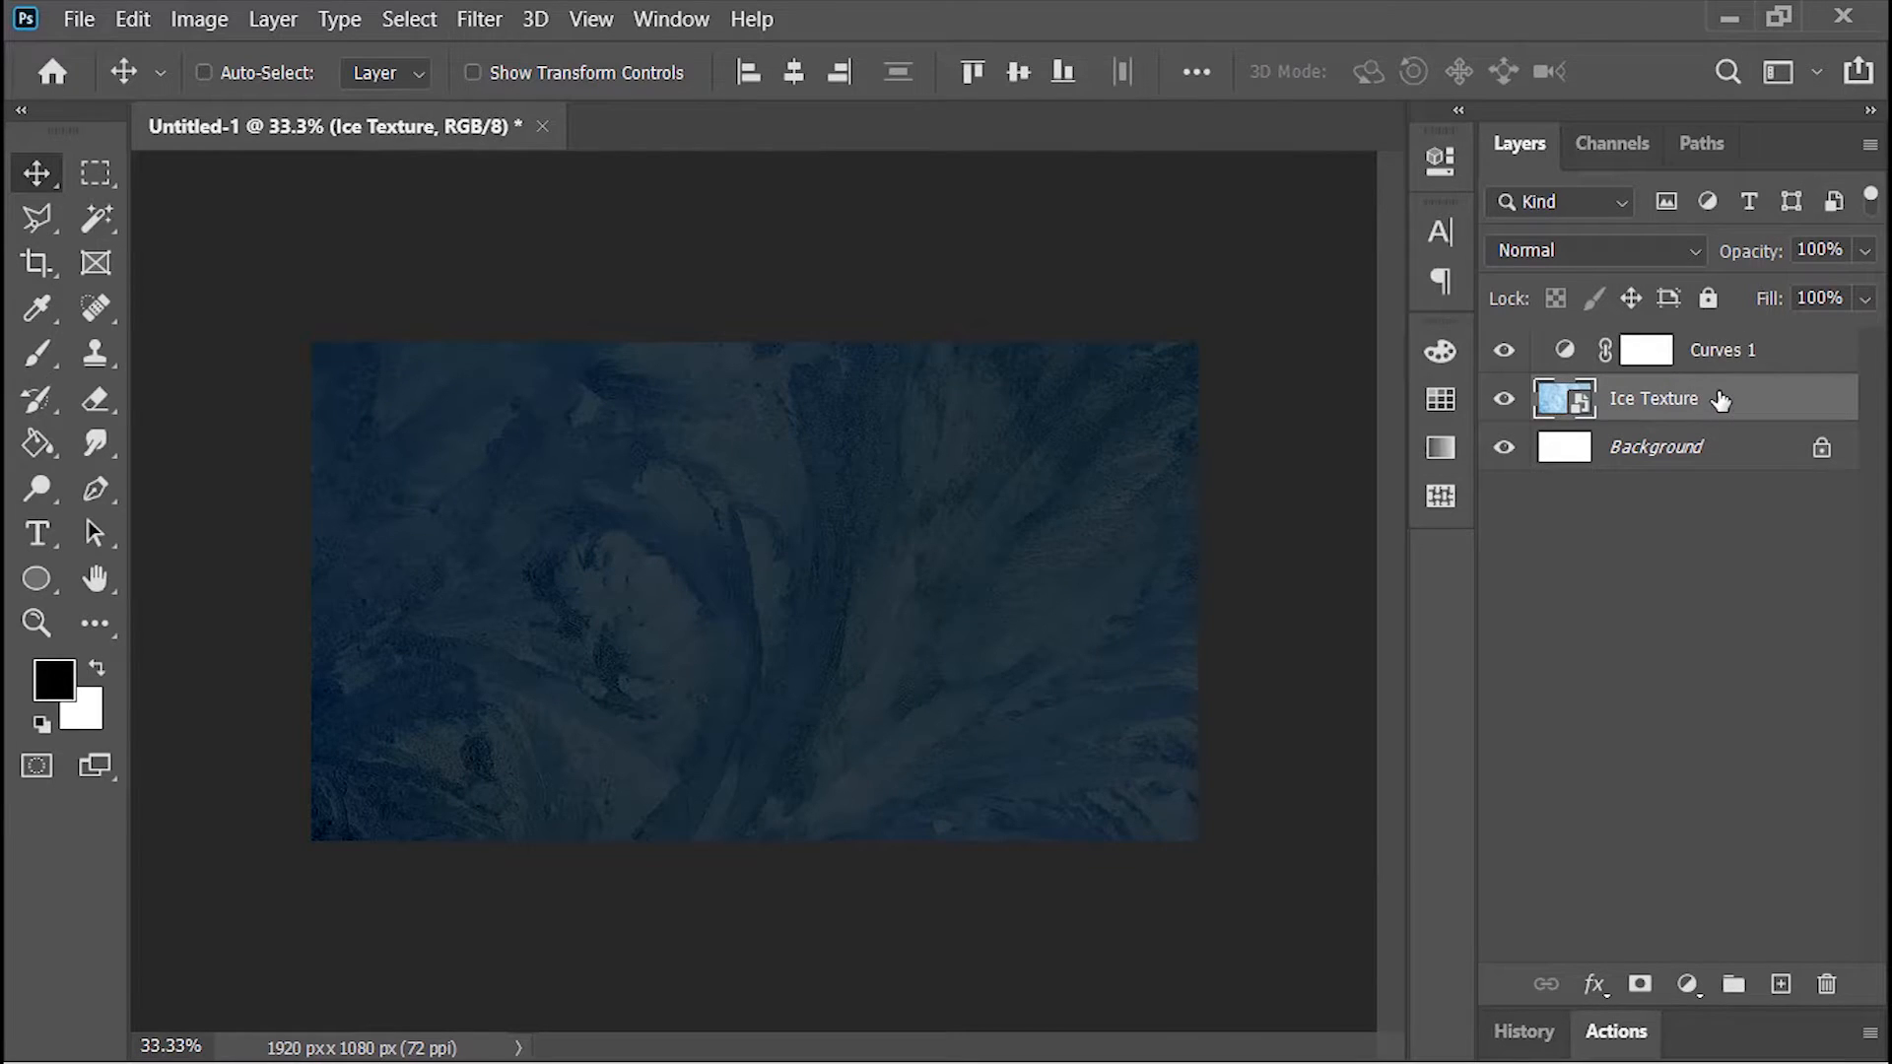
{"action": "key", "text": "ctrl+j"}
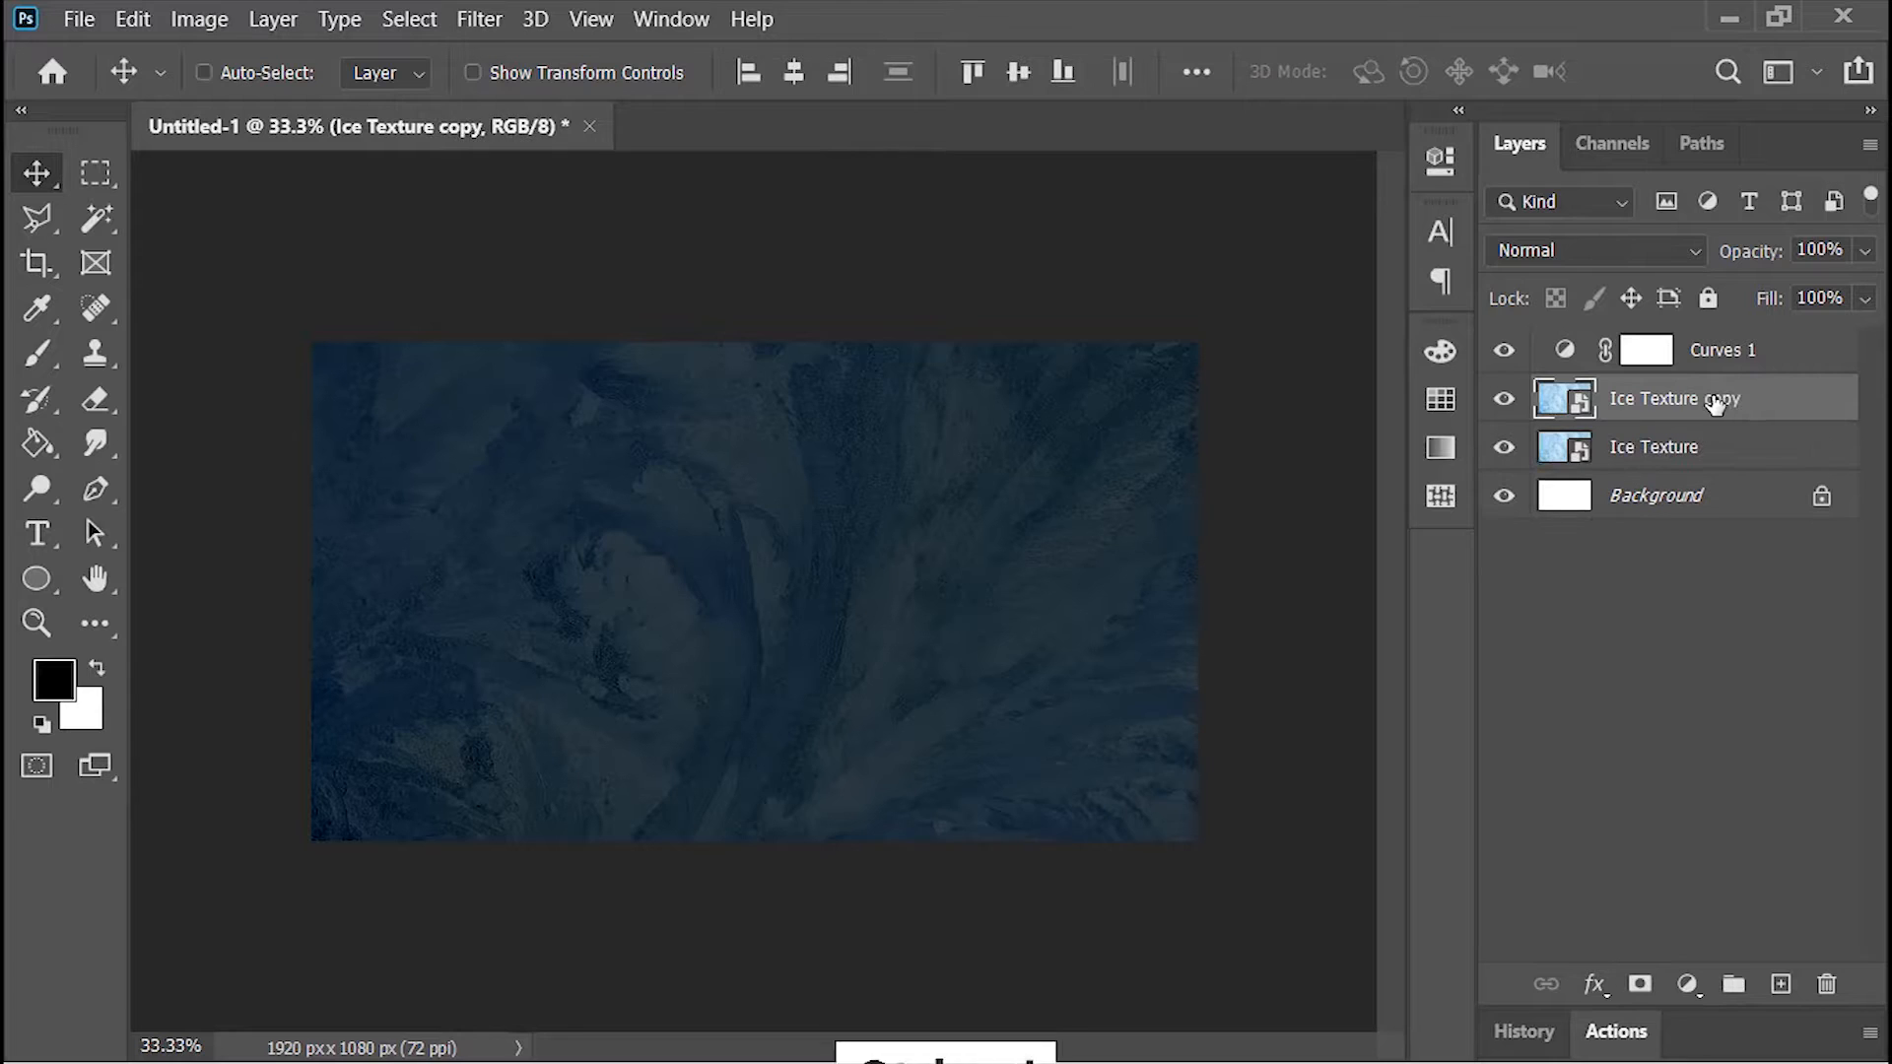
{"action": "left_click_drag", "start_coordinate": [1715, 404], "coordinate": [1690, 343]}
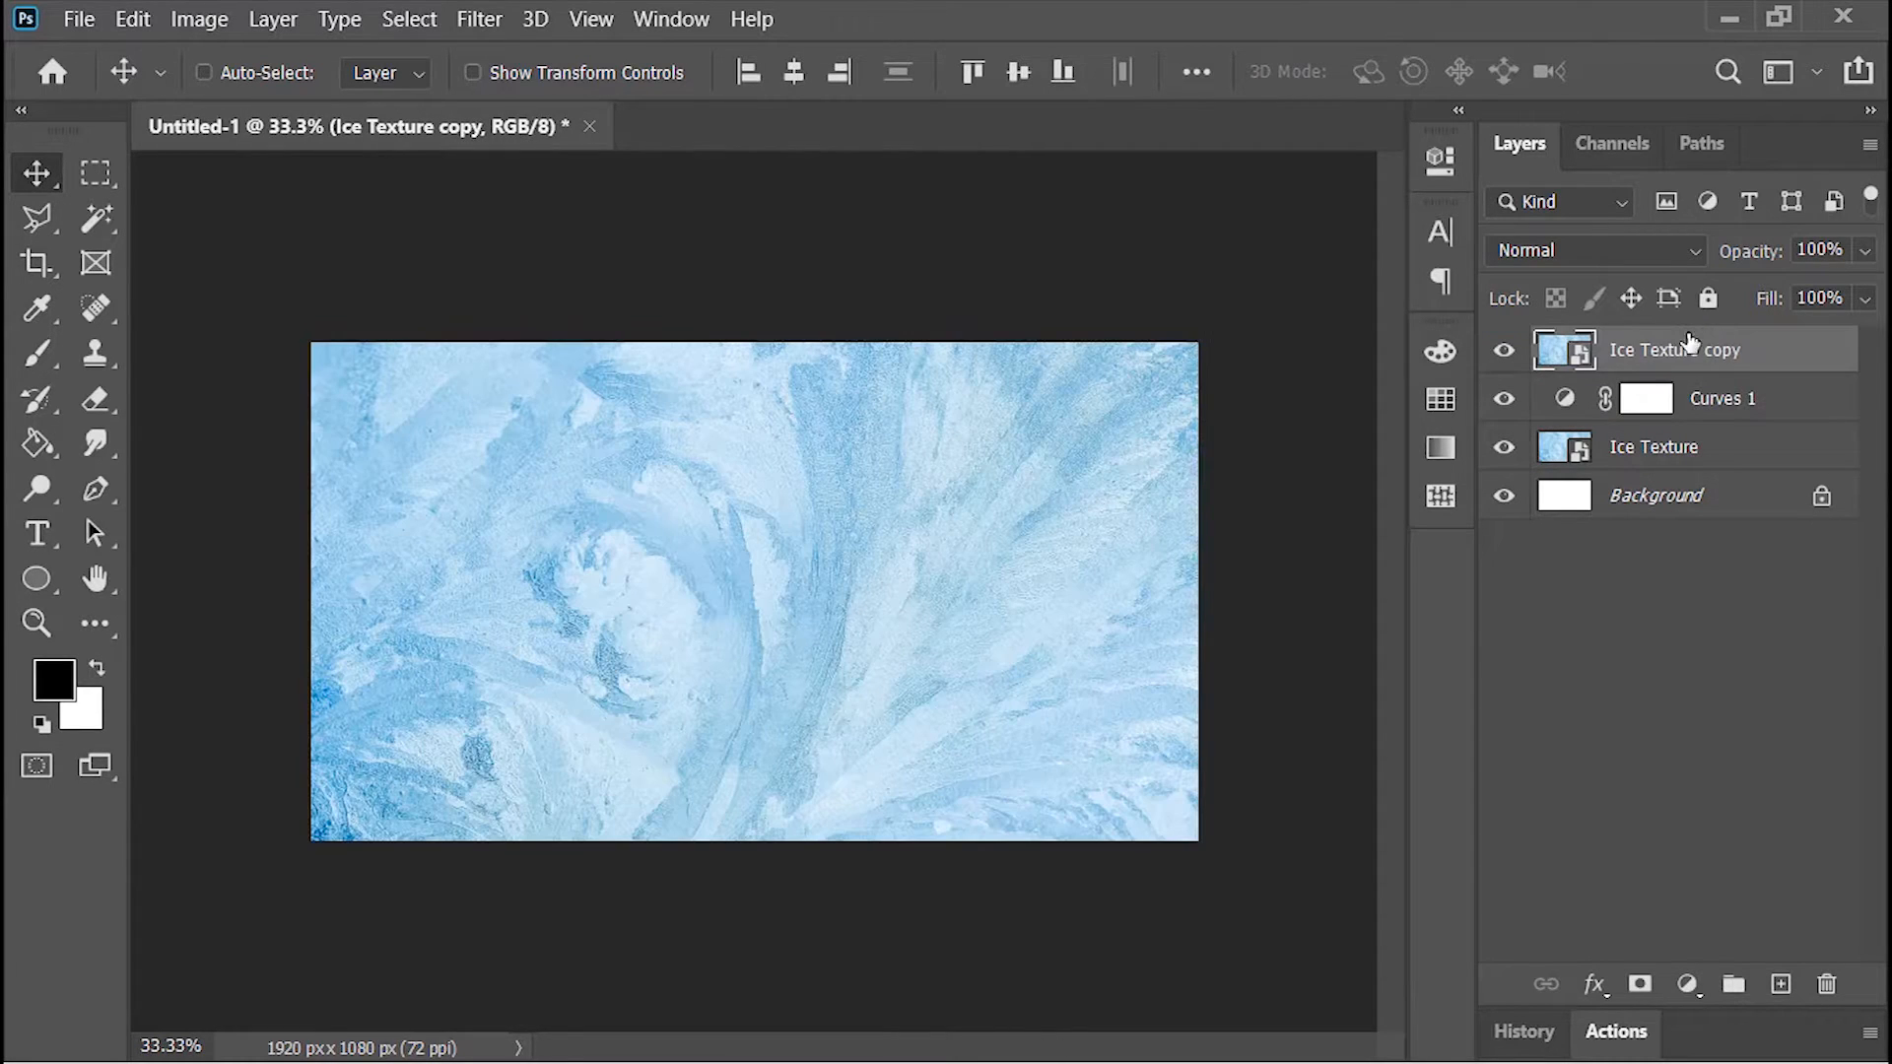
{"action": "left_click", "coordinate": [1588, 249]}
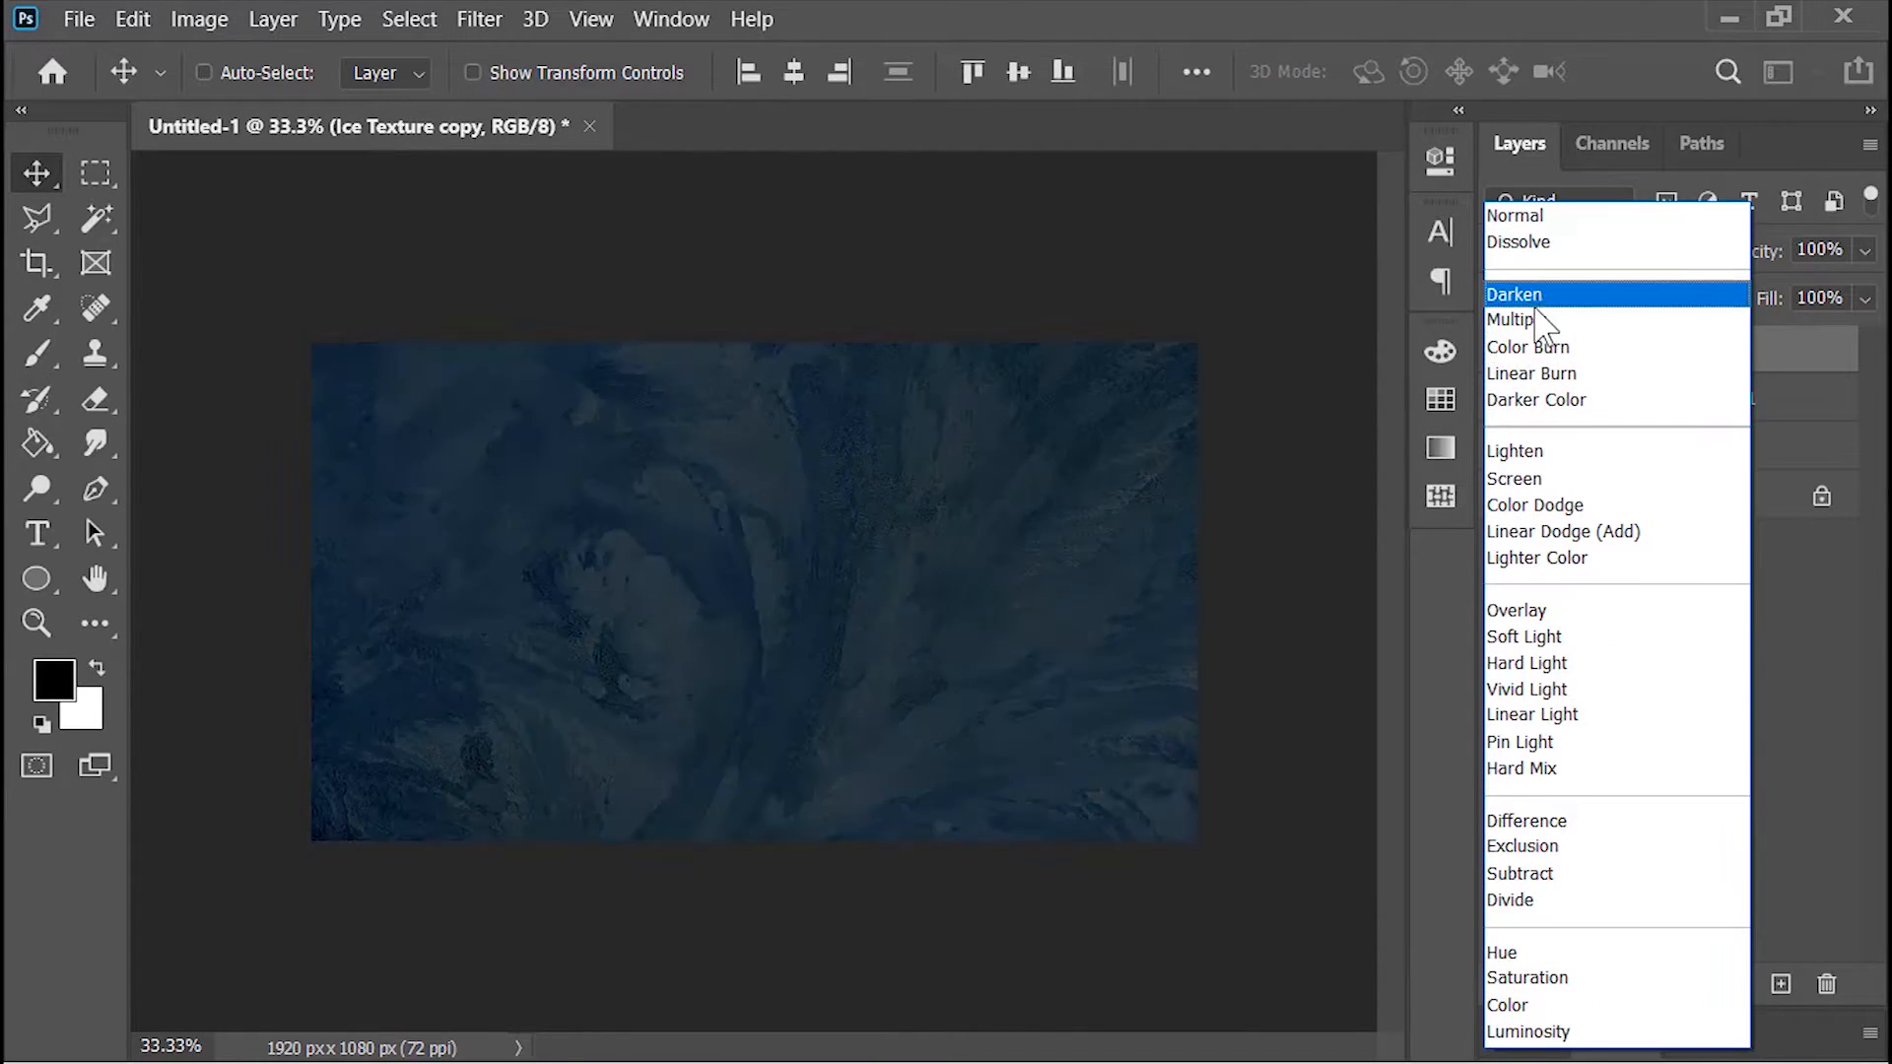
{"action": "left_click", "coordinate": [1537, 316]}
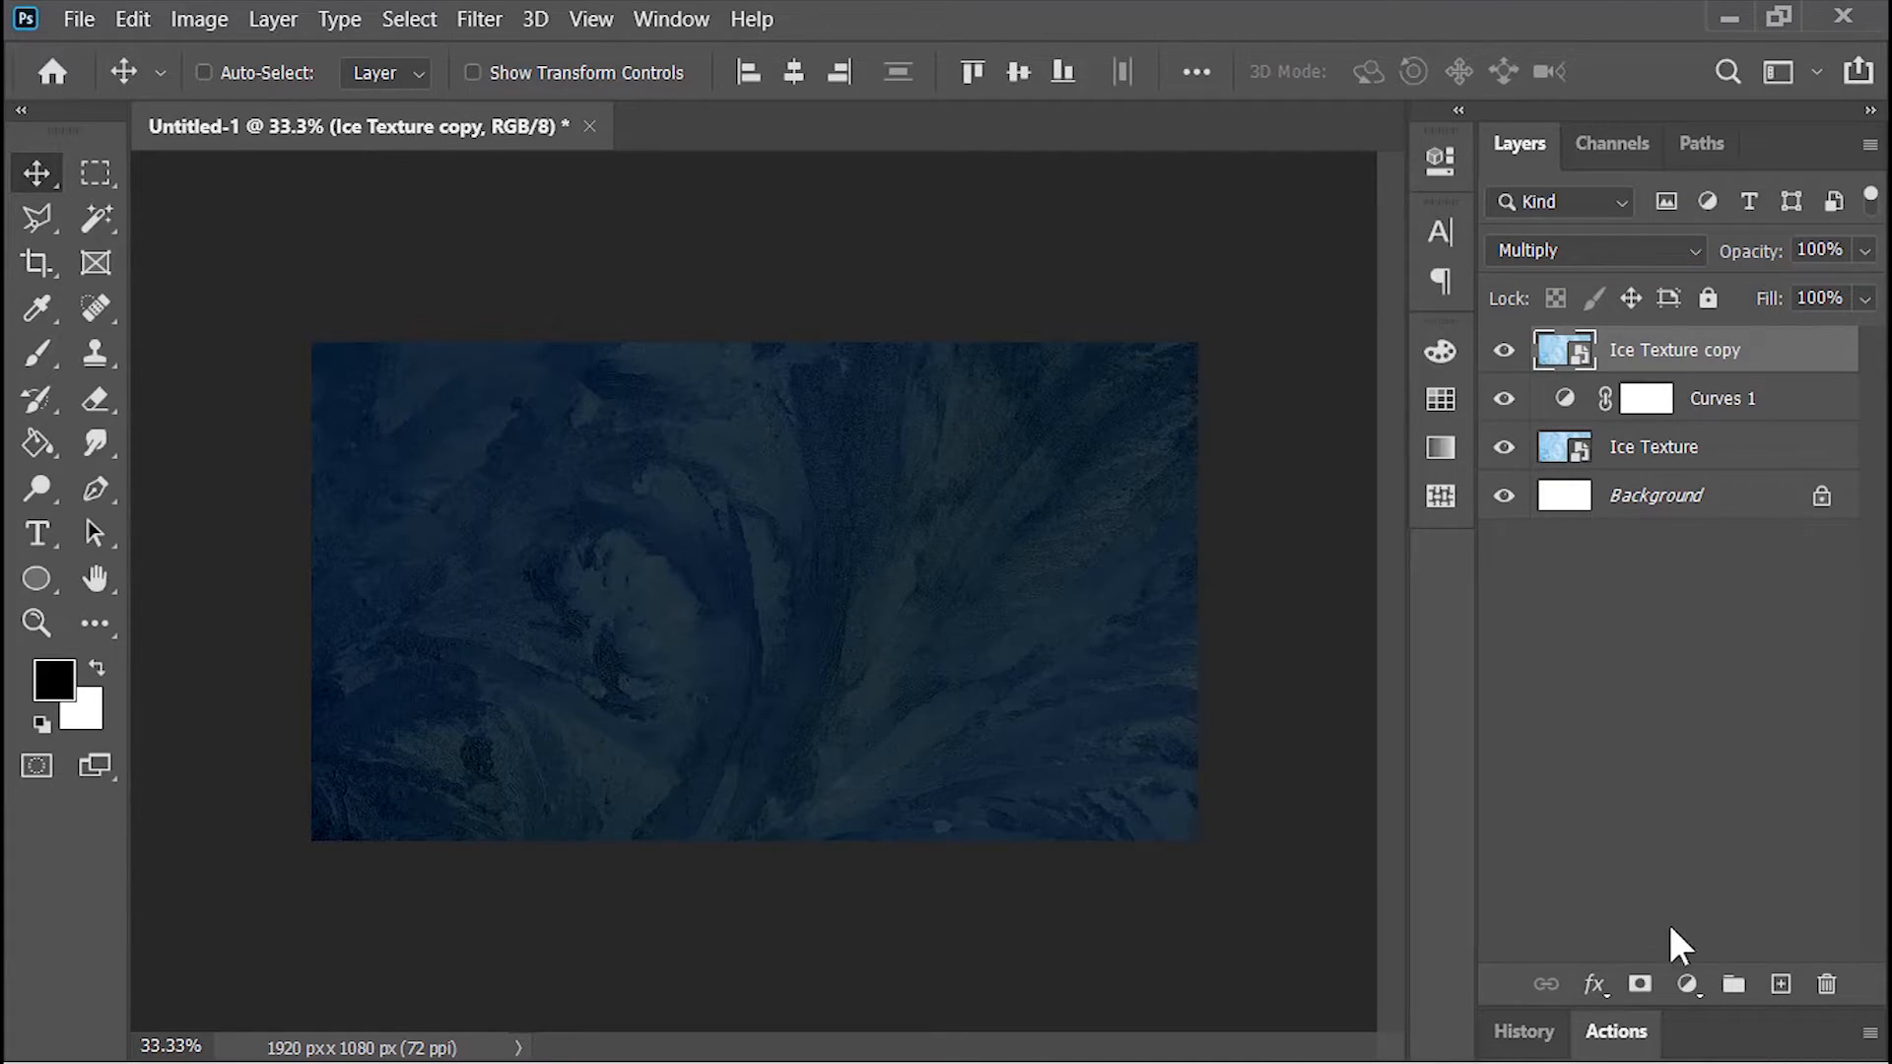
Step: Add a layer mask to Ice Texture copy and dab its centre with a soft black 1800 px brush
{"action": "left_click", "coordinate": [1640, 985]}
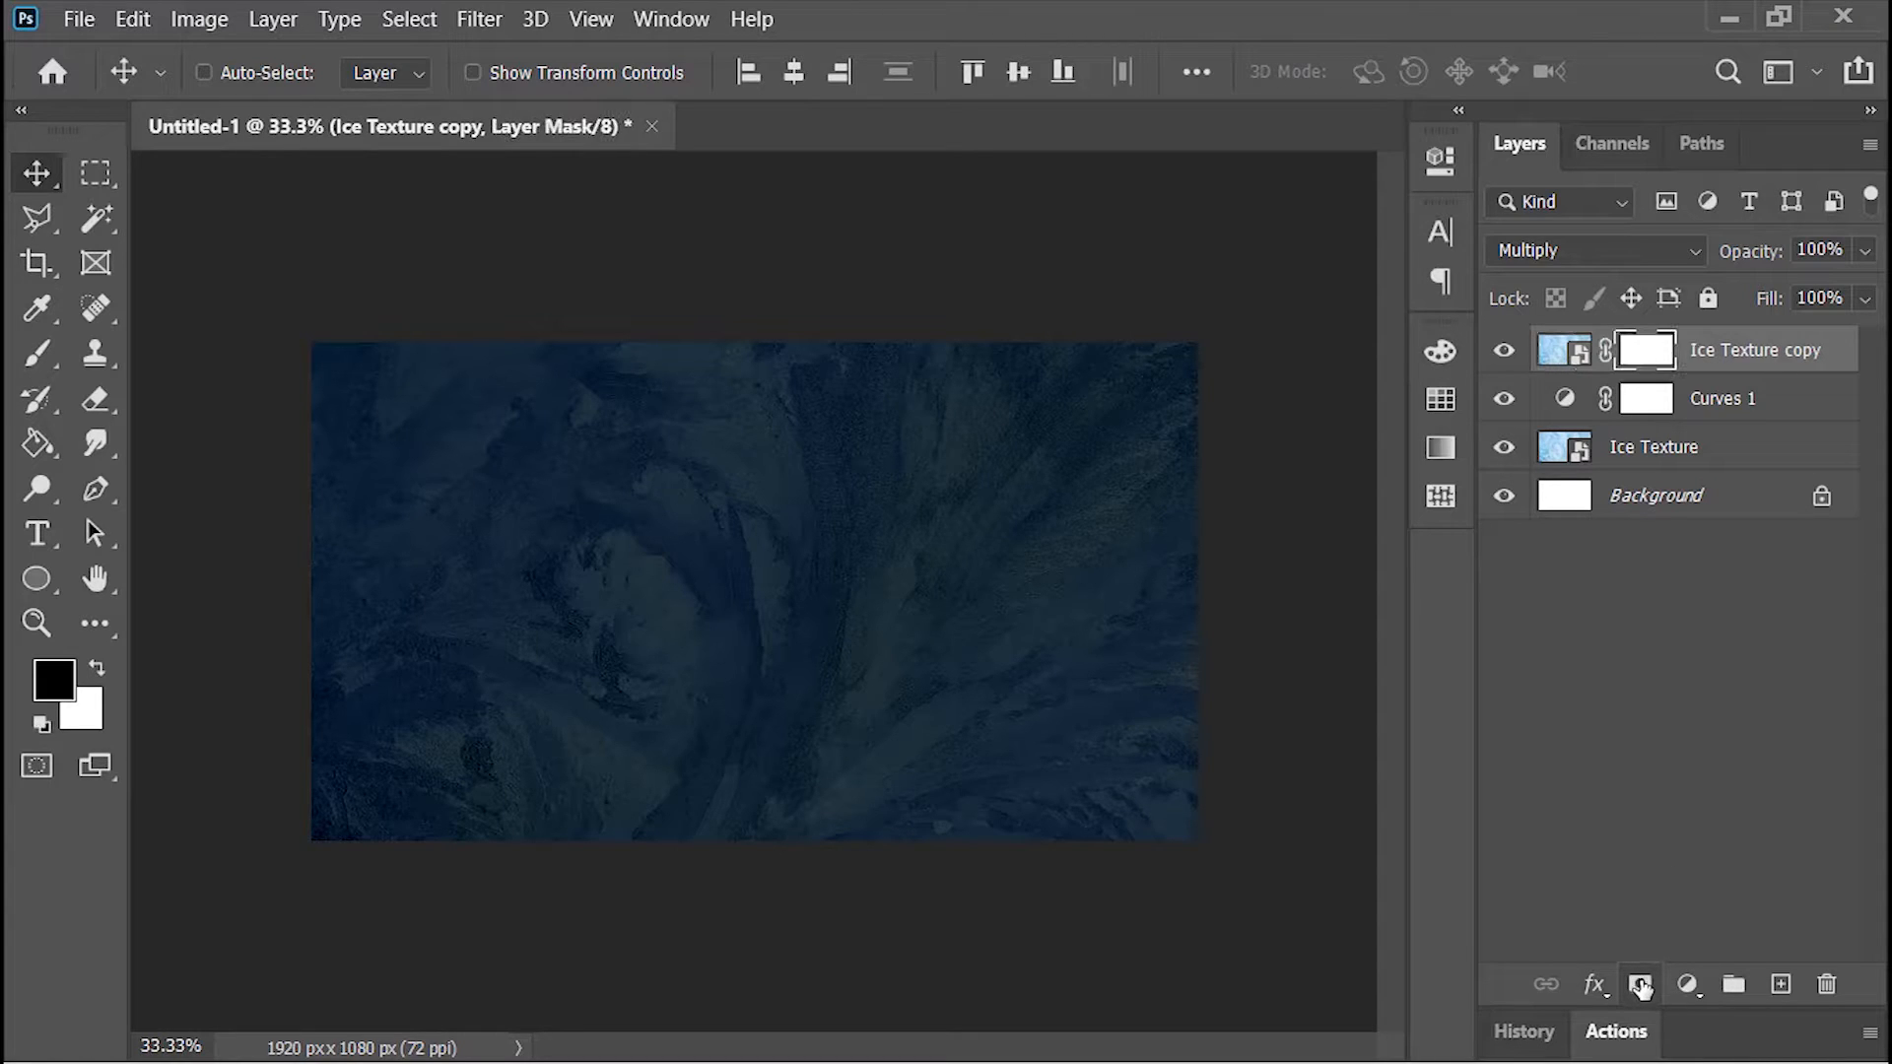
{"action": "left_click", "coordinate": [39, 353]}
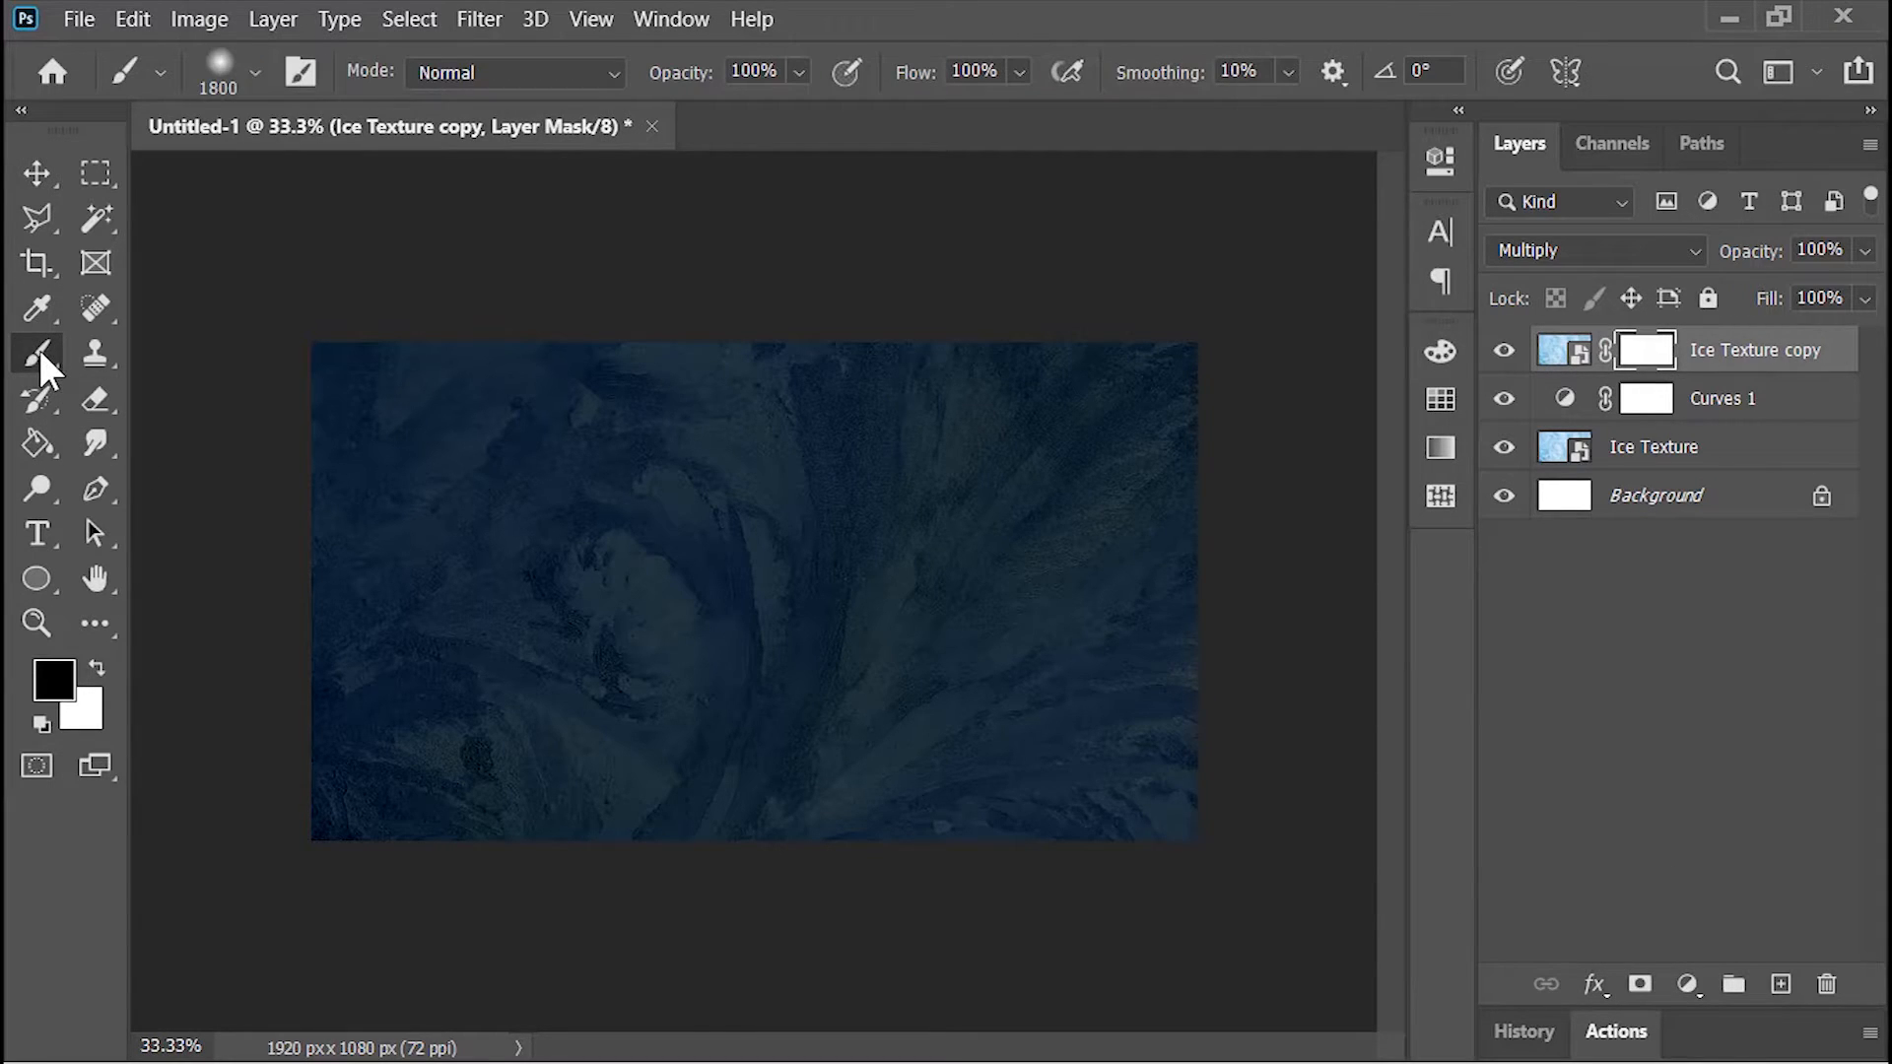
{"action": "left_click", "coordinate": [782, 591]}
{"action": "key", "text": "v"}
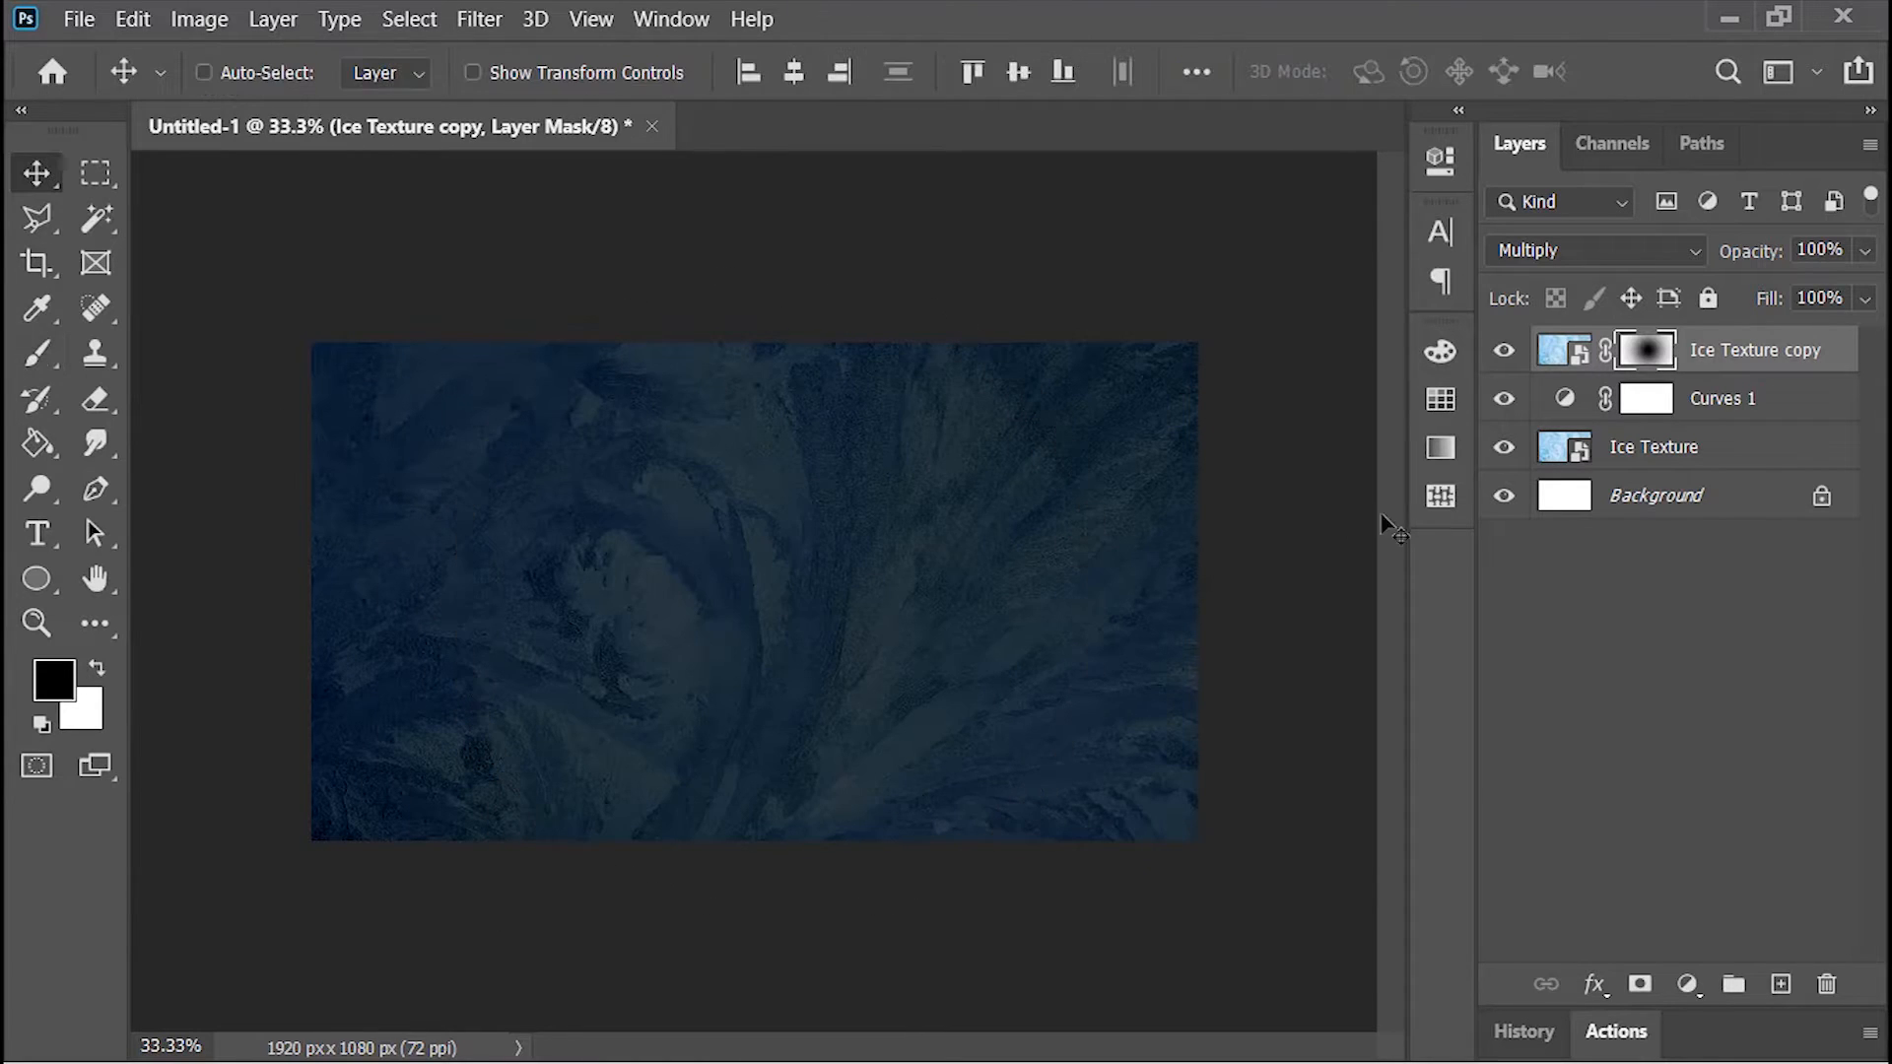
Step: Group the two ice texture layers and Curves 1 as "Background", and delete the locked white Background layer
{"action": "left_click", "coordinate": [1681, 454], "text": "shift"}
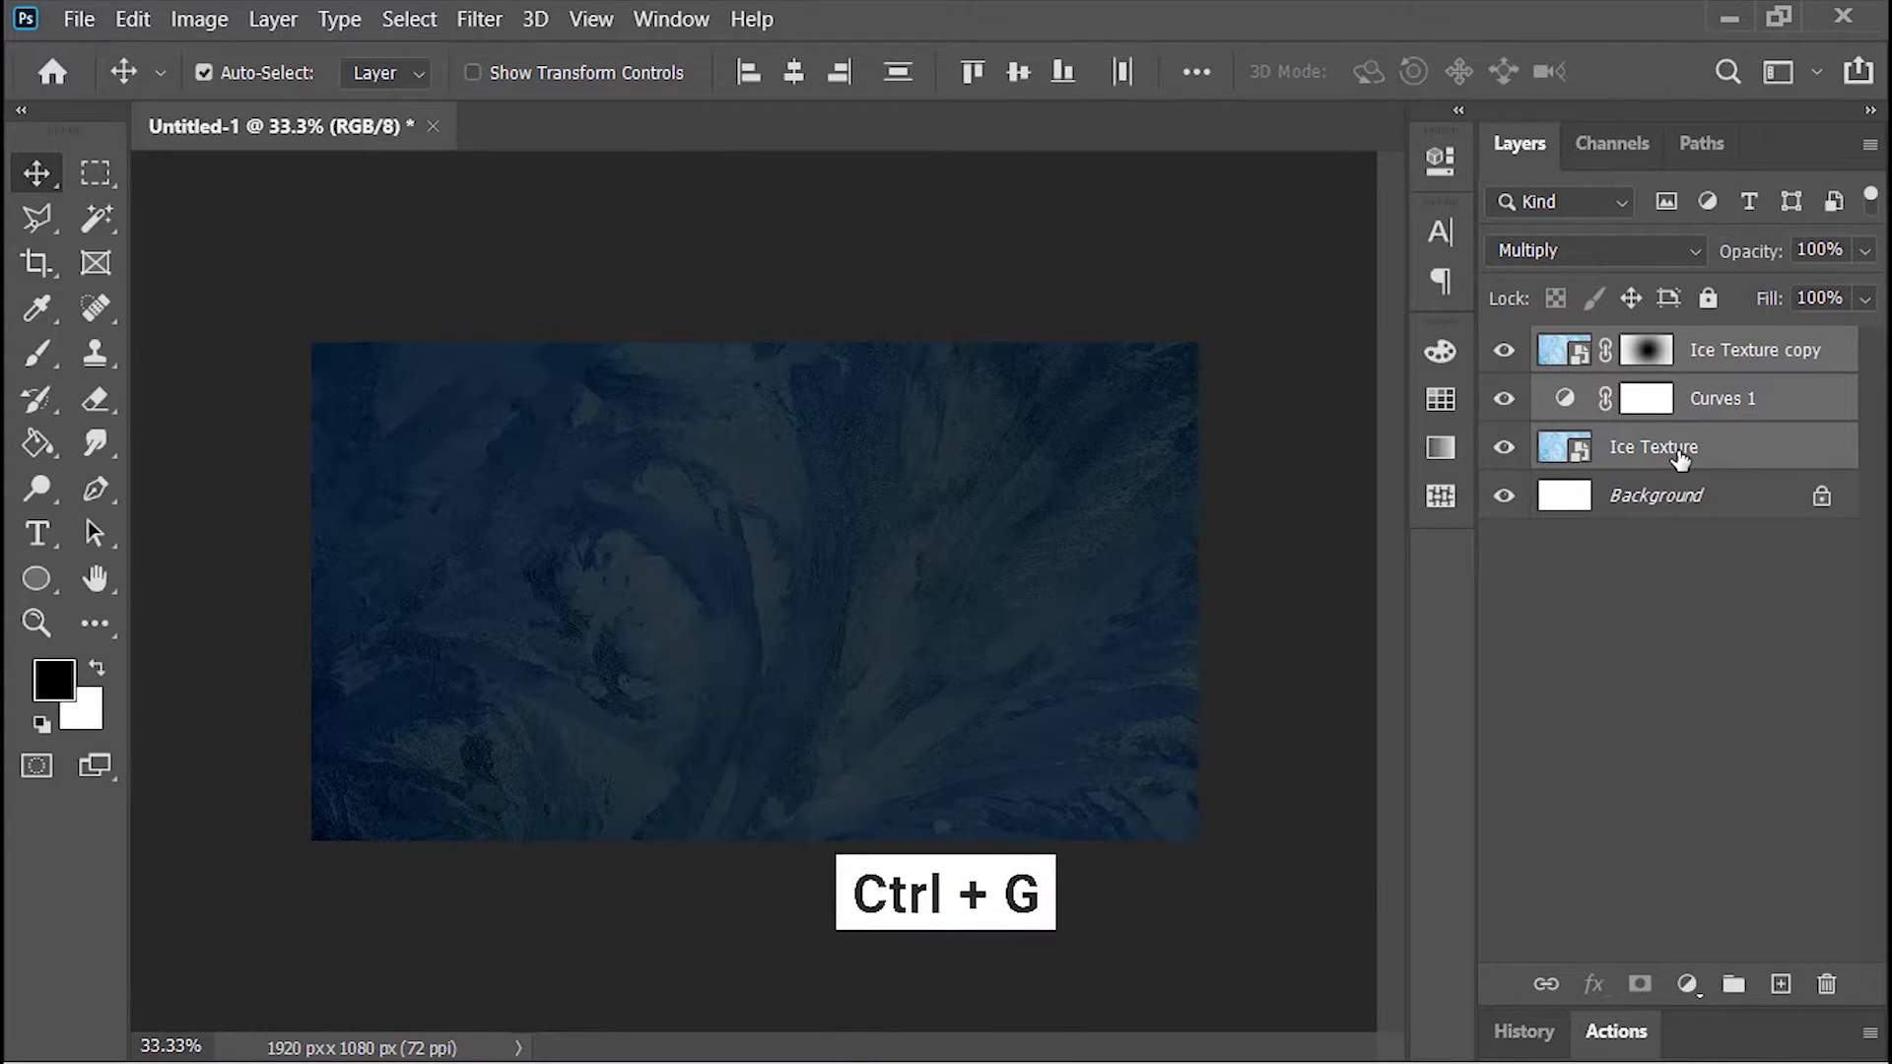
{"action": "key", "text": "ctrl+g"}
{"action": "double_click", "coordinate": [1636, 350]}
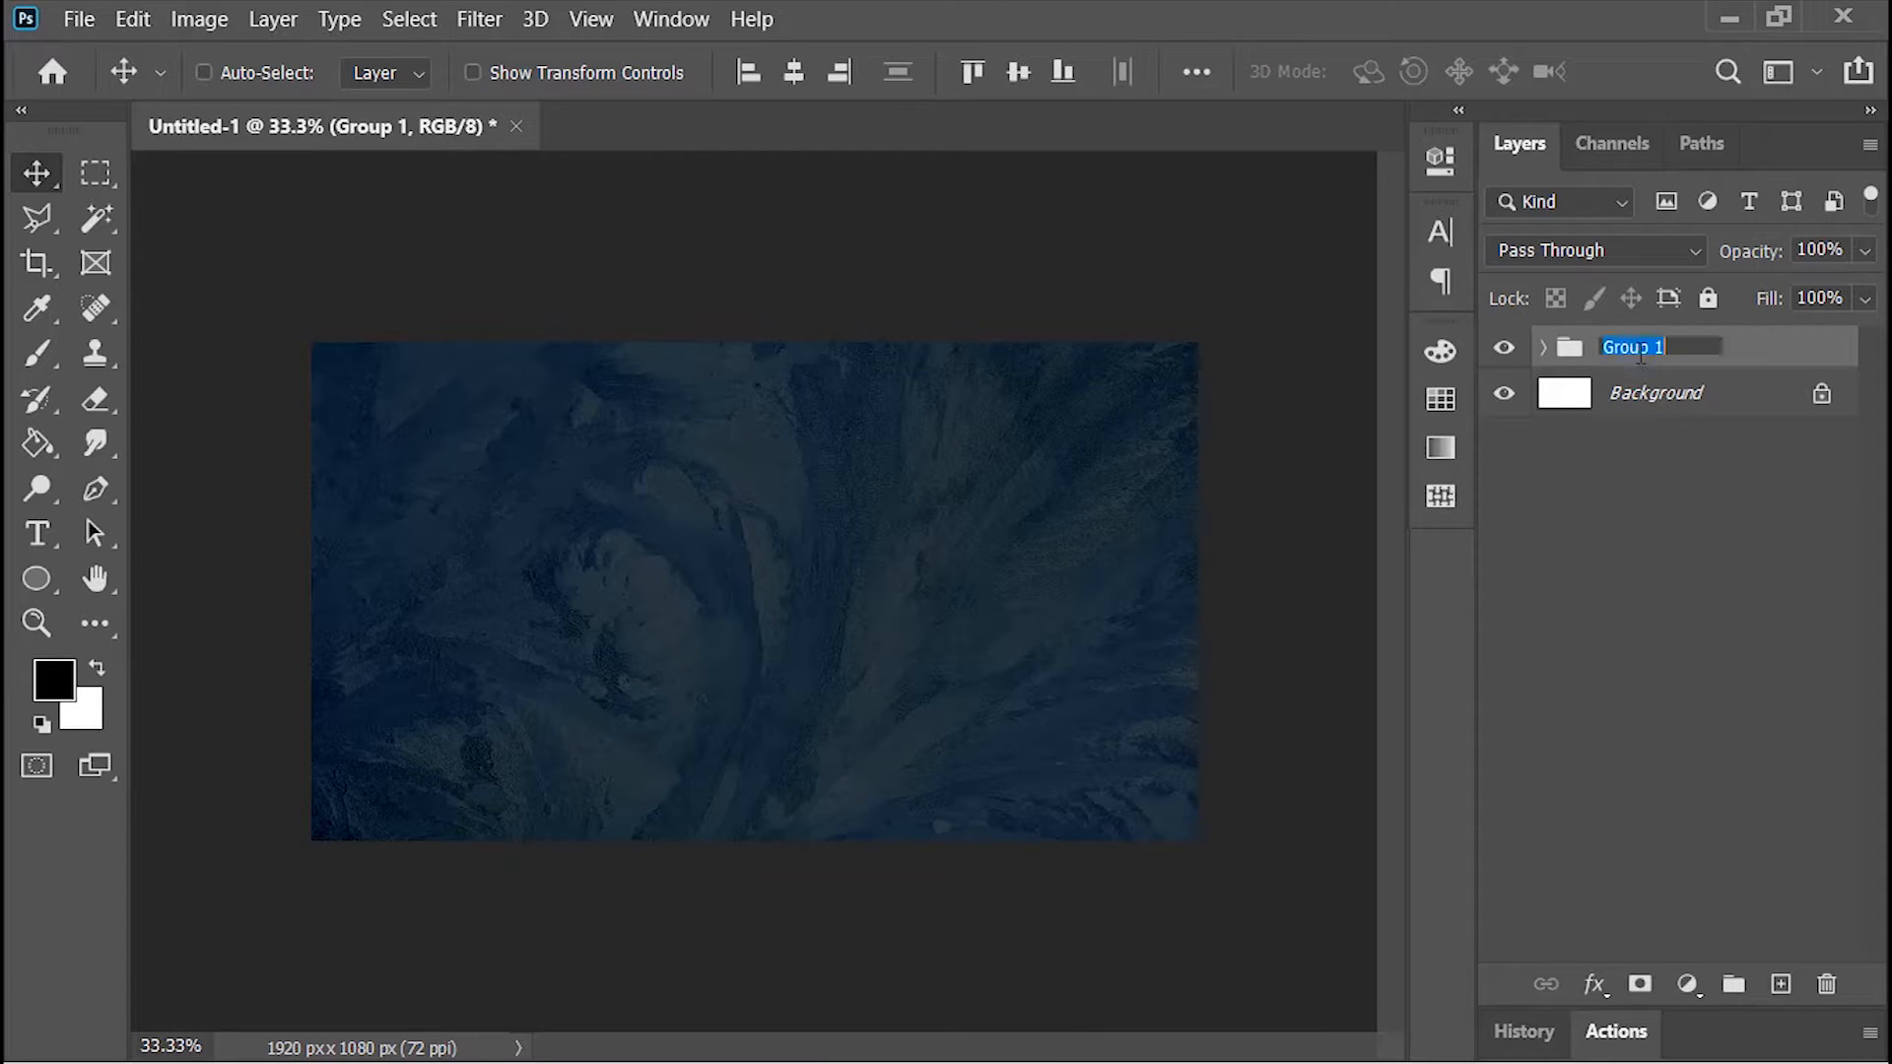
{"action": "type", "text": "Background"}
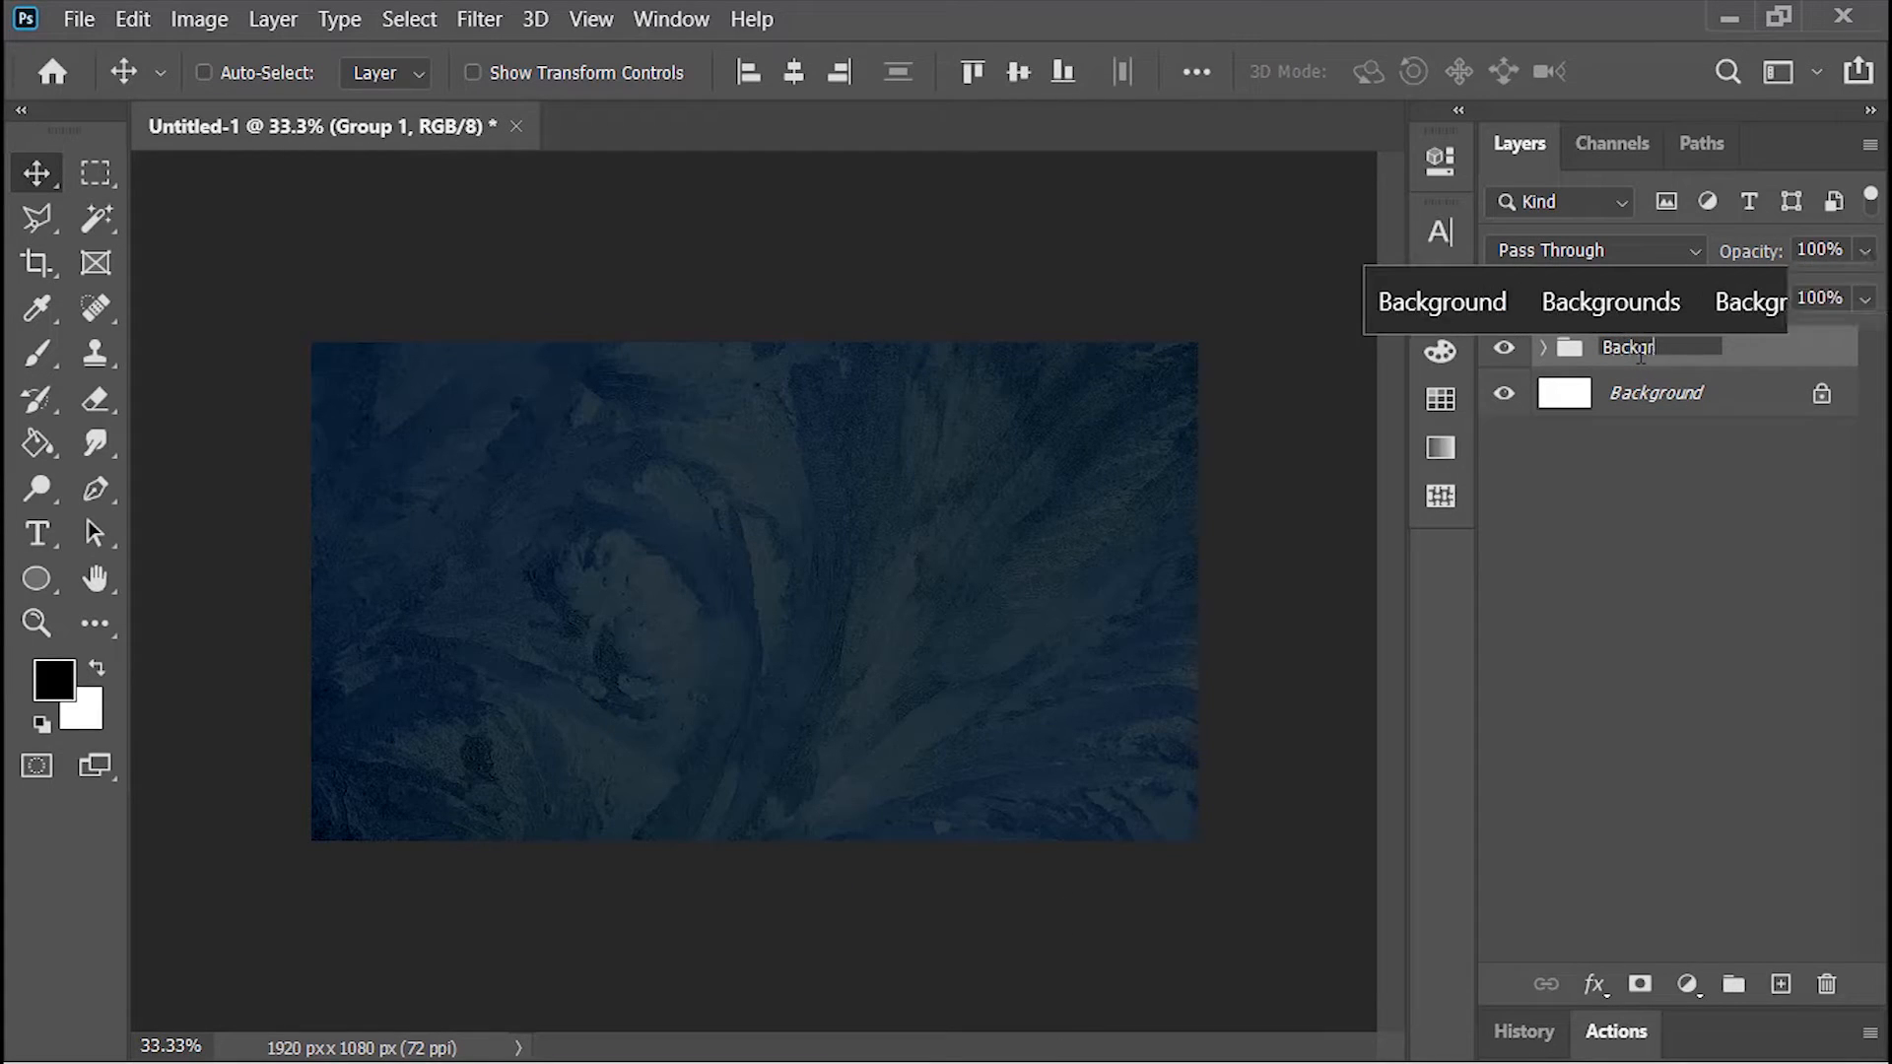
{"action": "key", "text": "Return"}
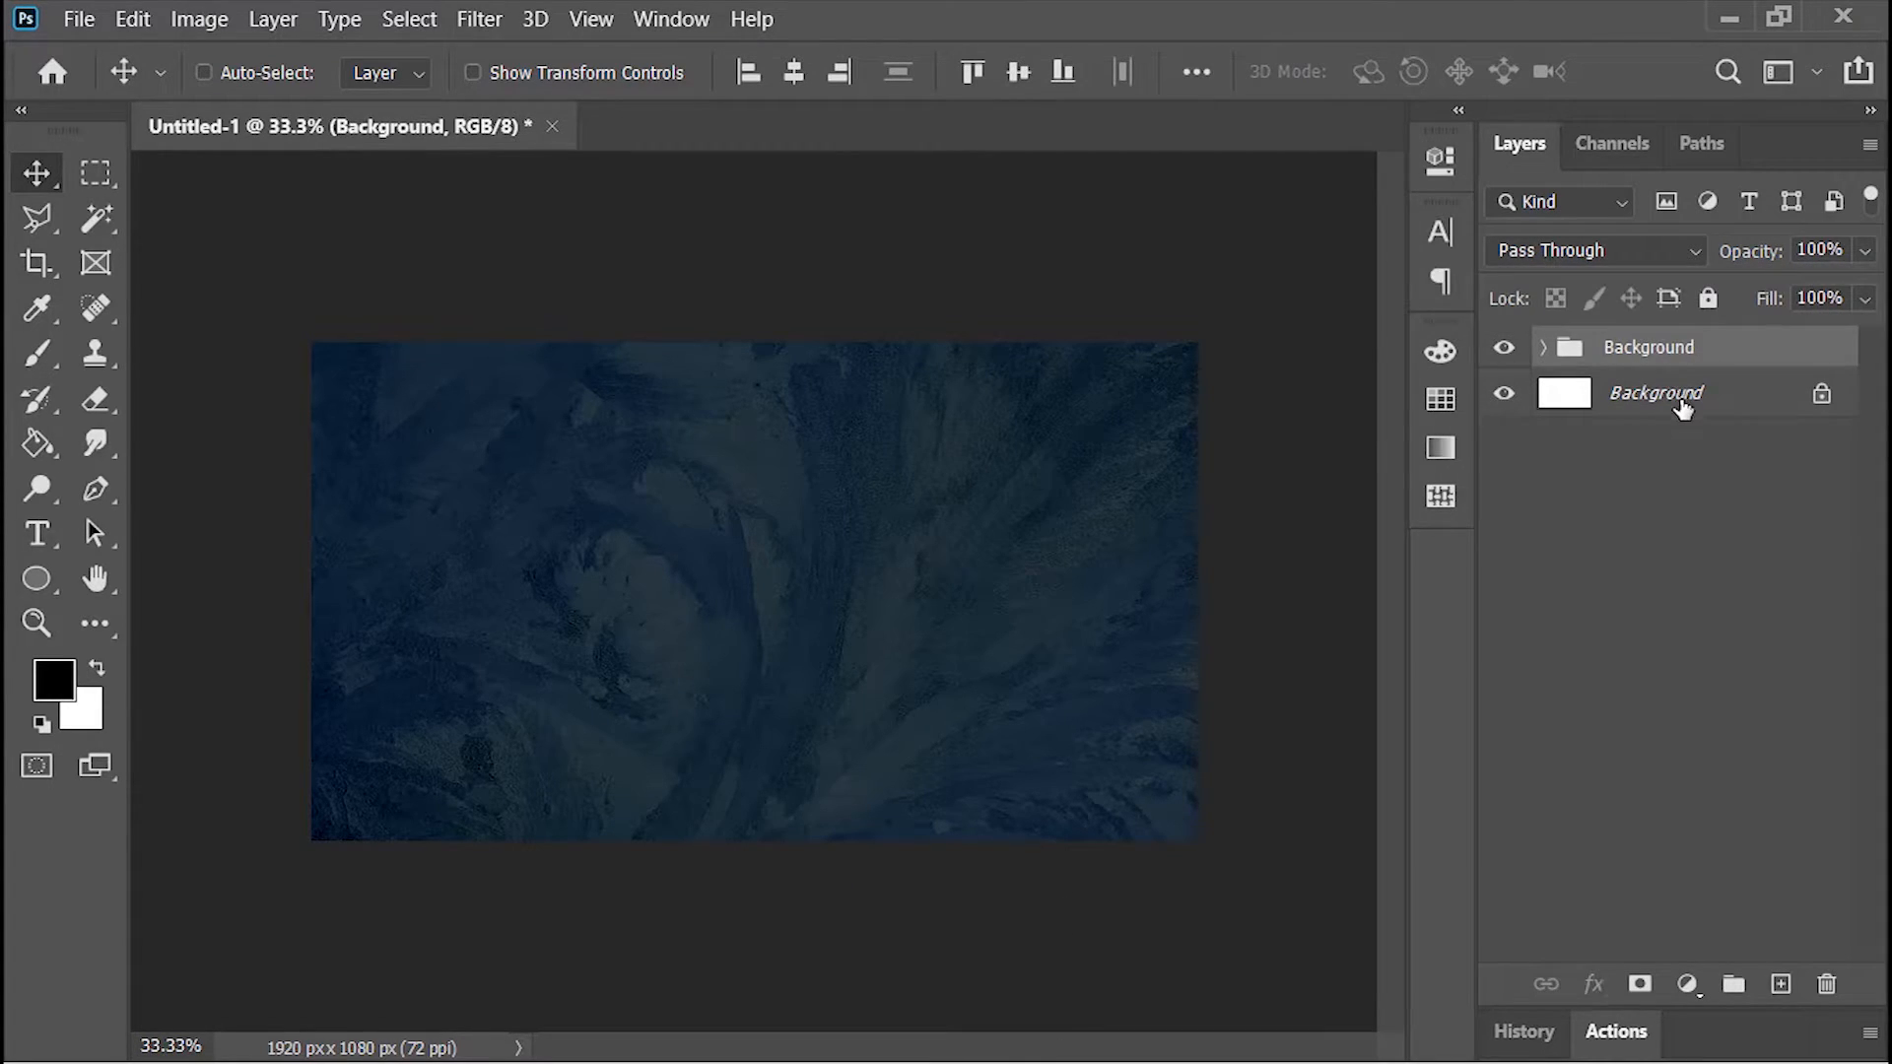
{"action": "left_click_drag", "start_coordinate": [1683, 410], "coordinate": [1827, 985]}
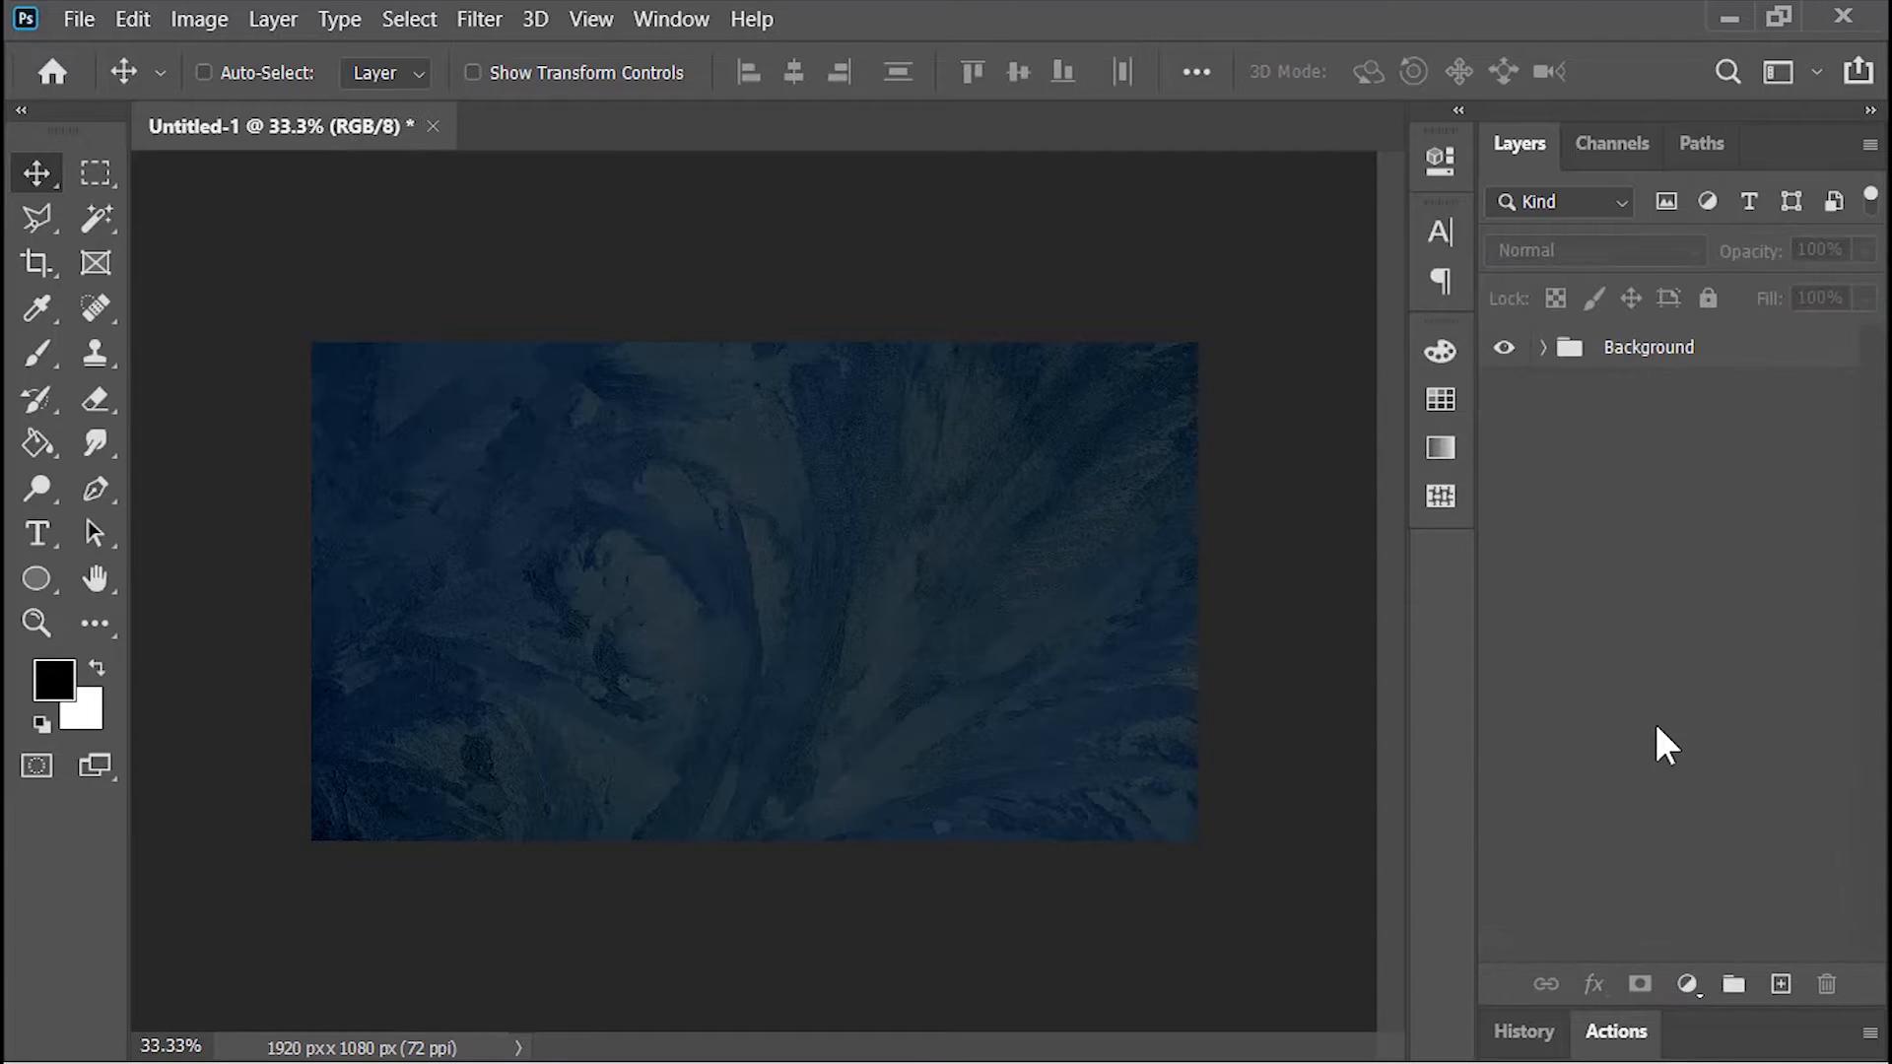
Step: Add the white text "FROZEN" in the Adventure Regular font at 420 pt
{"action": "left_click", "coordinate": [35, 538]}
{"action": "key", "text": "x"}
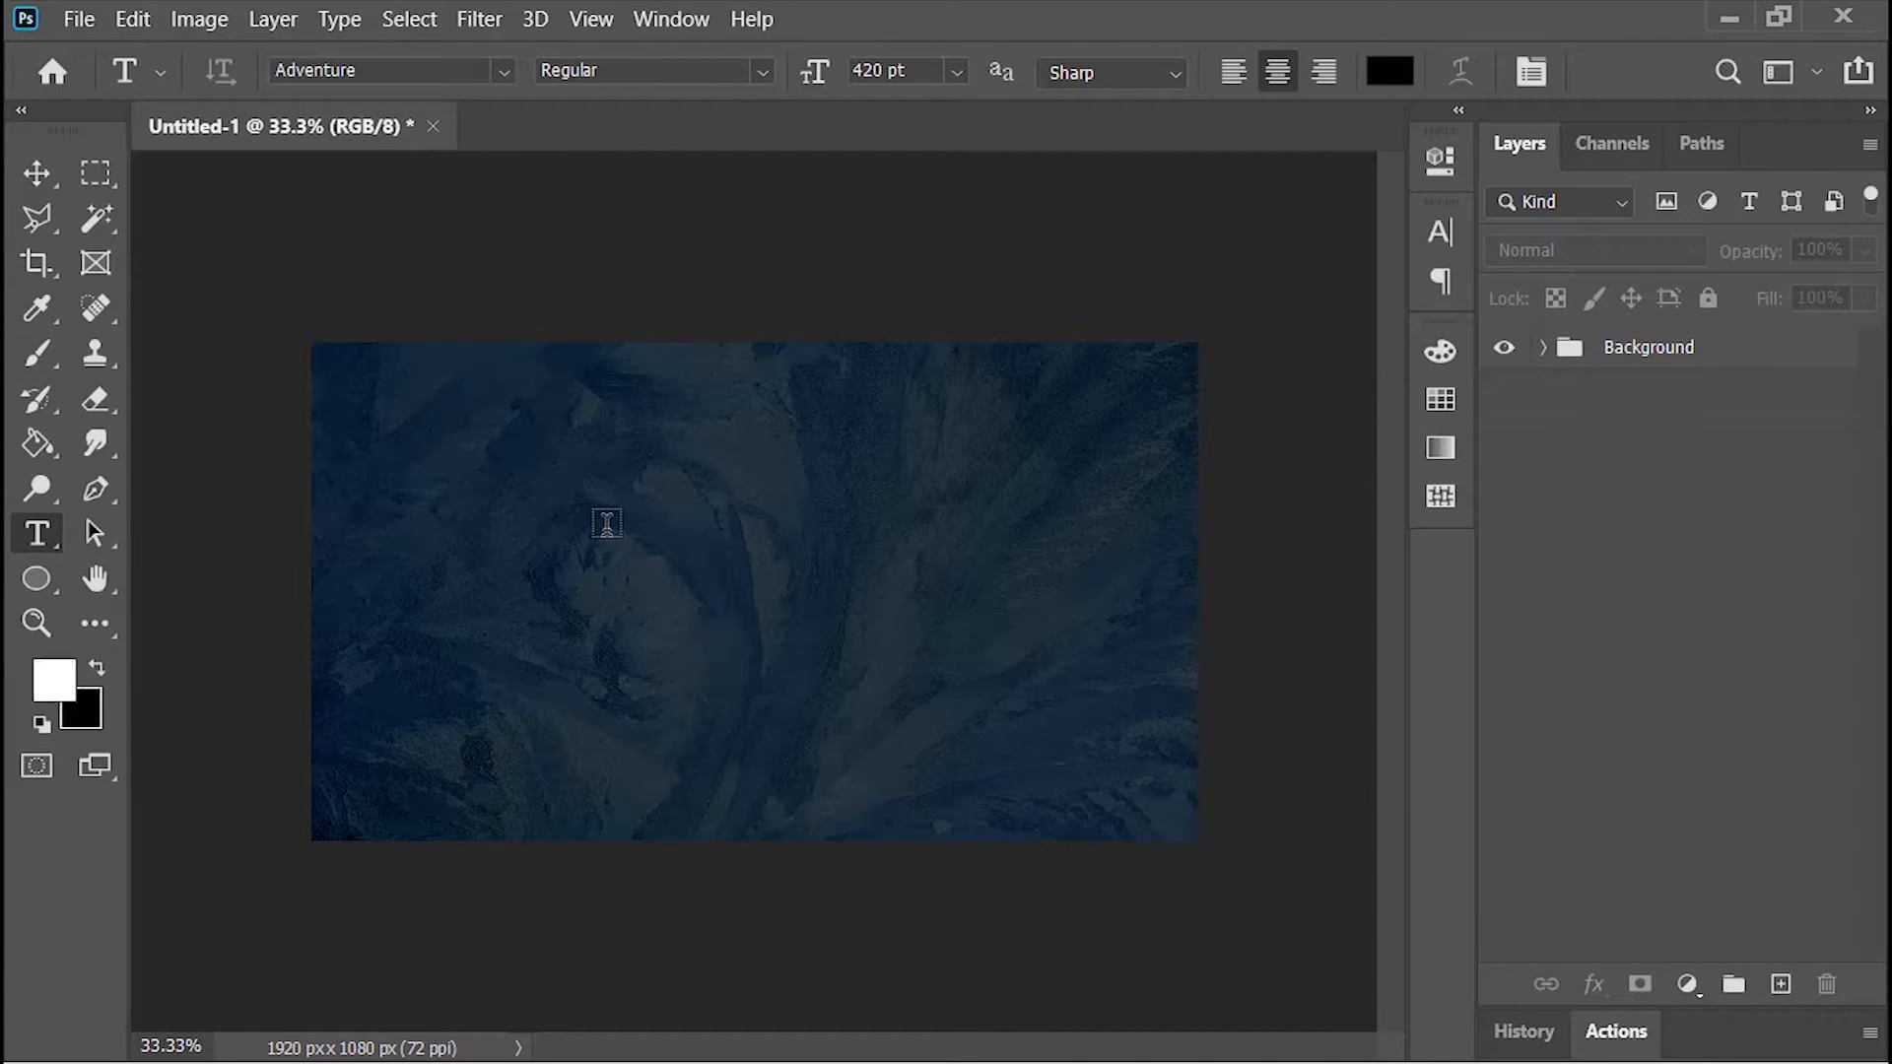
{"action": "left_click", "coordinate": [673, 575]}
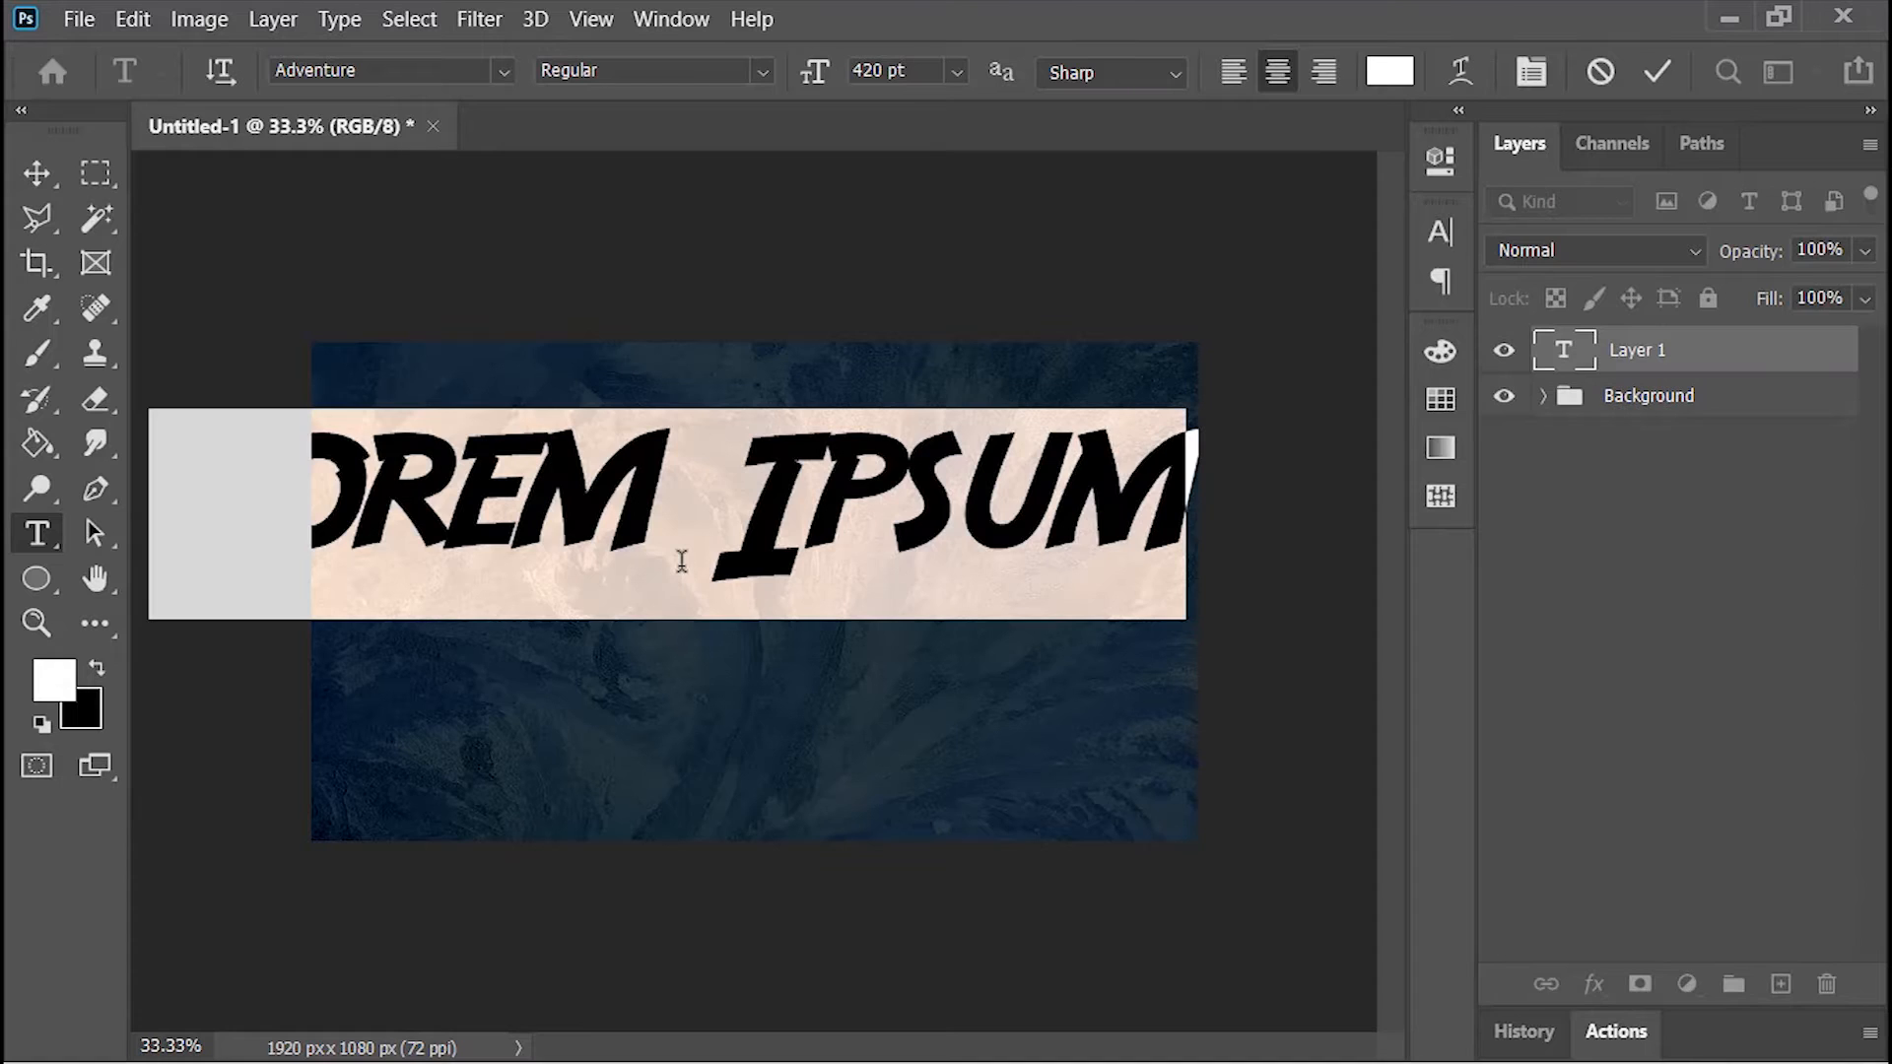
{"action": "type", "text": "FROZE"}
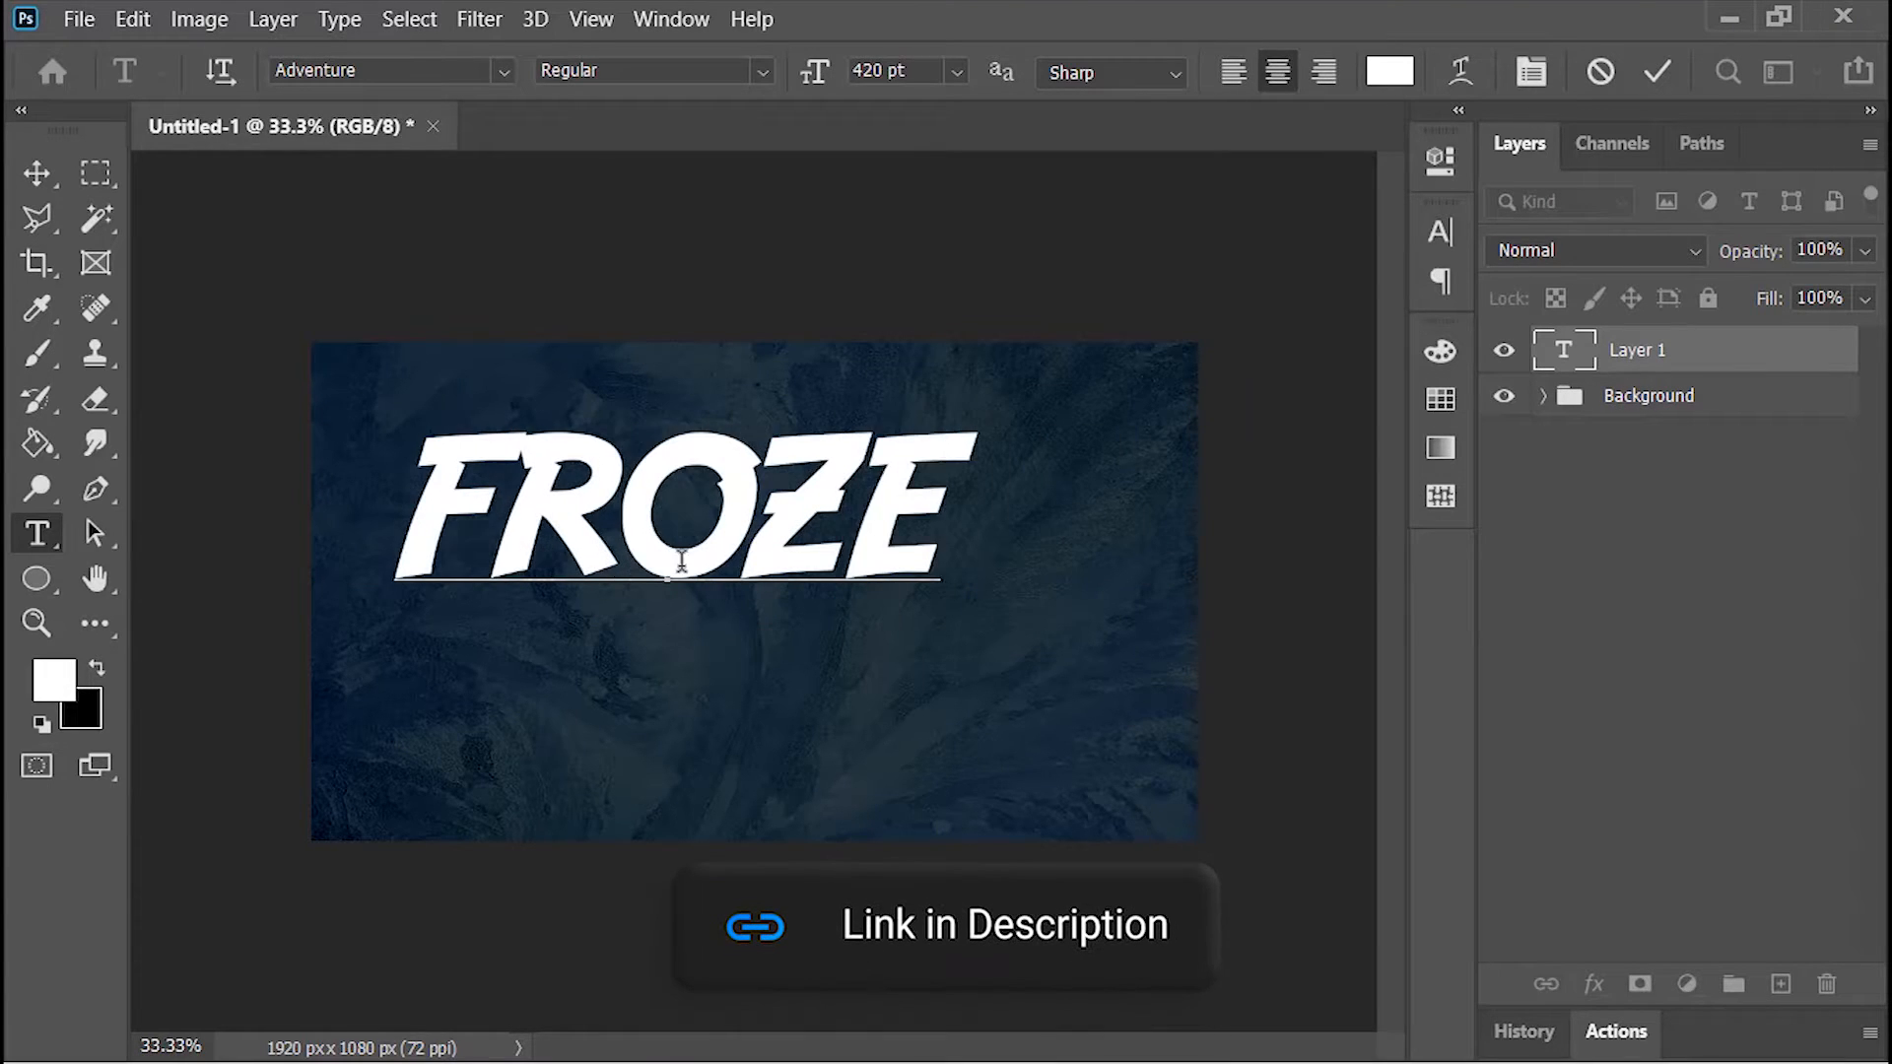
{"action": "type", "text": "N"}
{"action": "left_click", "coordinate": [1659, 73]}
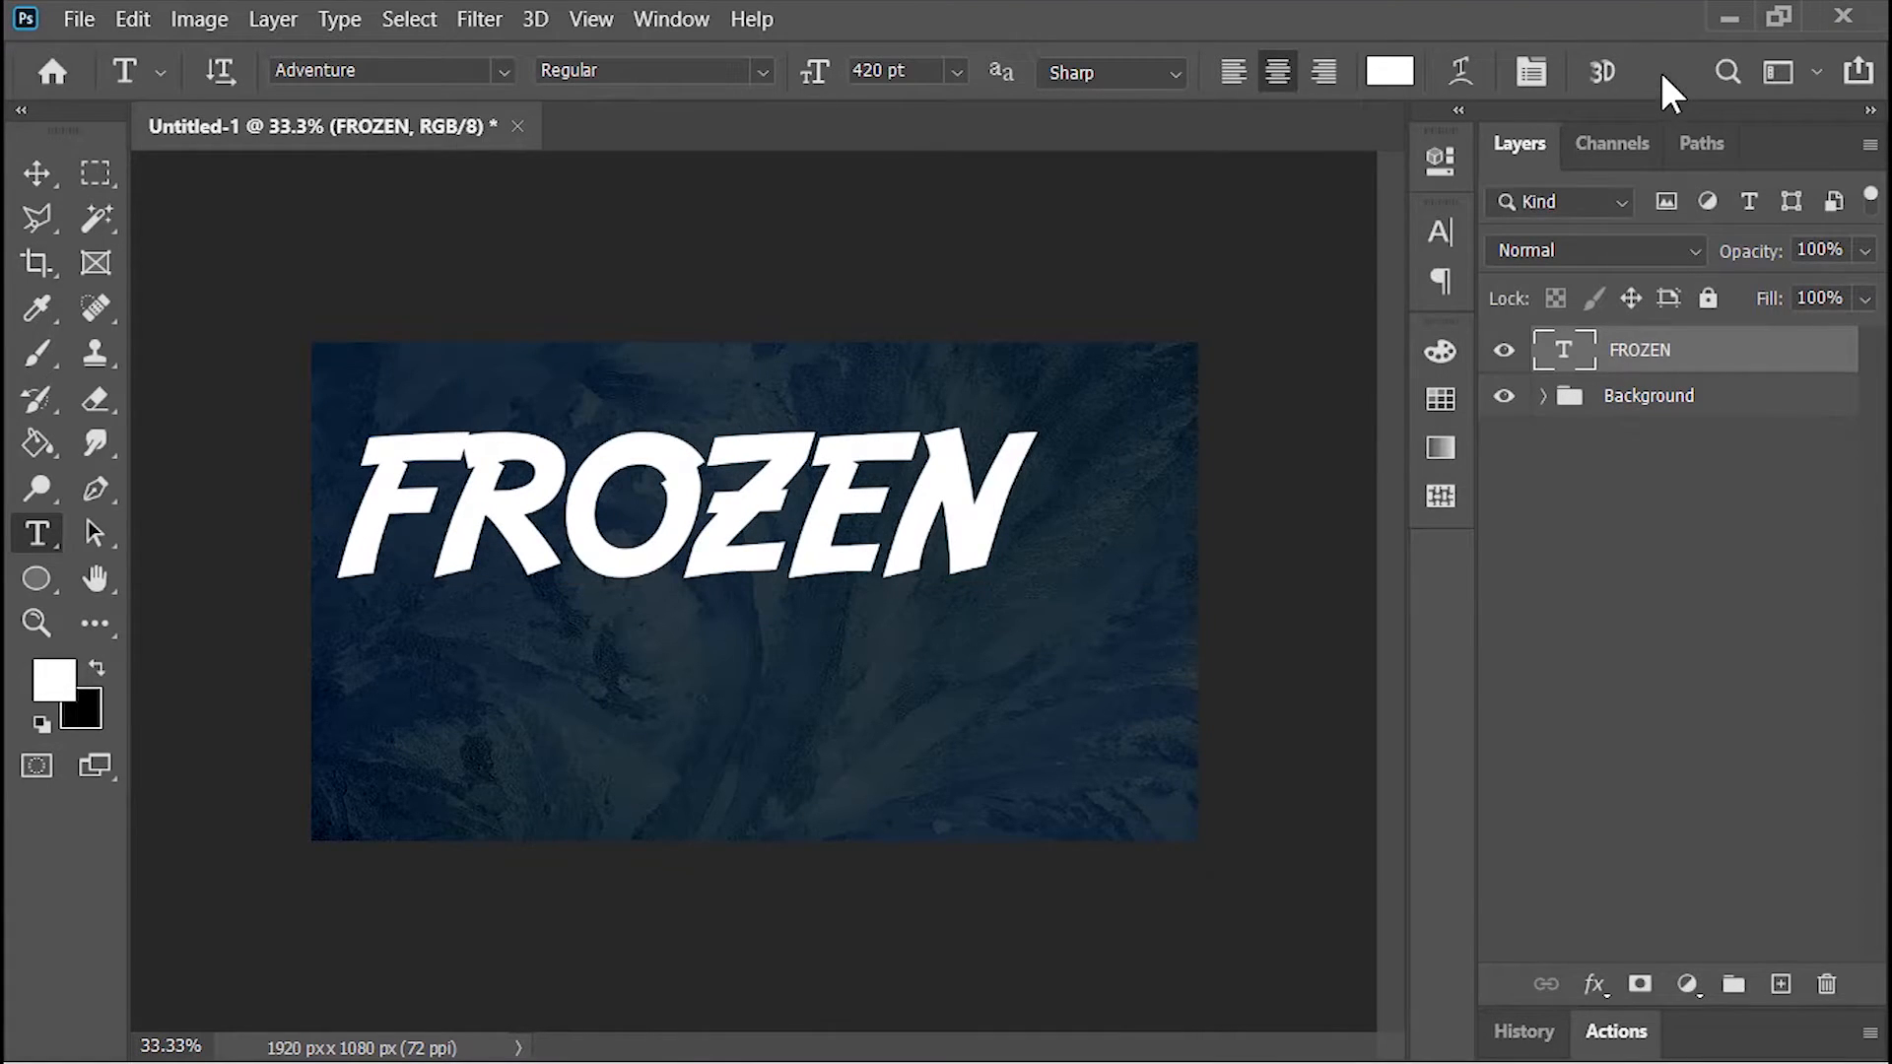
Step: Centre the FROZEN text horizontally and vertically on the canvas
{"action": "key", "text": "v"}
{"action": "left_click", "coordinate": [793, 72]}
{"action": "left_click", "coordinate": [1018, 72]}
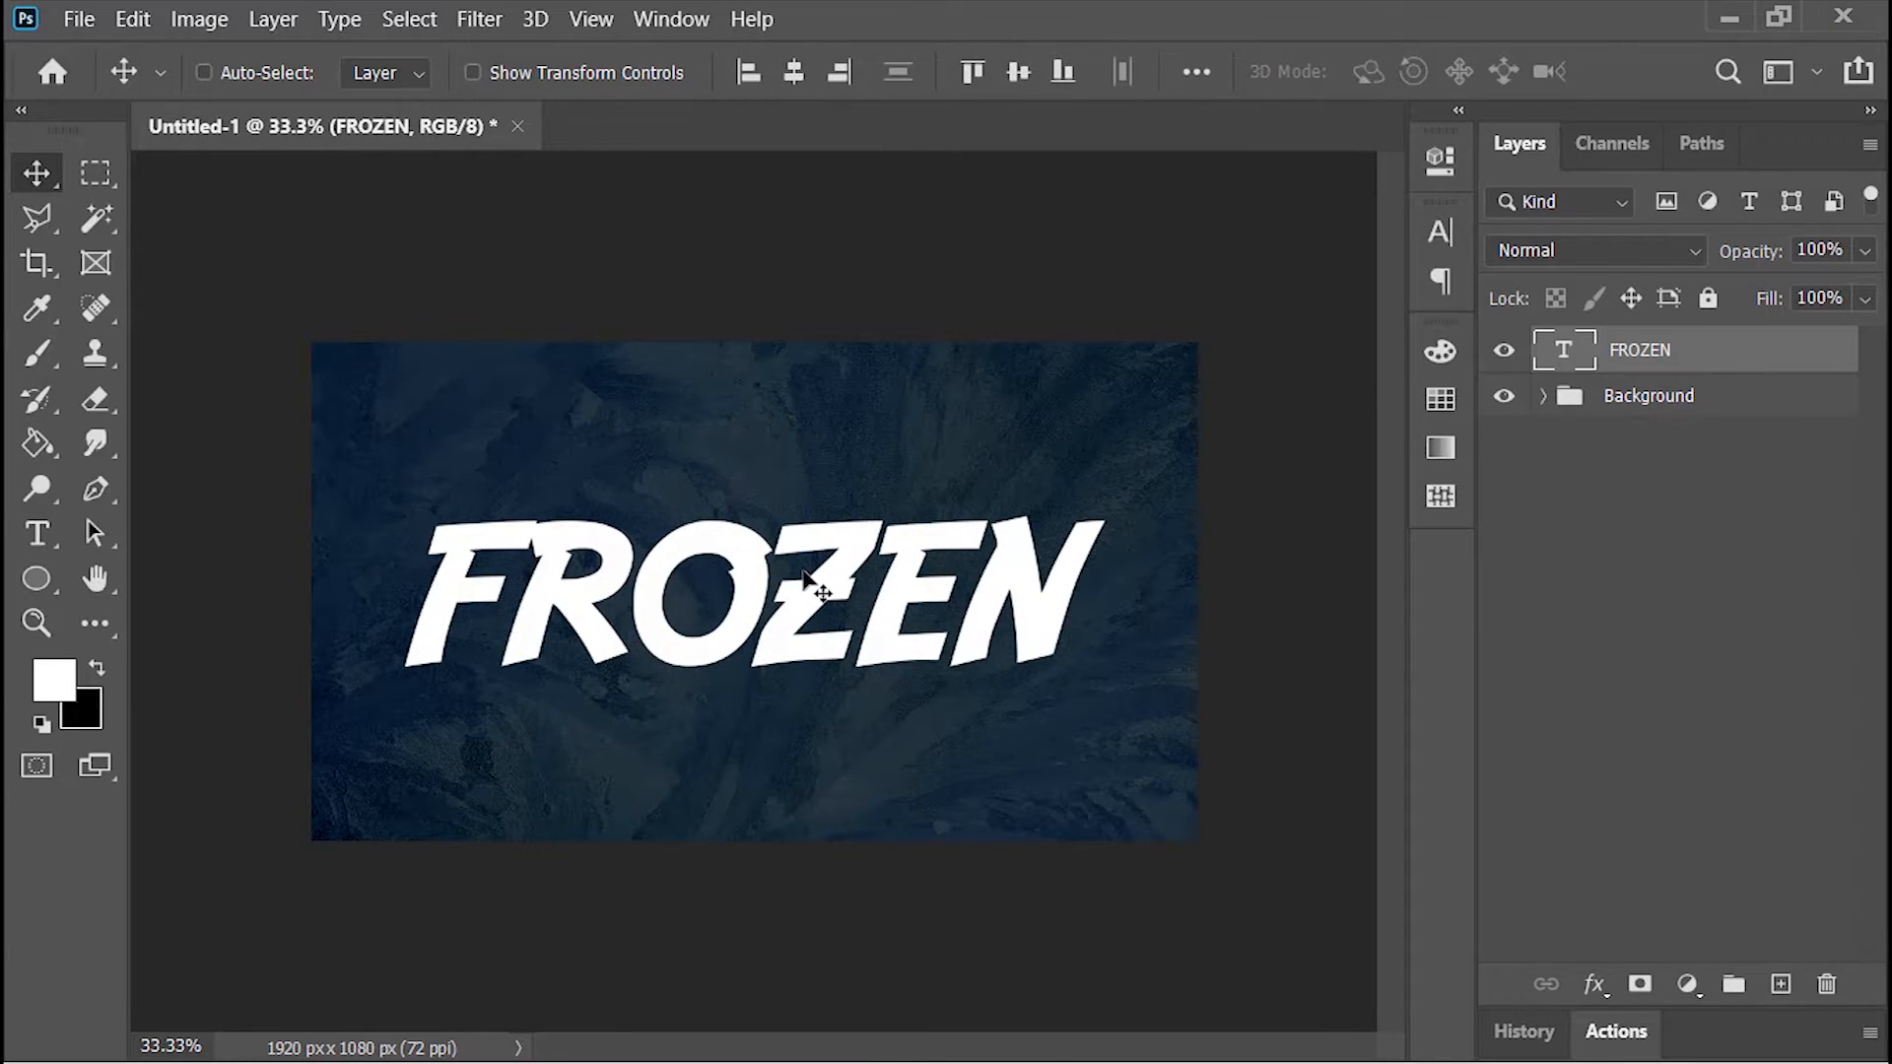
Step: Transform the FROZEN text to slightly reduce its slant, and move it into the upper half of the canvas
{"action": "key", "text": "ctrl"}
{"action": "key", "text": "ctrl+t"}
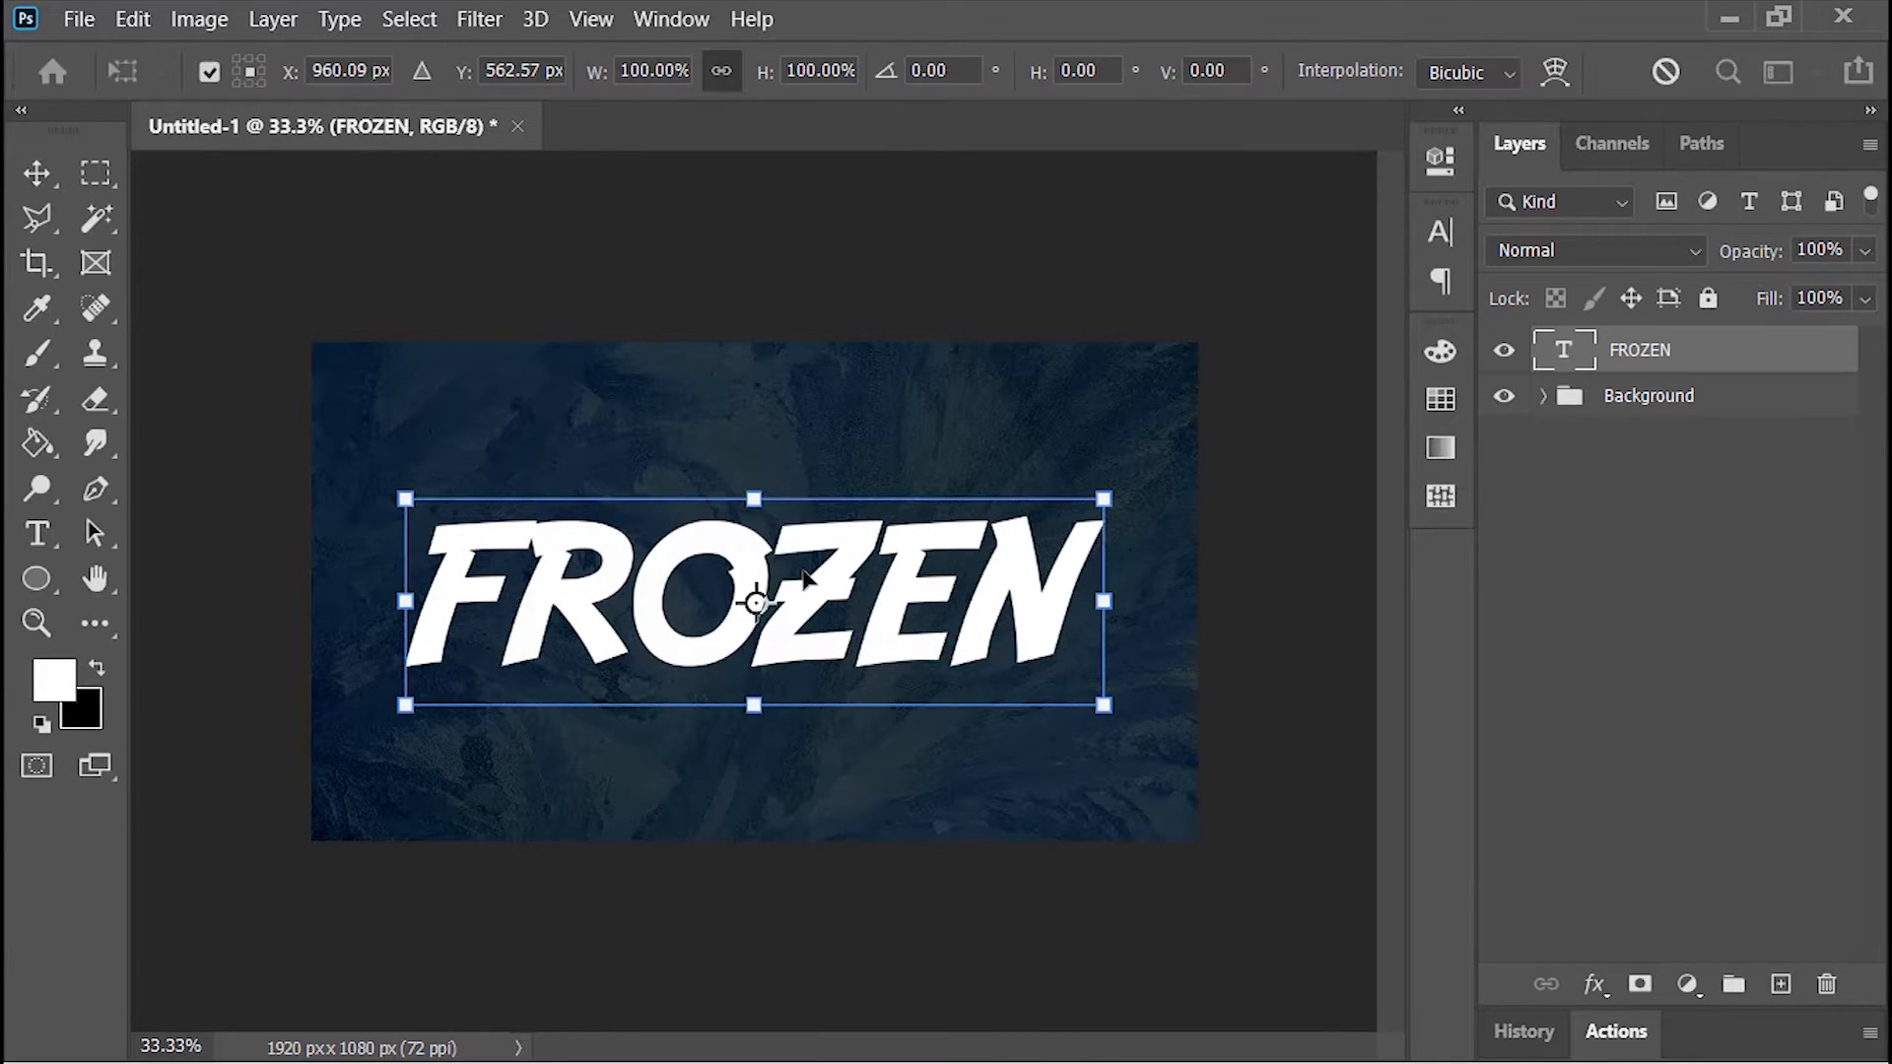
{"action": "right_click", "coordinate": [805, 579]}
{"action": "left_click", "coordinate": [850, 561]}
{"action": "left_click_drag", "start_coordinate": [757, 713], "coordinate": [800, 556]}
{"action": "key", "text": "Return"}
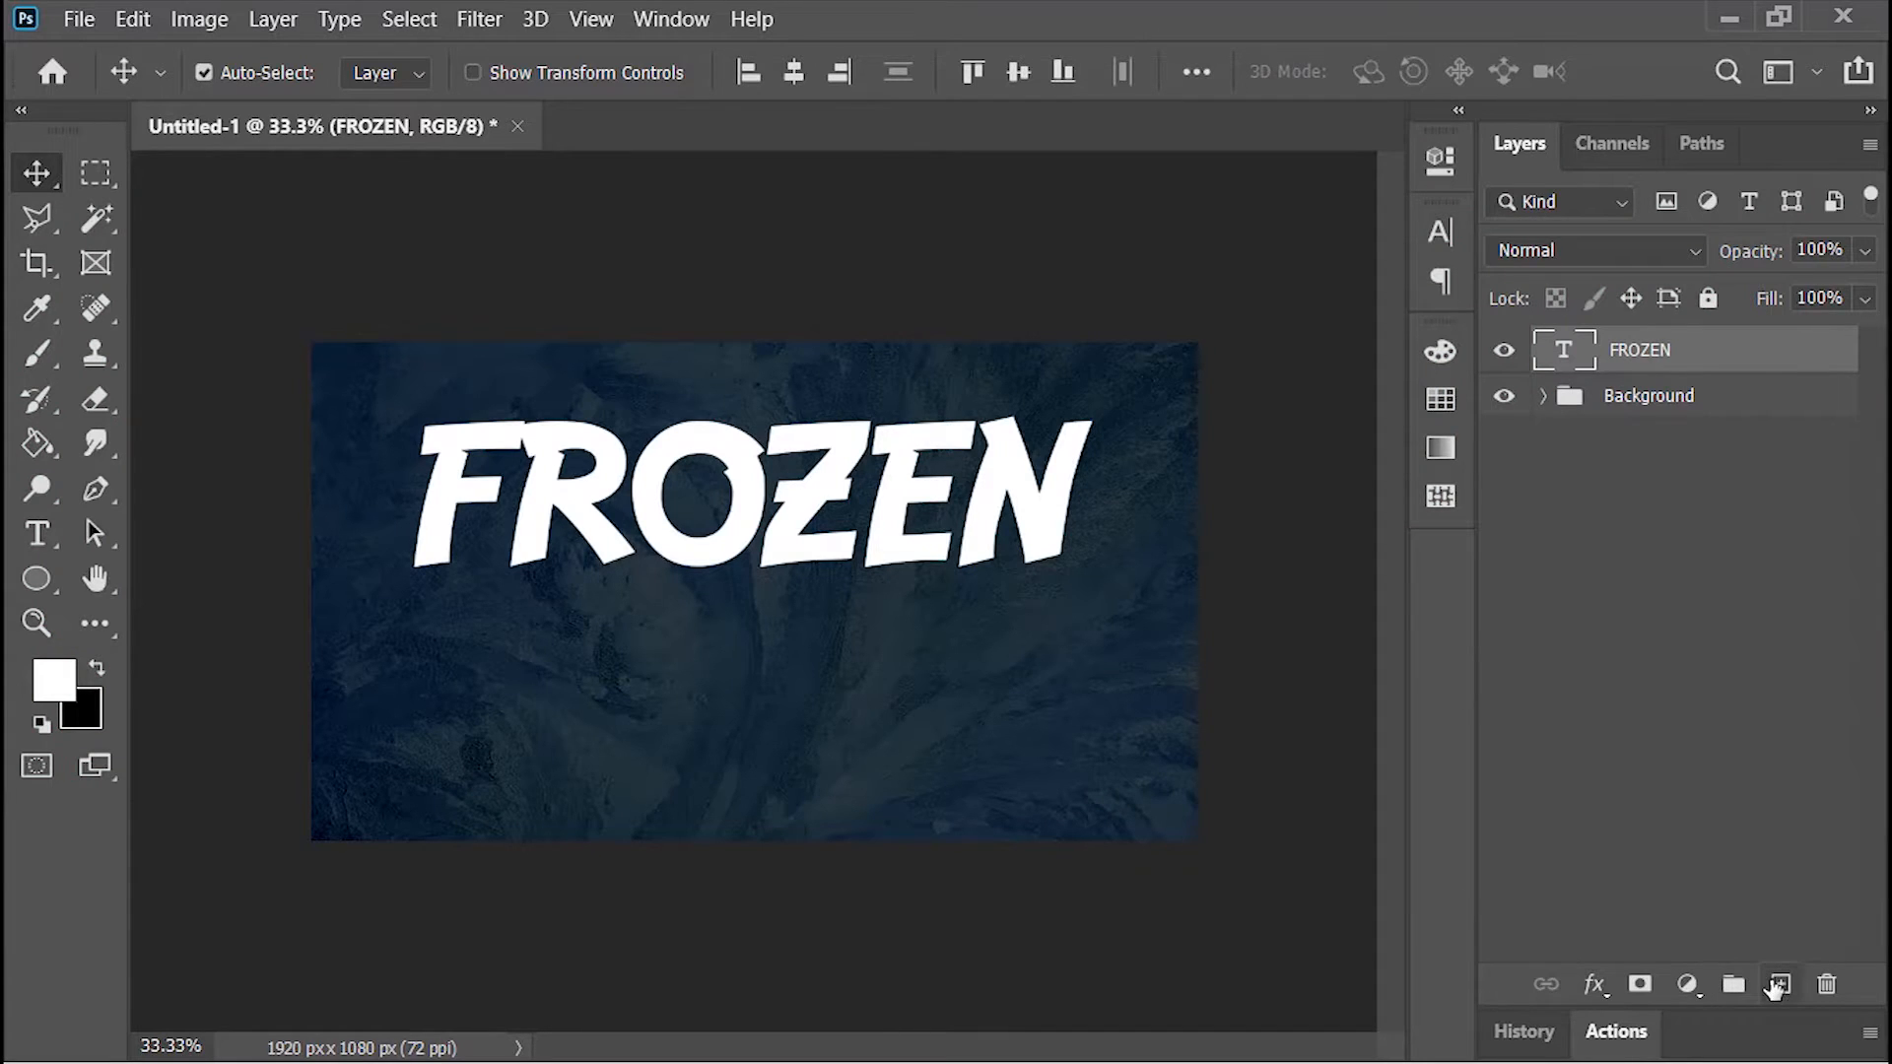
Step: Add a new layer directly below the FROZEN text and fill it with black using the Paint Bucket
{"action": "left_click", "coordinate": [1782, 985], "text": "ctrl"}
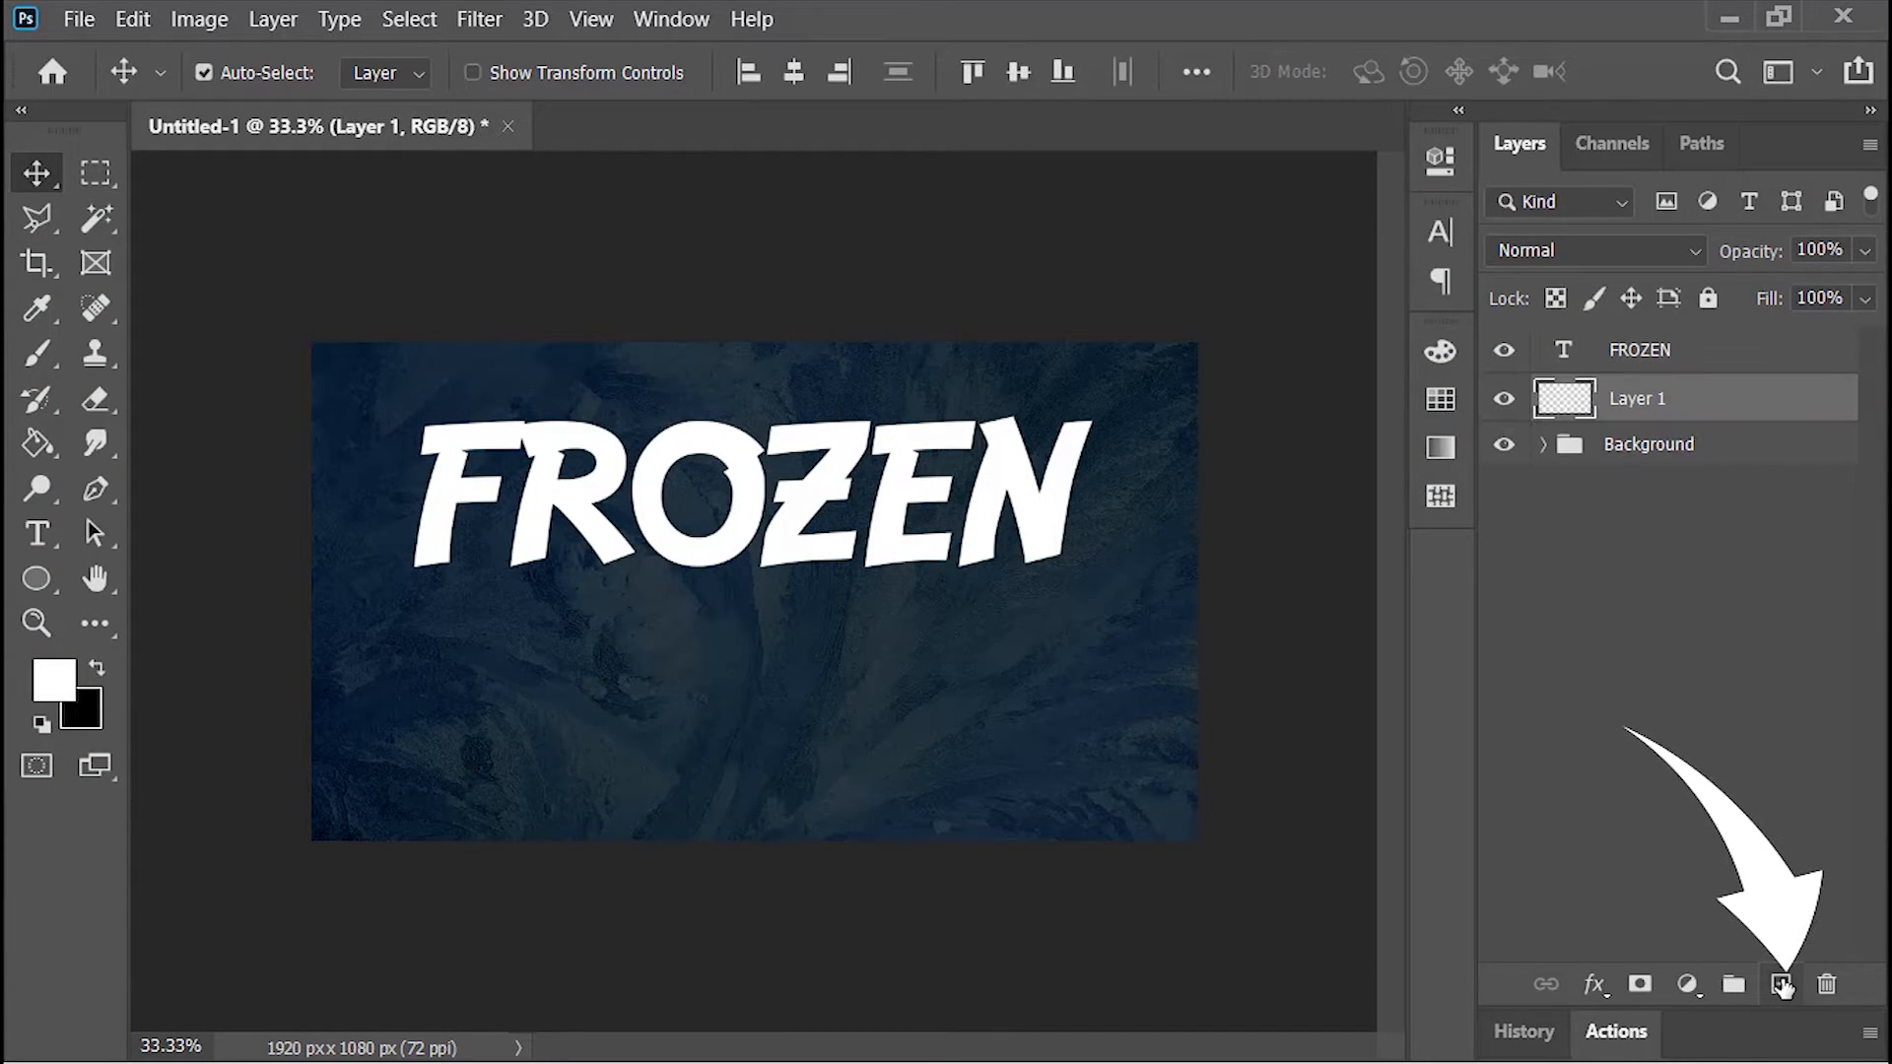
{"action": "left_click", "coordinate": [49, 446]}
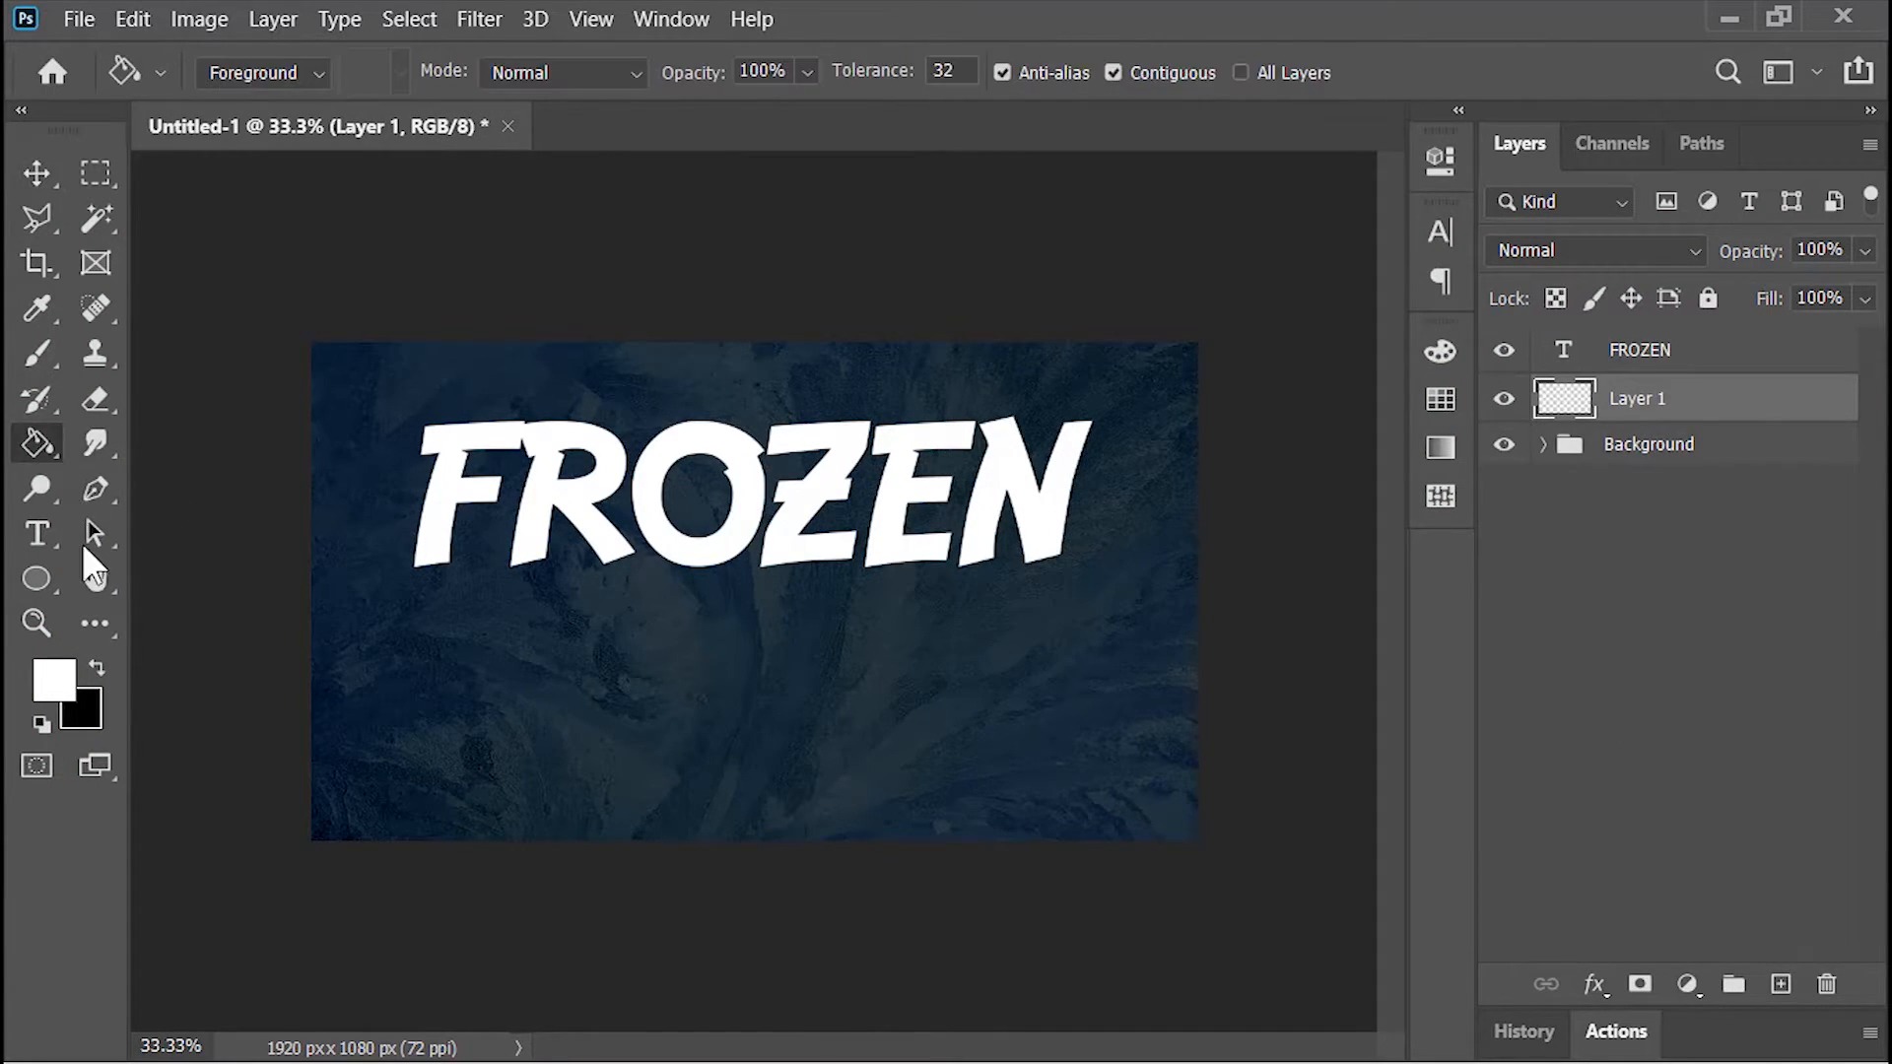
{"action": "left_click", "coordinate": [97, 669]}
{"action": "left_click", "coordinate": [818, 702]}
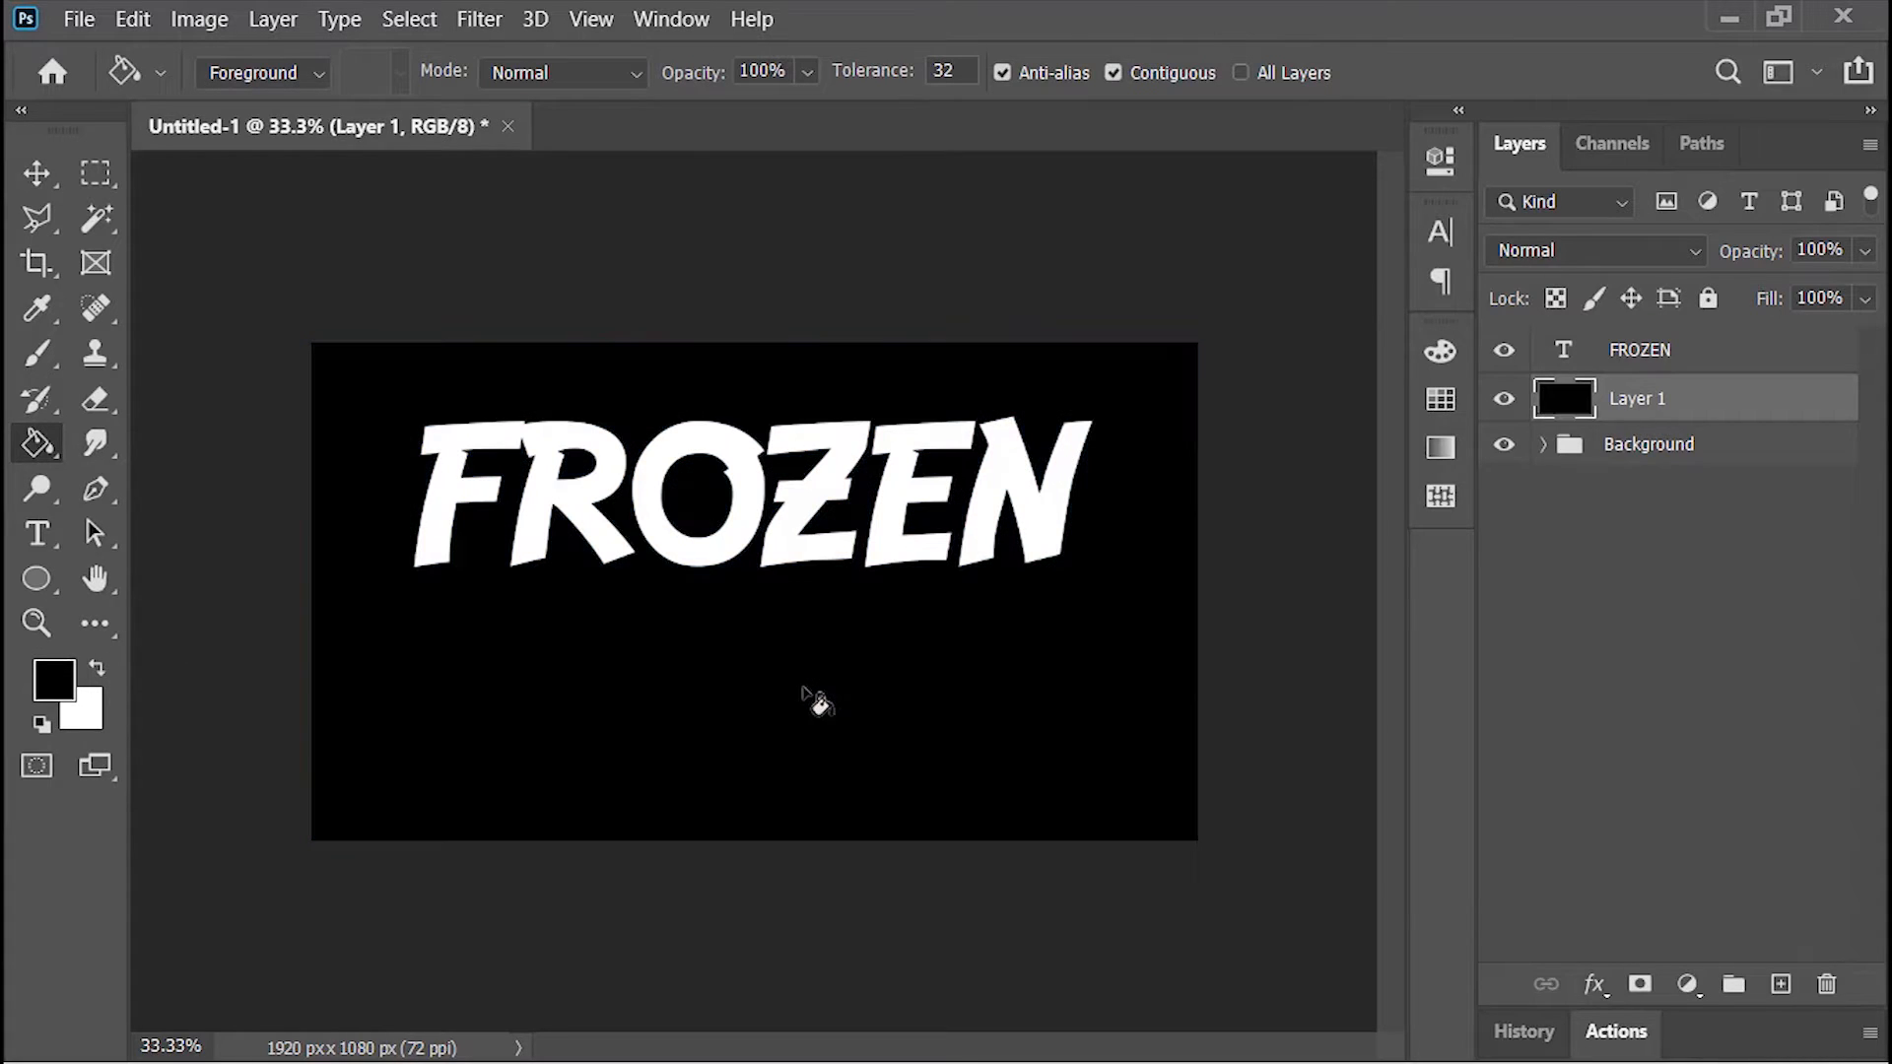
Step: Convert the FROZEN text and the black Layer 1 together into one smart object
{"action": "key", "text": "v"}
{"action": "left_click", "coordinate": [1698, 346], "text": "ctrl"}
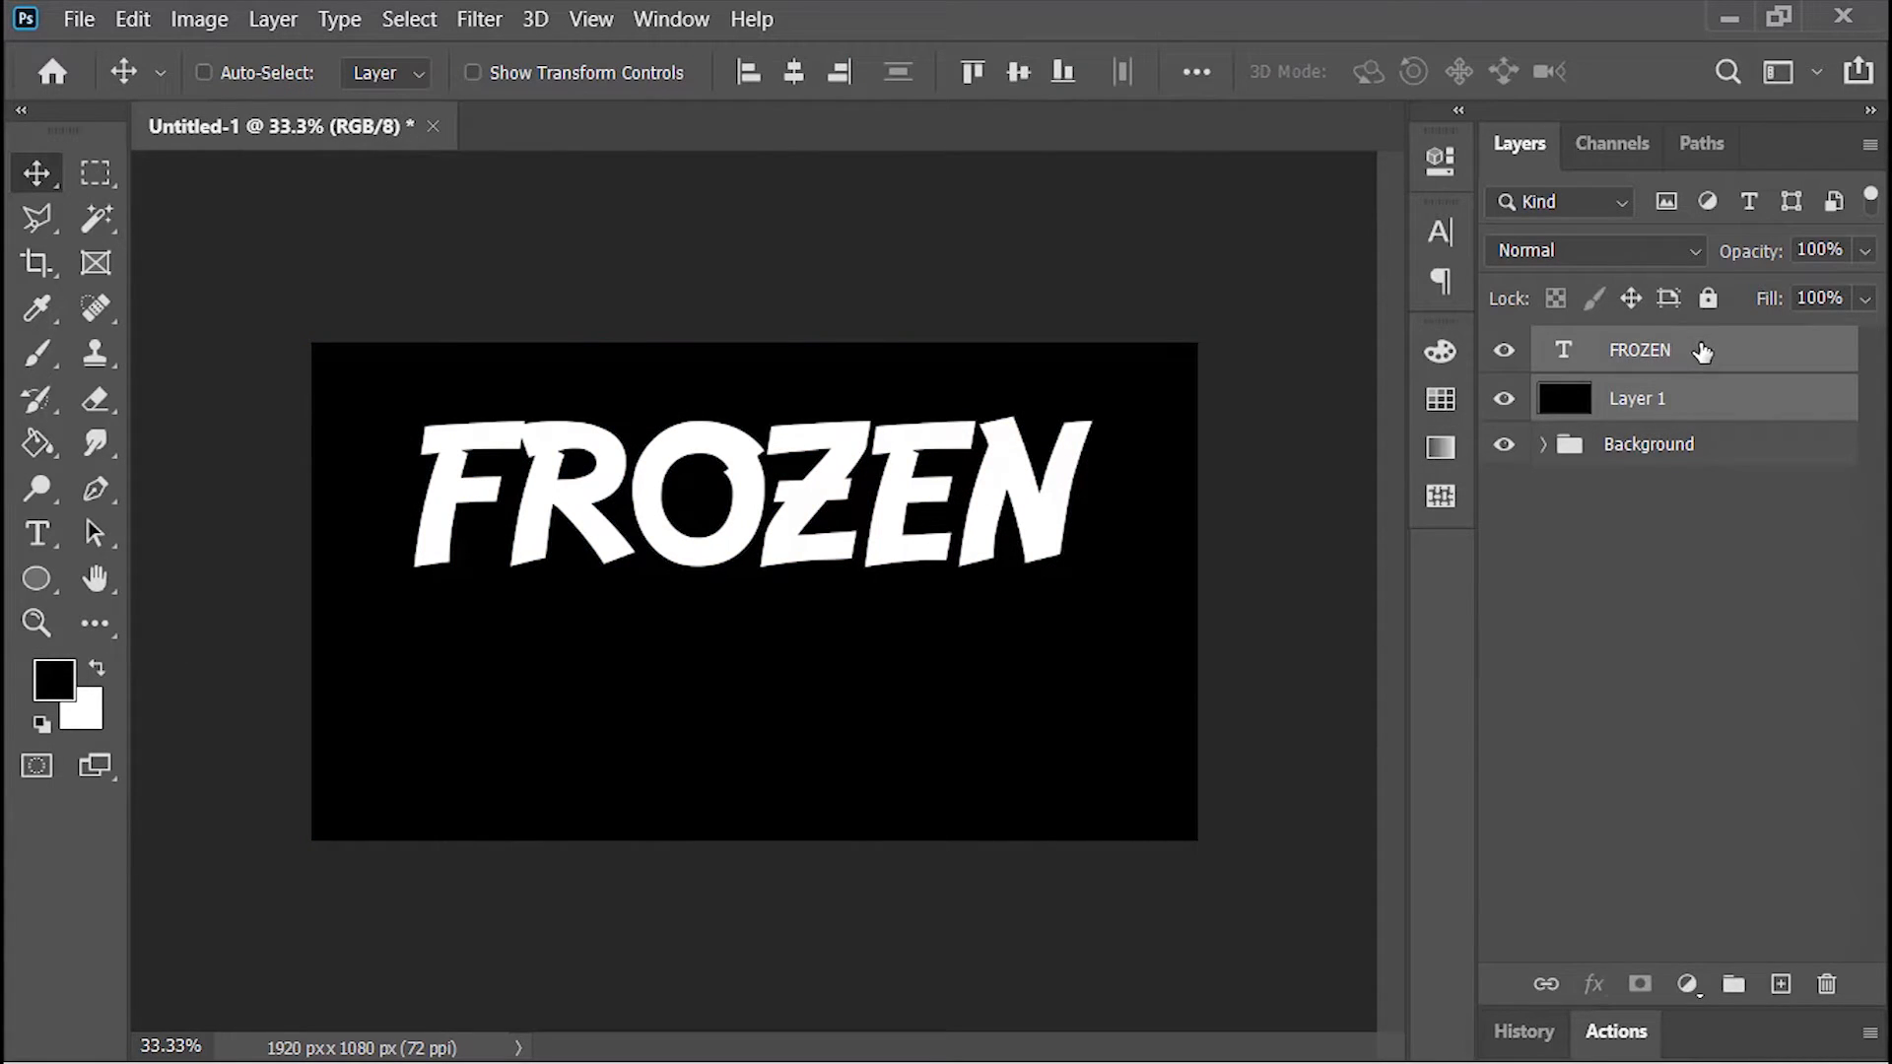
{"action": "right_click", "coordinate": [1702, 352]}
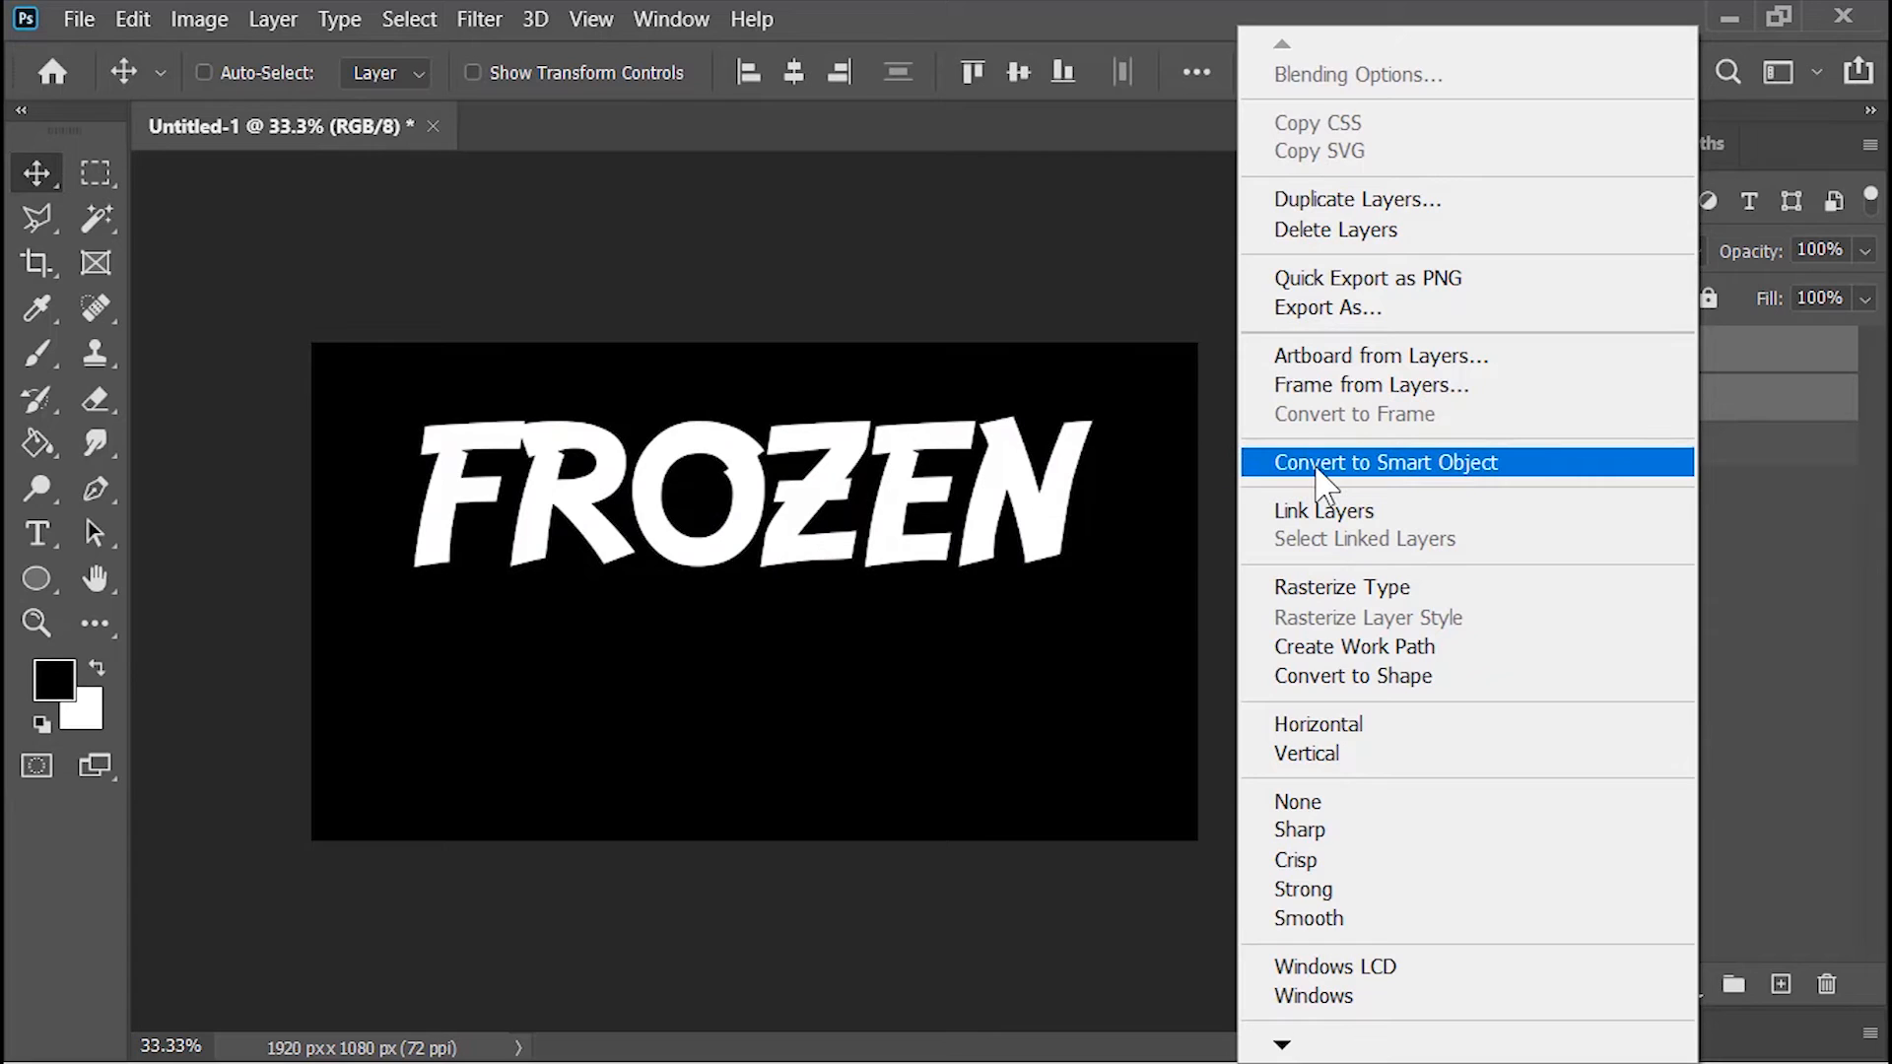
{"action": "left_click", "coordinate": [1321, 462]}
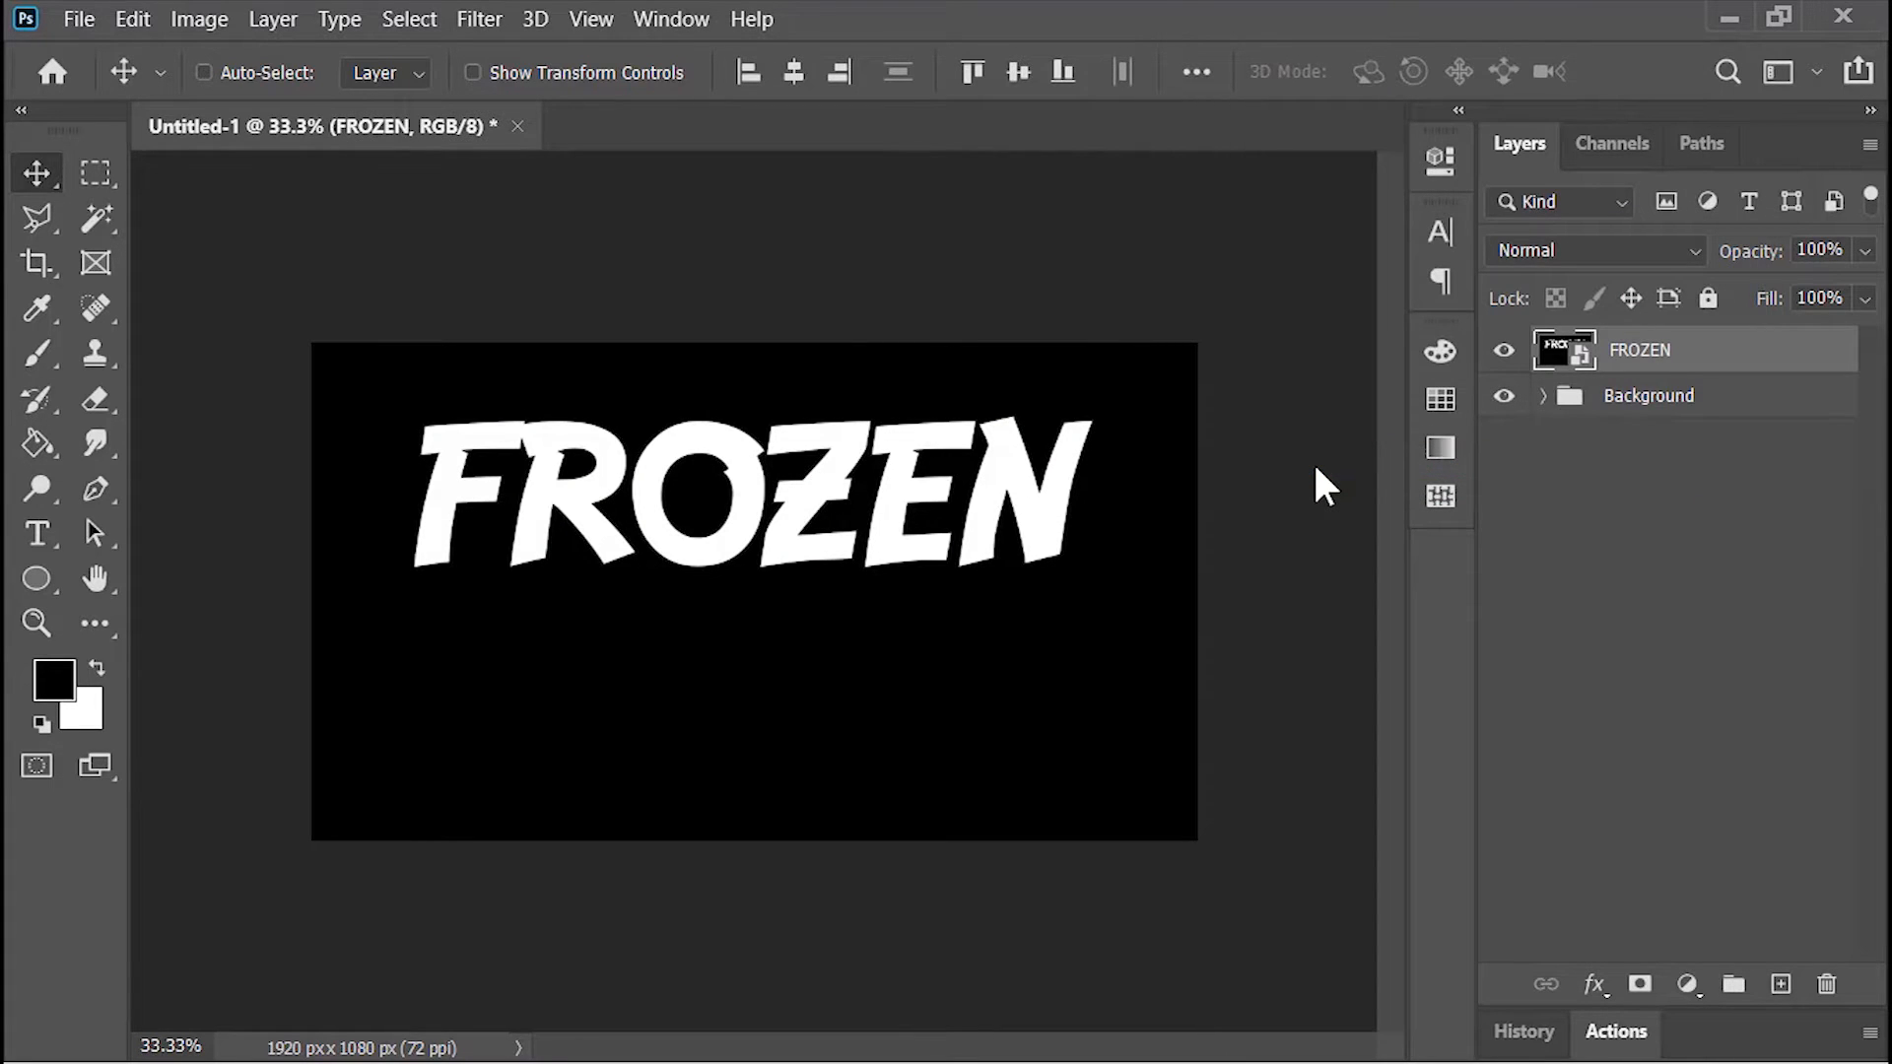
Step: Rotate the FROZEN smart object 90° clockwise and scale it down until its full height fits within the canvas
{"action": "key", "text": "ctrl+t"}
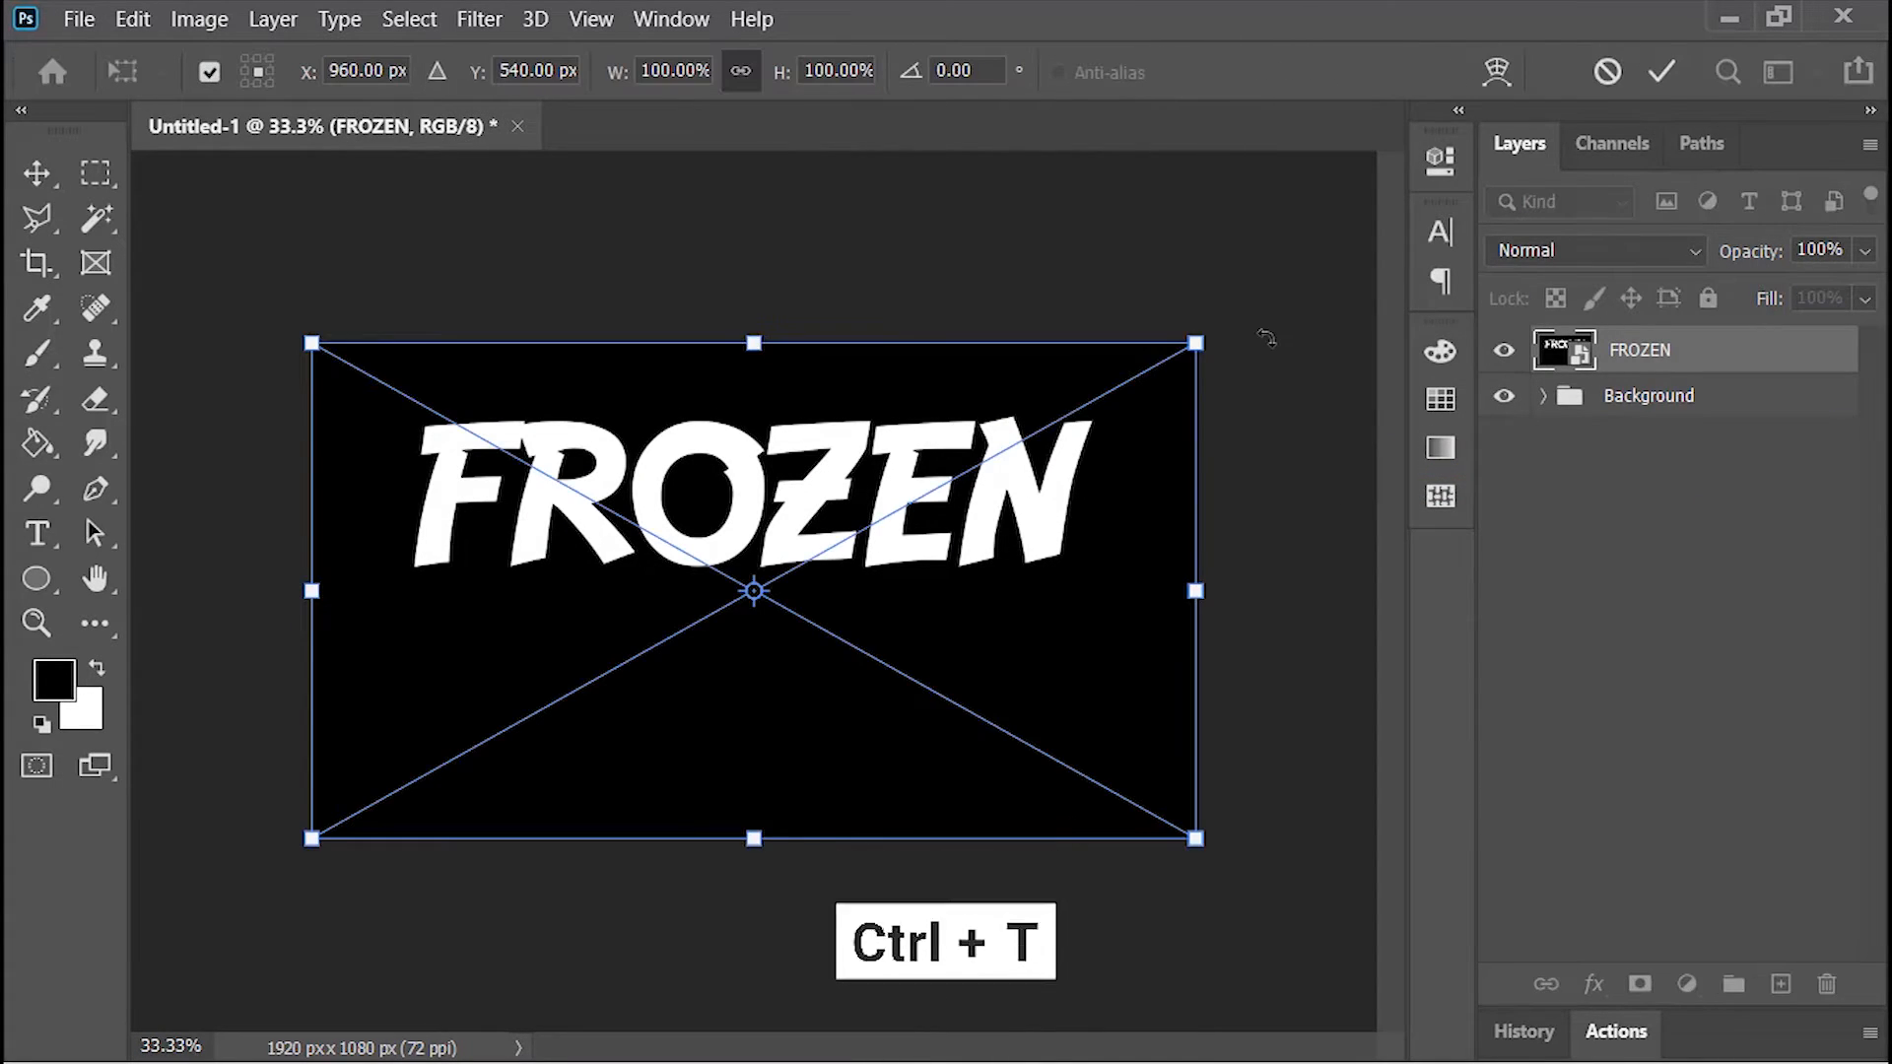
{"action": "left_click_drag", "start_coordinate": [1263, 338], "coordinate": [858, 690]}
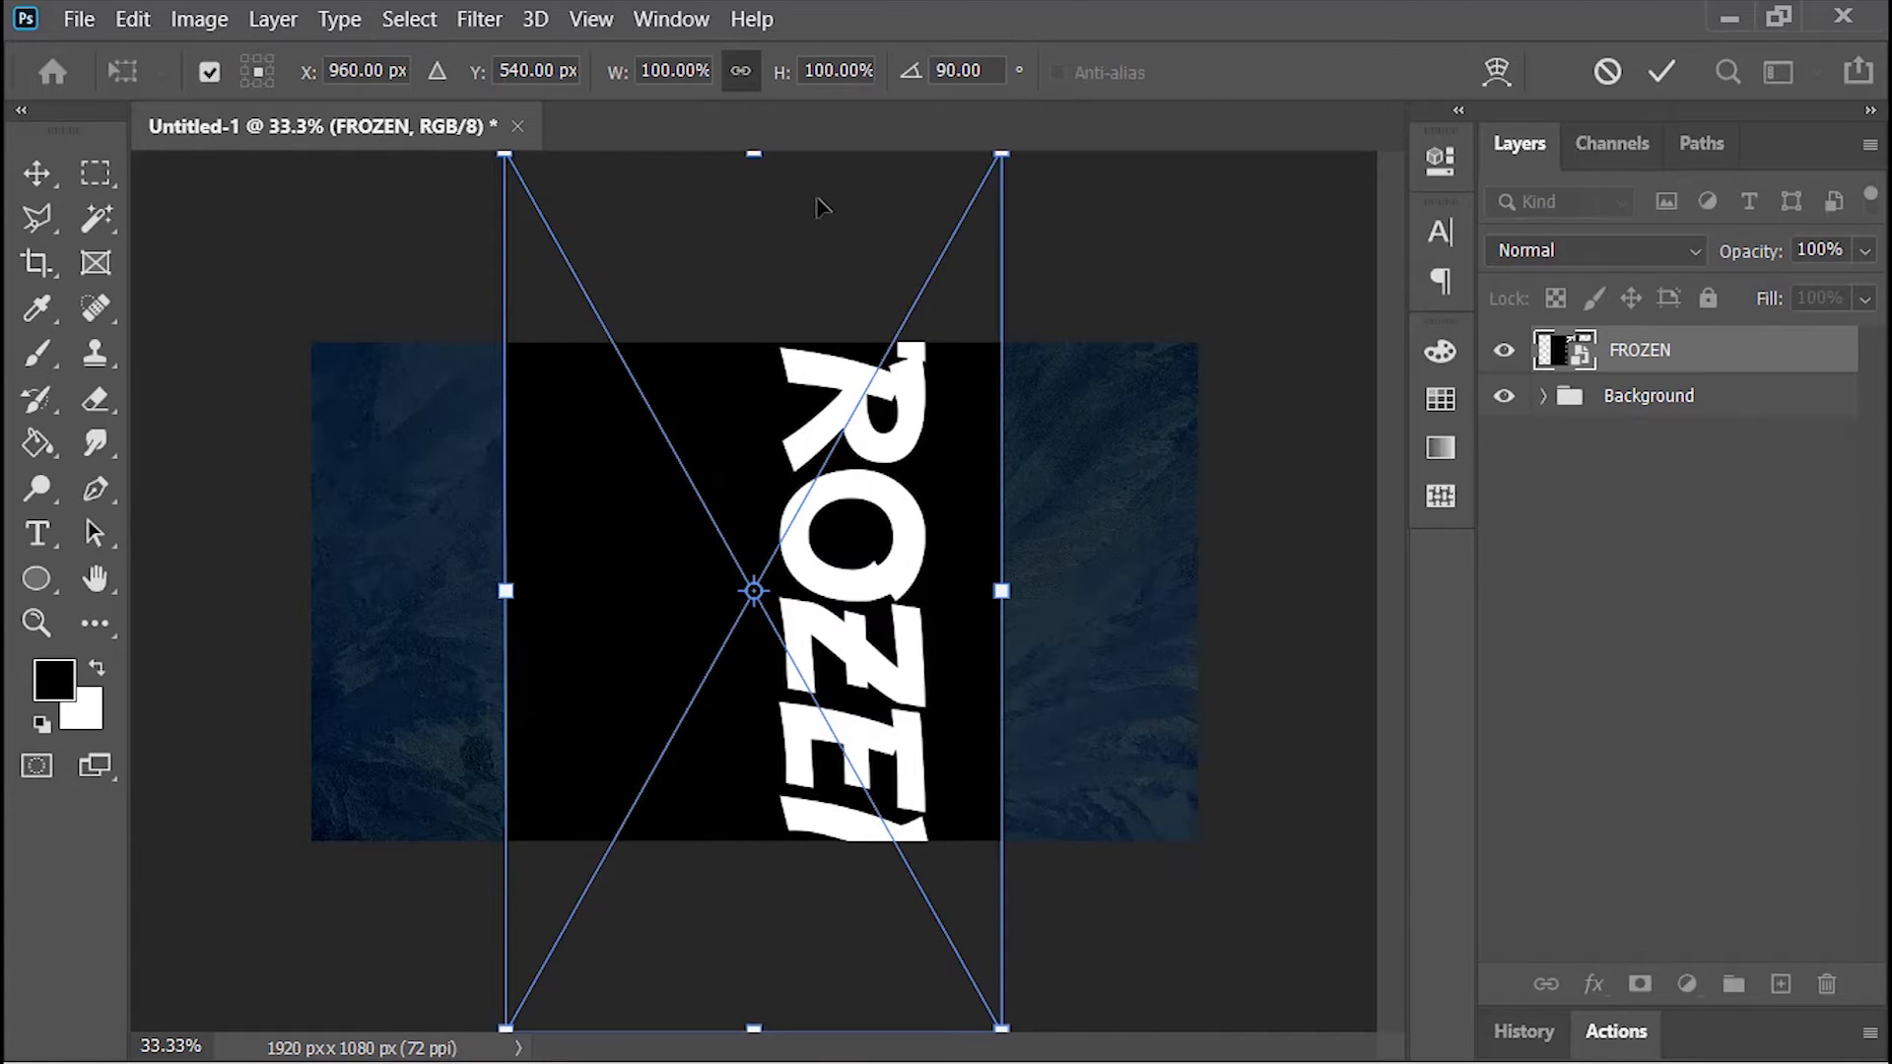
{"action": "left_click_drag", "start_coordinate": [767, 155], "coordinate": [791, 354]}
{"action": "key", "text": "Return"}
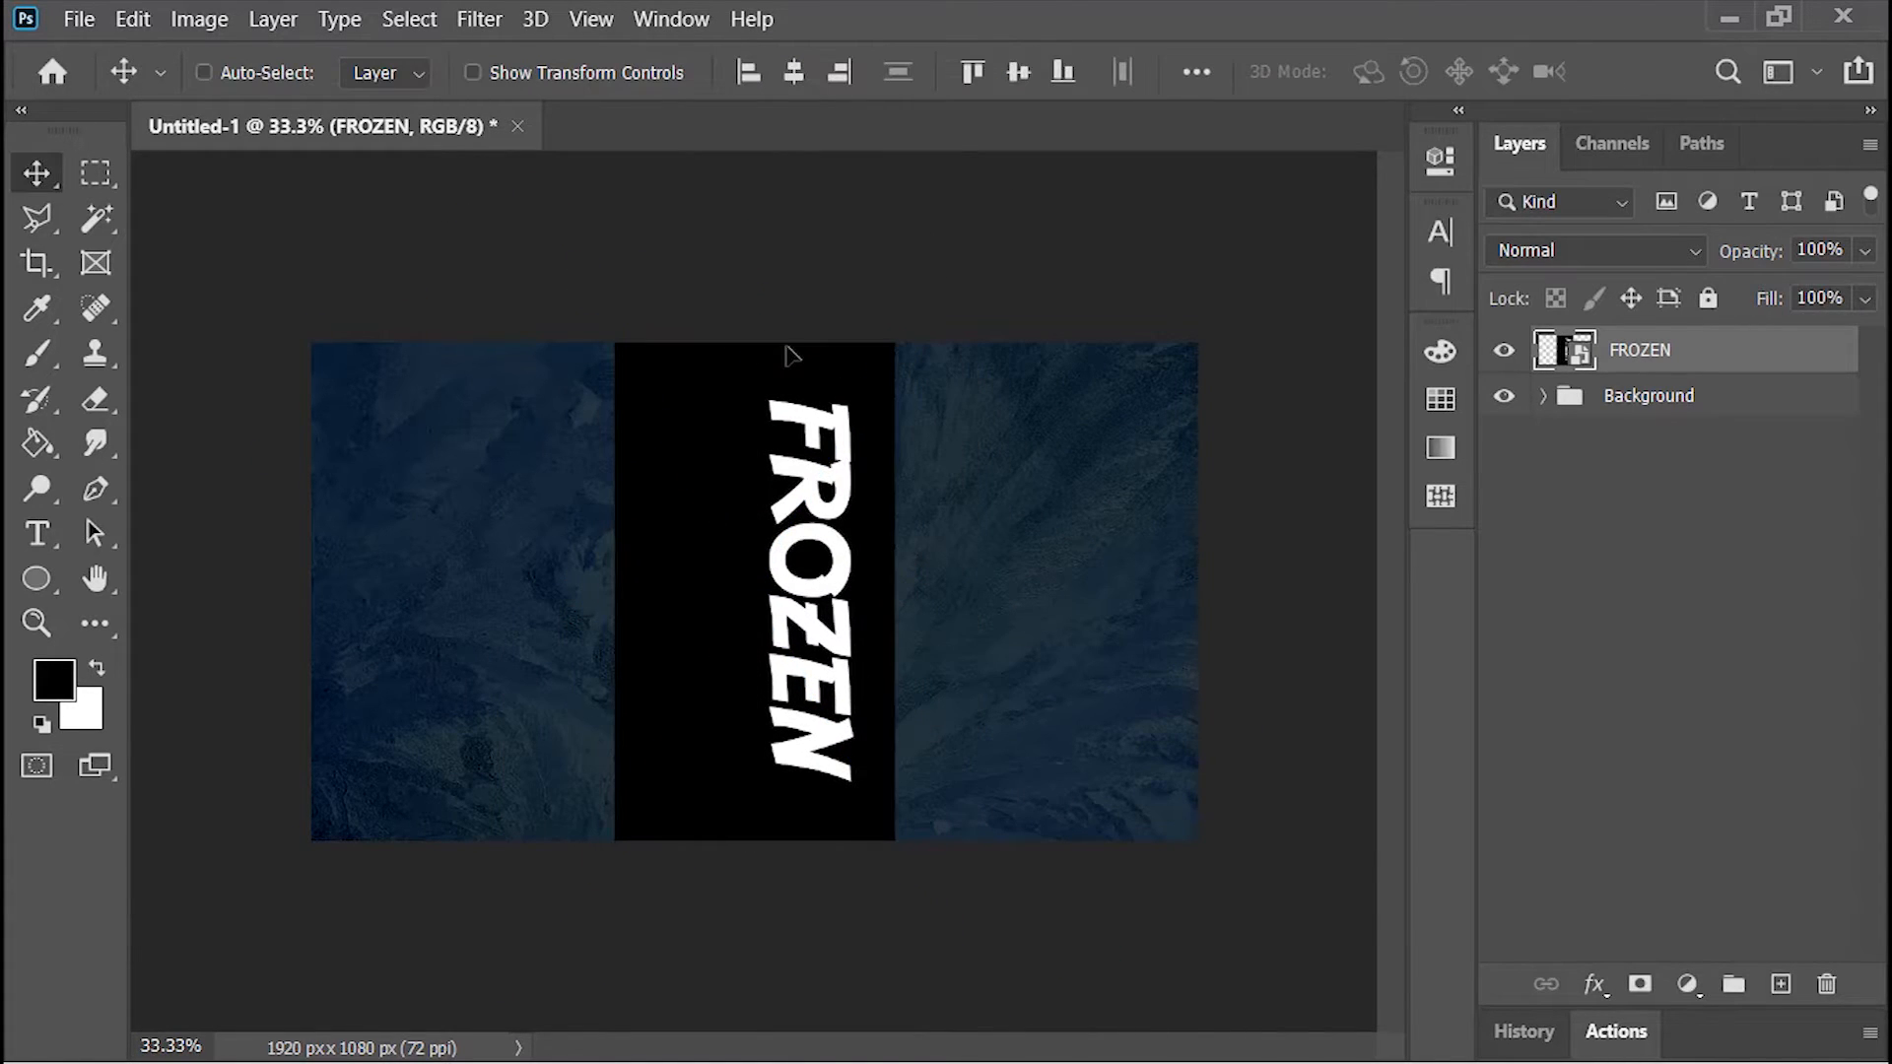
Step: Apply the Crystallize filter to the FROZEN layer with a cell size of 10
{"action": "left_click", "coordinate": [480, 19]}
{"action": "mouse_move", "coordinate": [690, 513]}
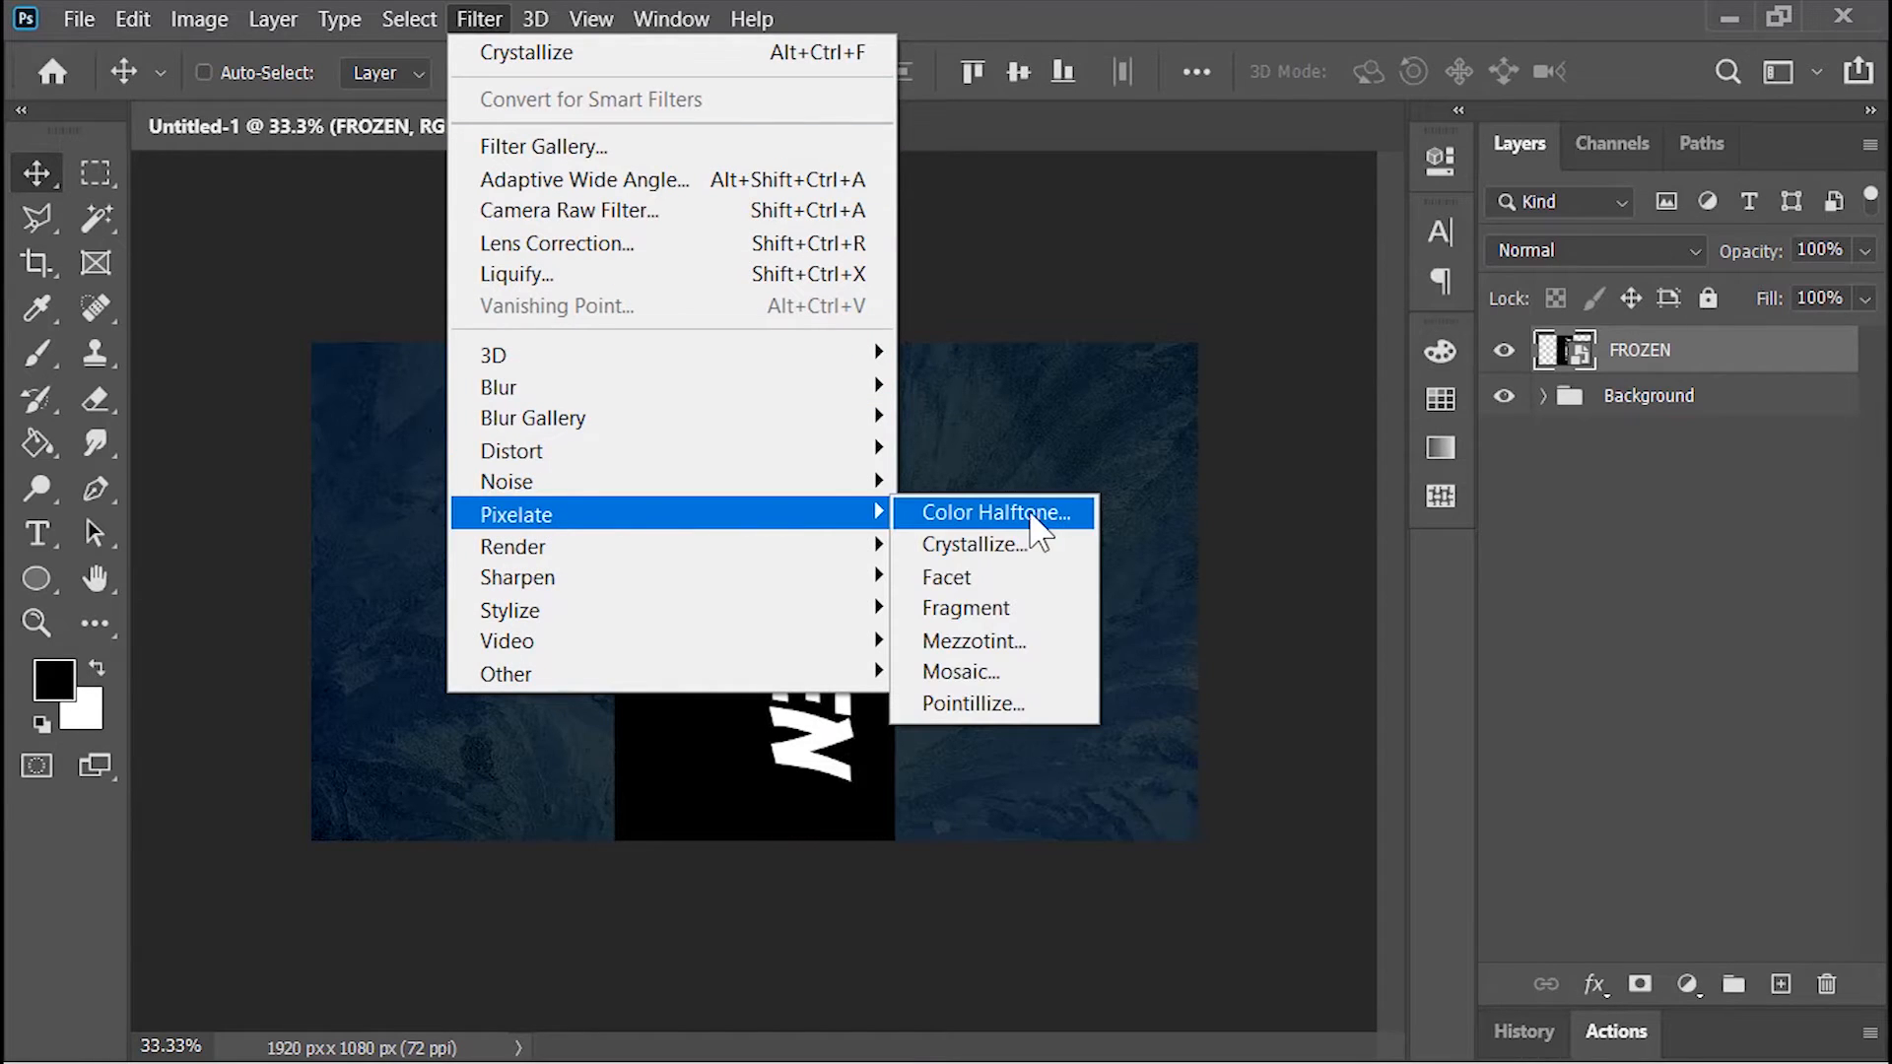
{"action": "left_click", "coordinate": [1040, 548]}
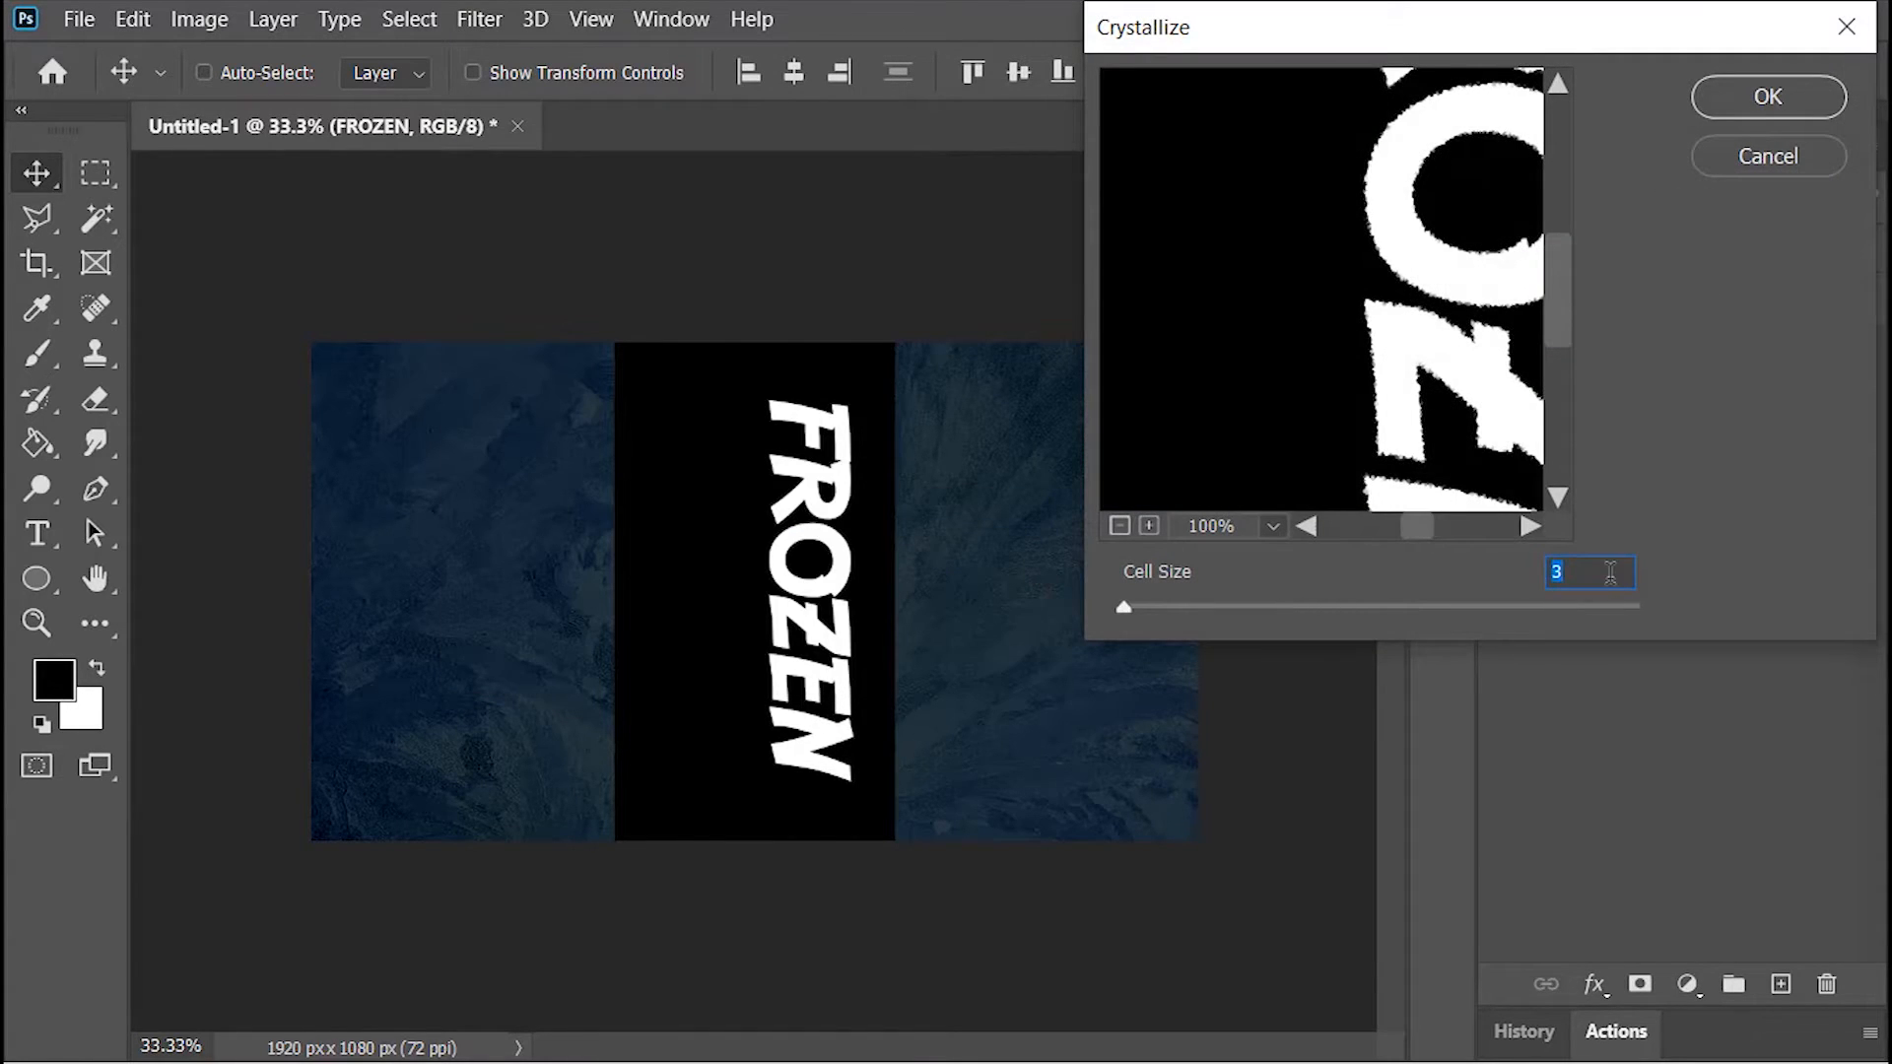
{"action": "type", "text": "10"}
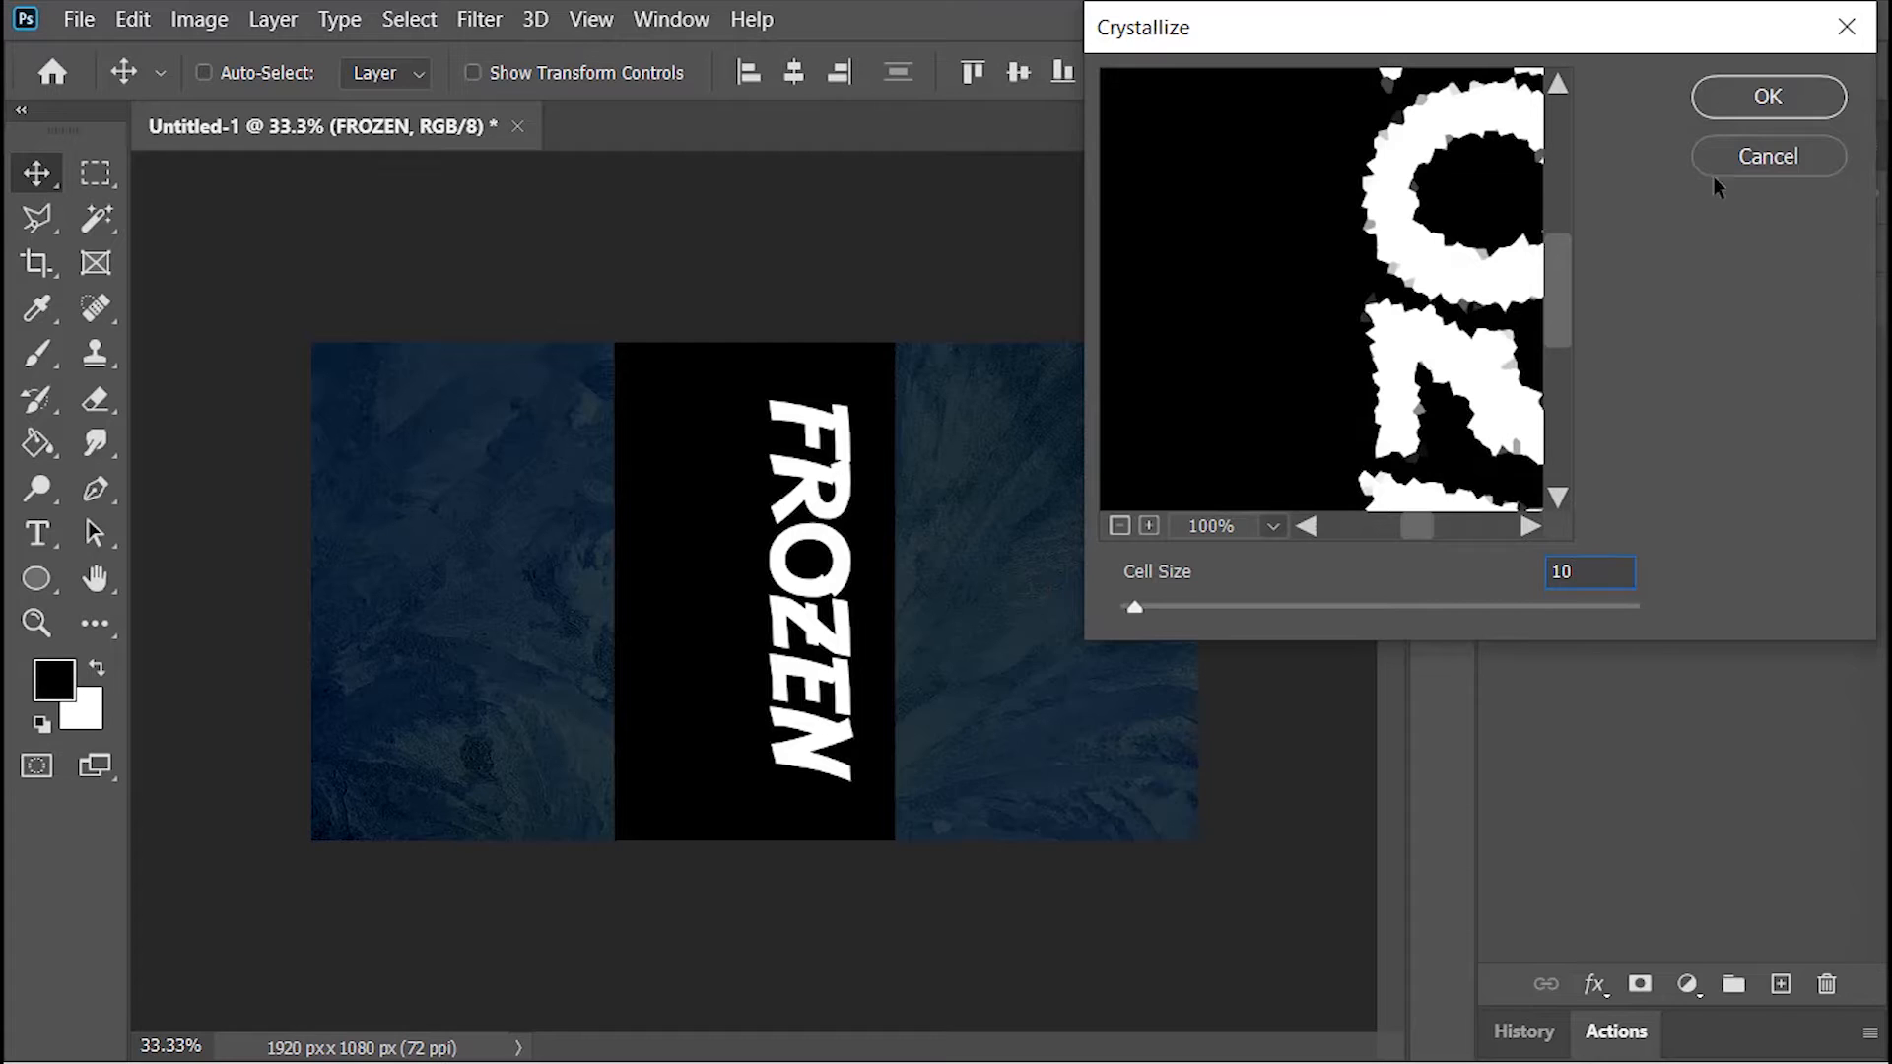
{"action": "left_click", "coordinate": [1740, 96]}
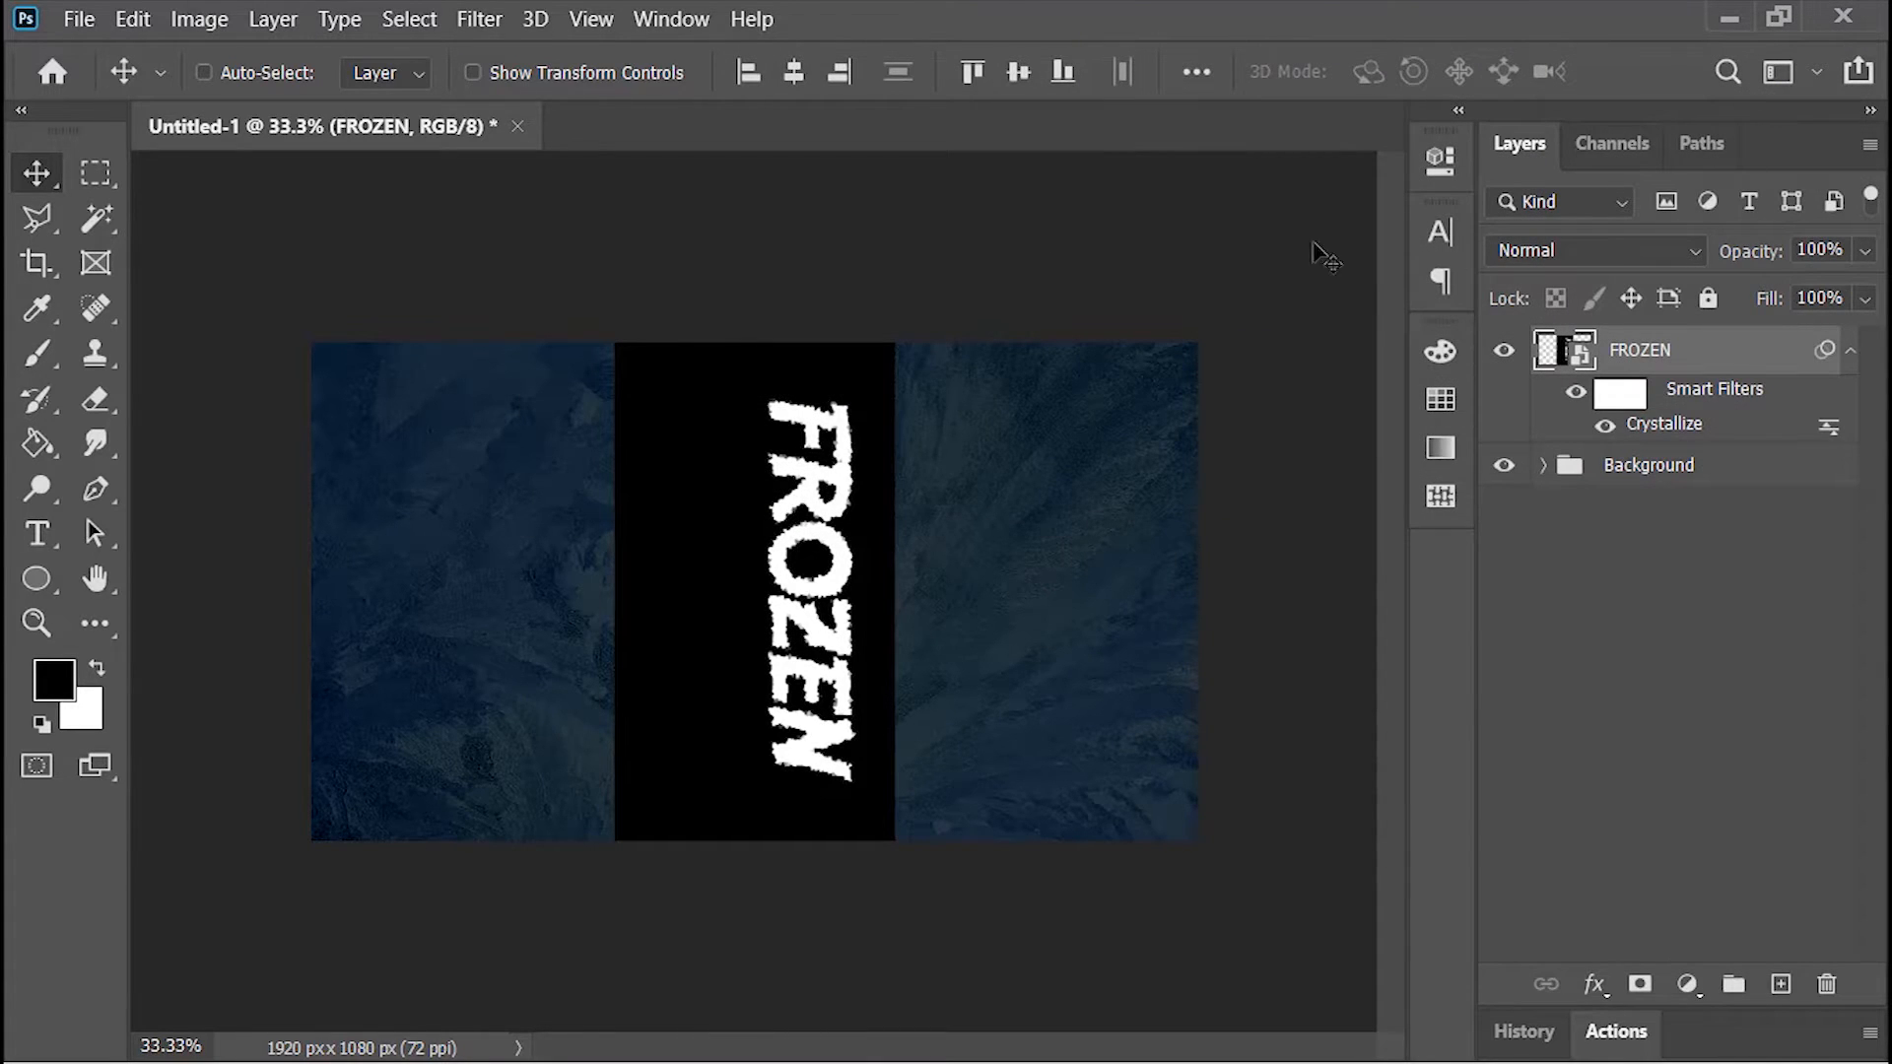
Step: Apply the Wind filter to the FROZEN layer three times, using the Wind method from the right
{"action": "left_click", "coordinate": [481, 22]}
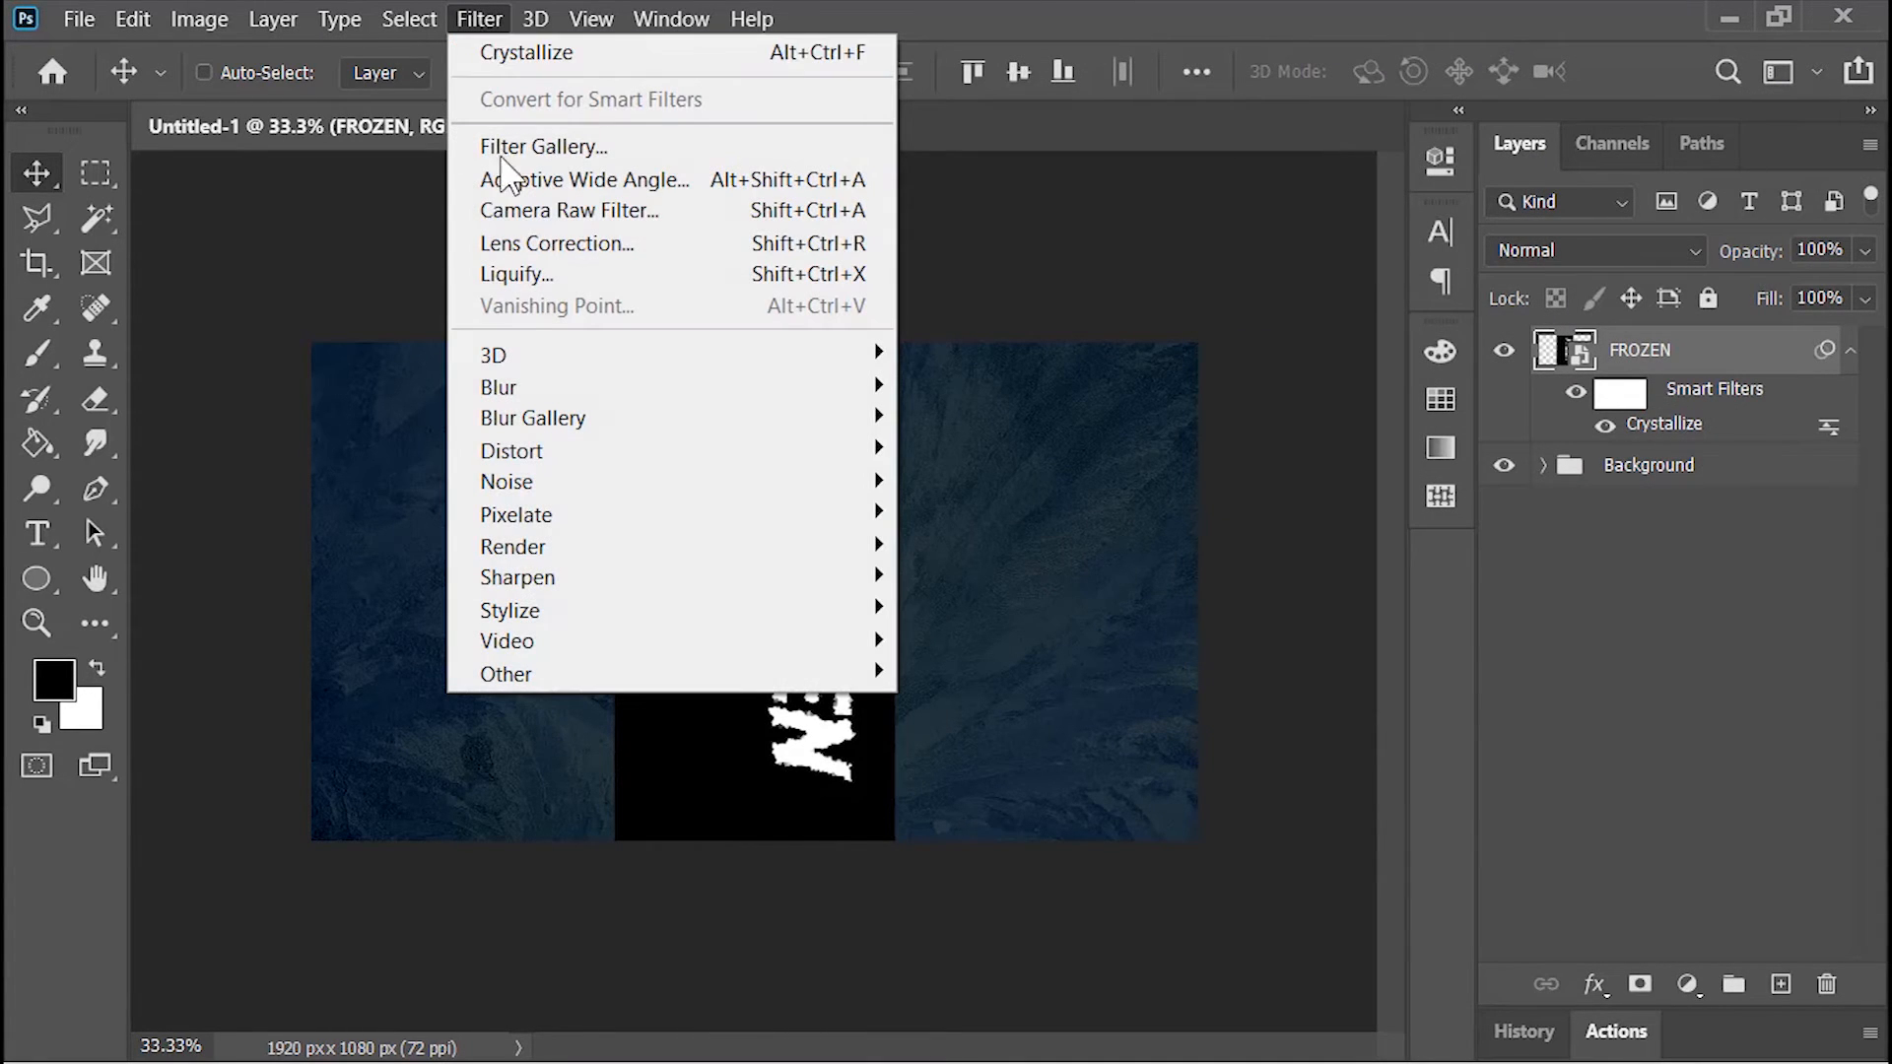
{"action": "mouse_move", "coordinate": [553, 619]}
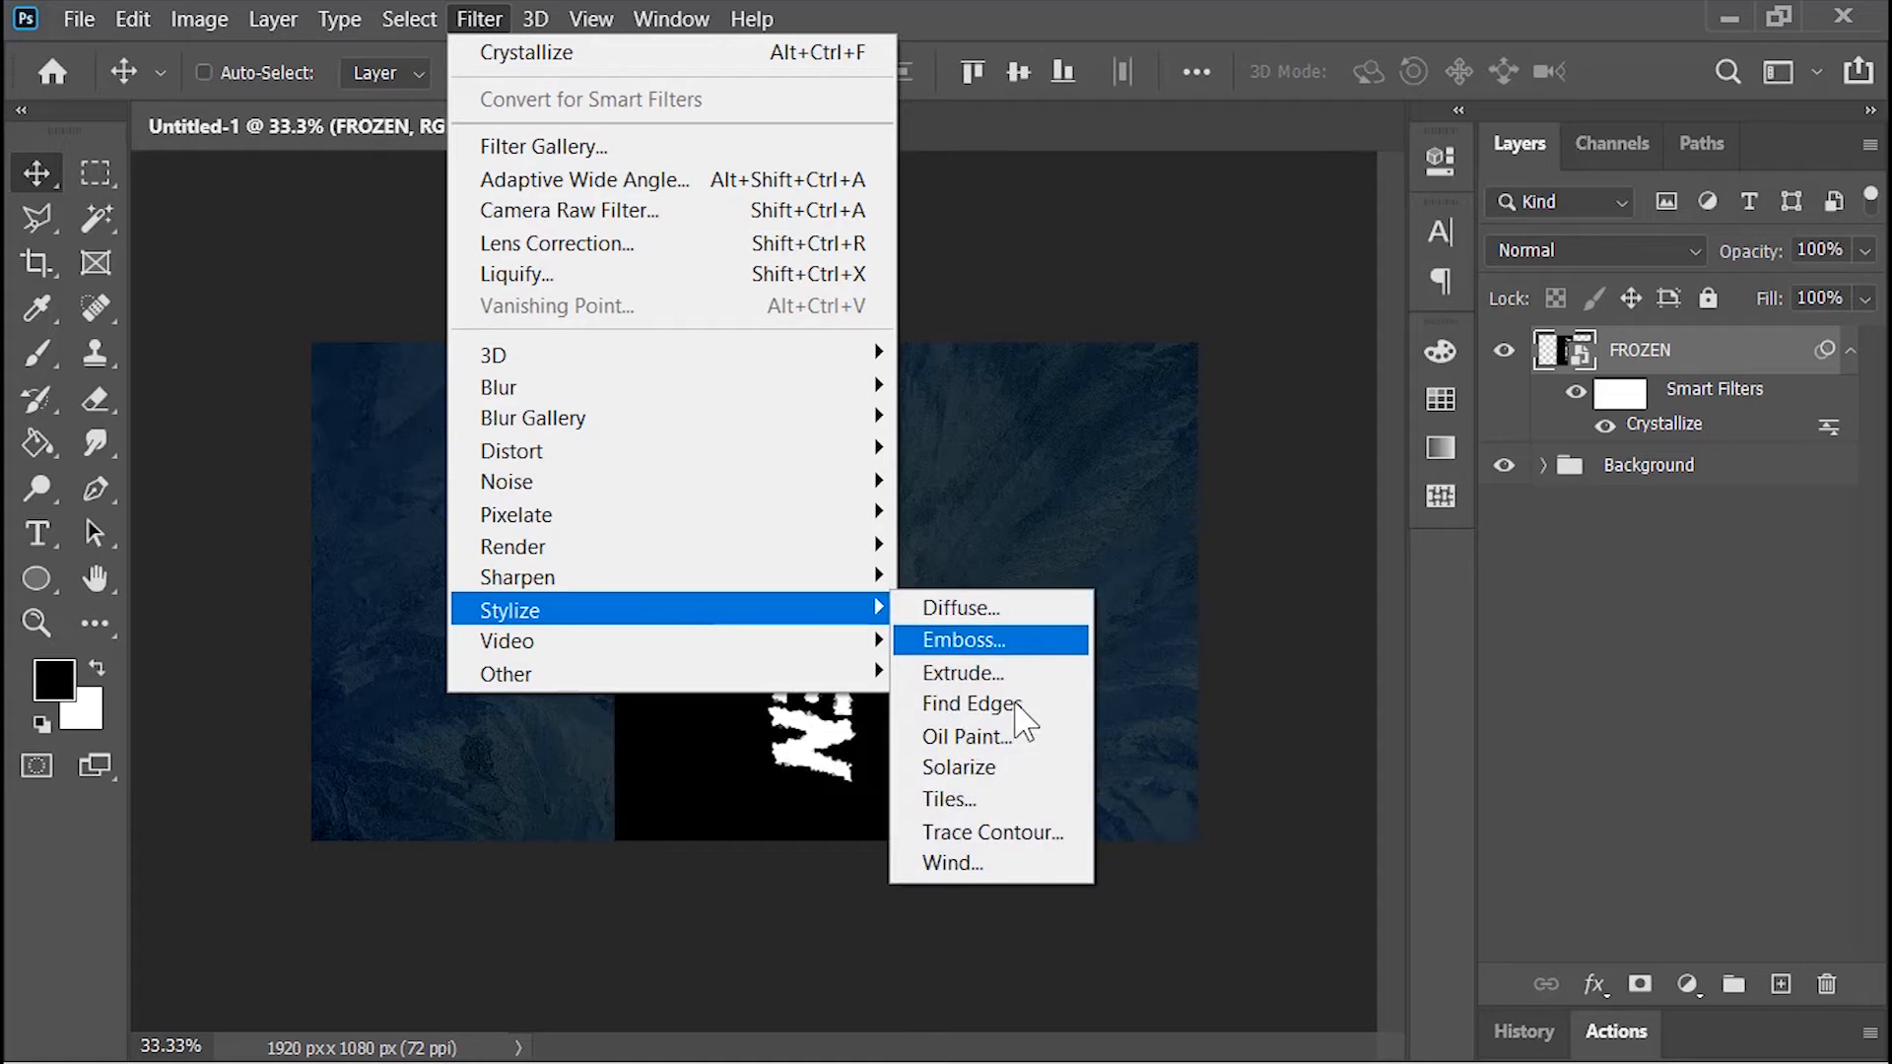
{"action": "left_click", "coordinate": [979, 859]}
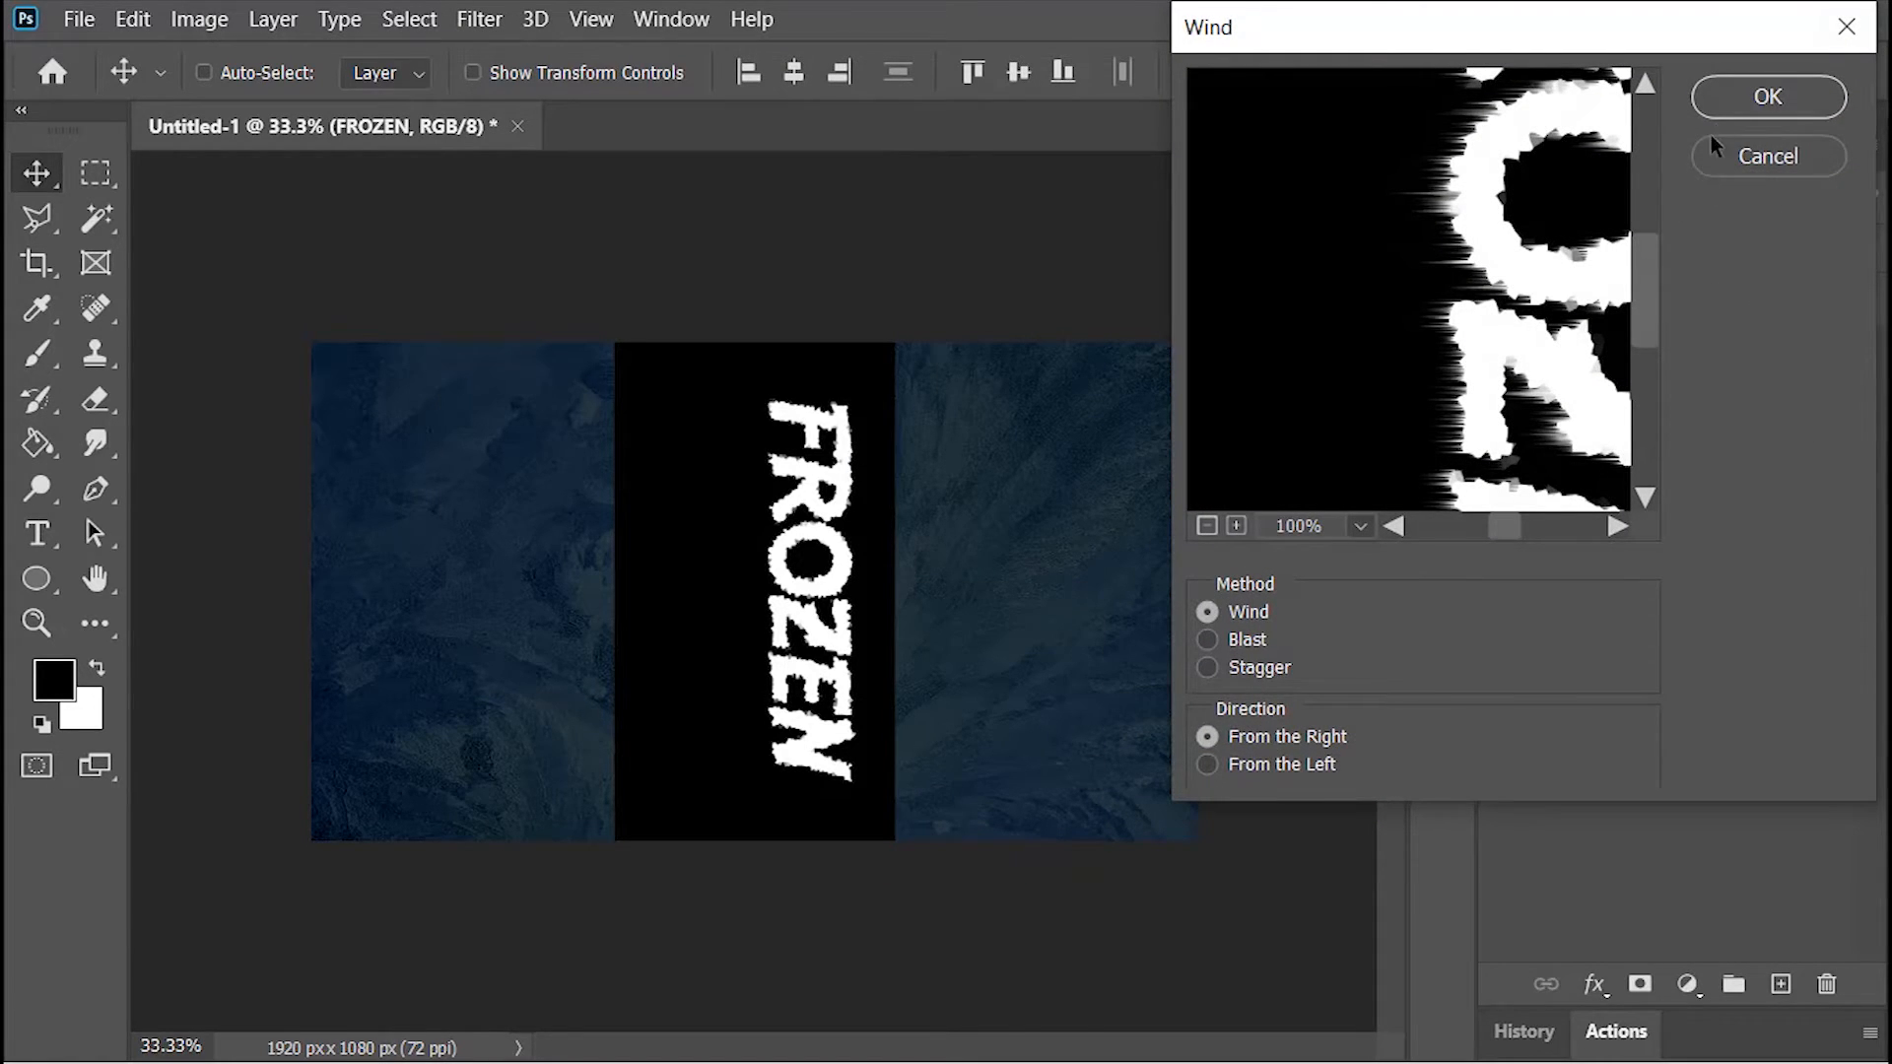
{"action": "left_click", "coordinate": [1732, 85]}
{"action": "left_click", "coordinate": [480, 19]}
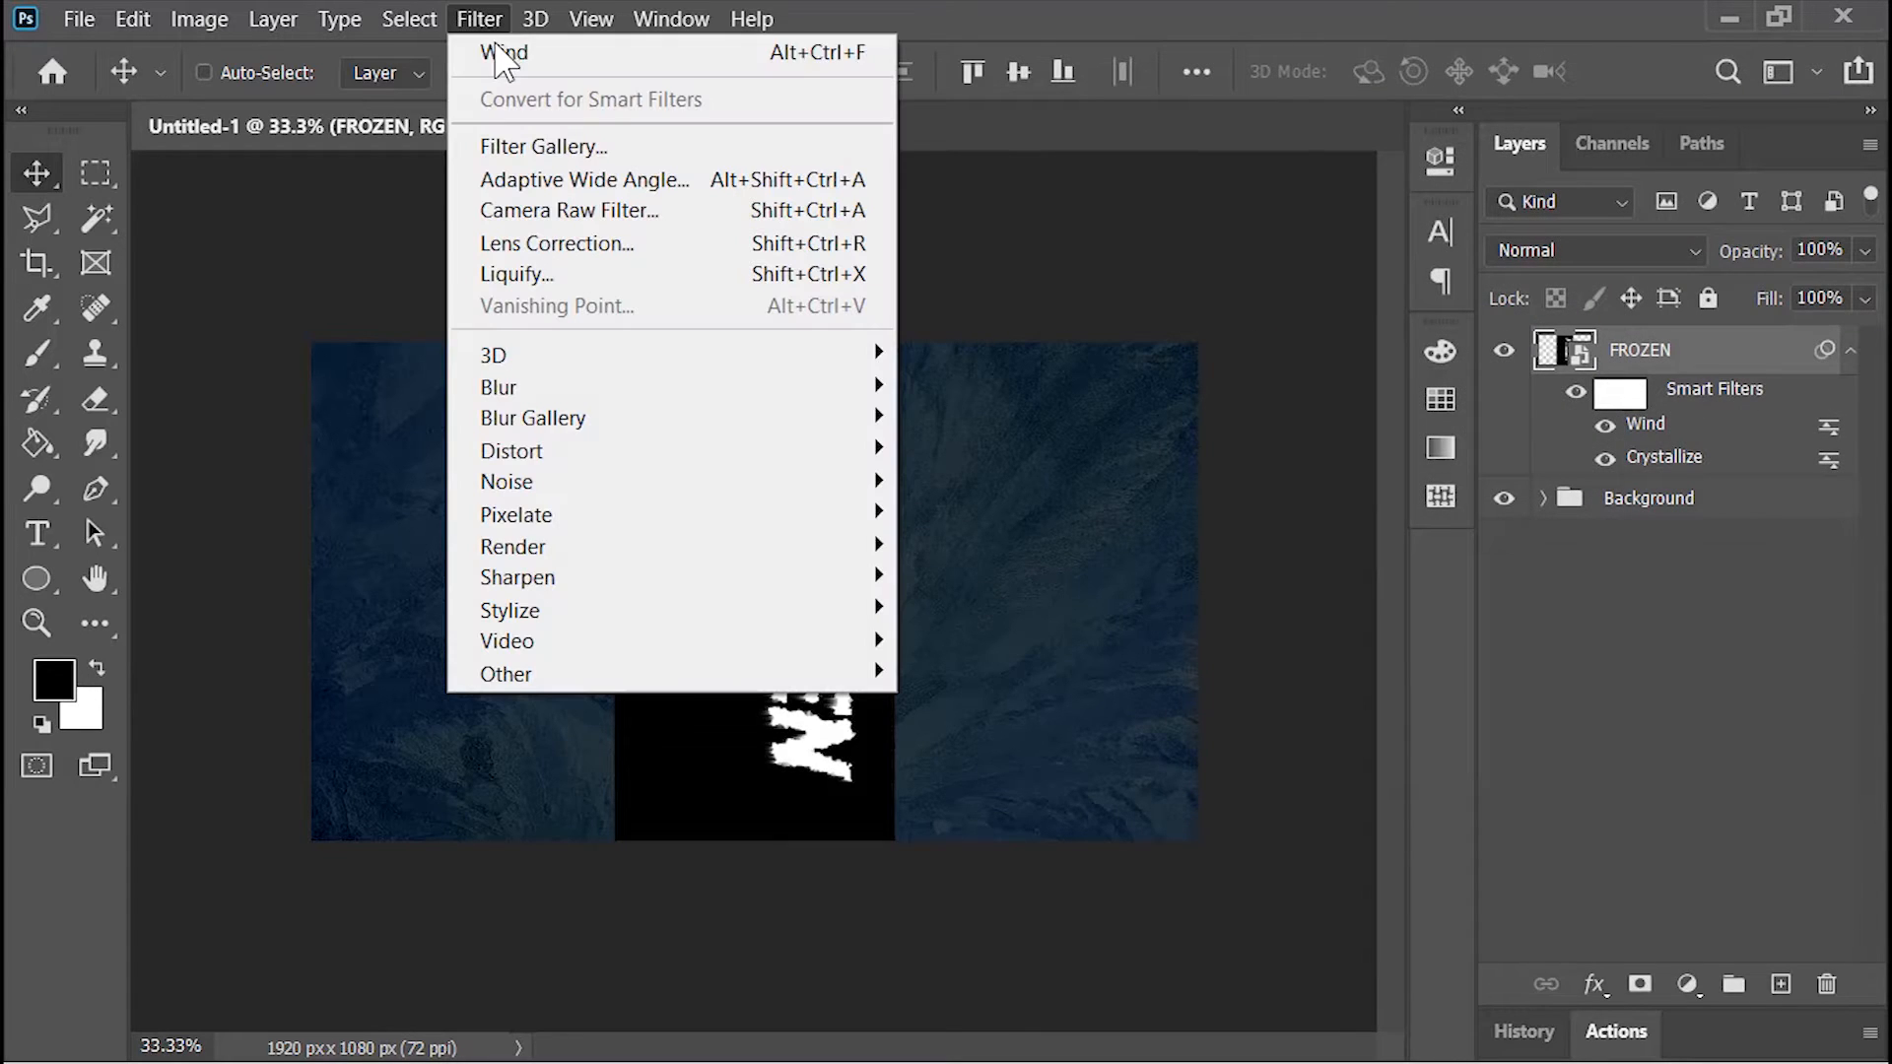
{"action": "left_click", "coordinate": [673, 61]}
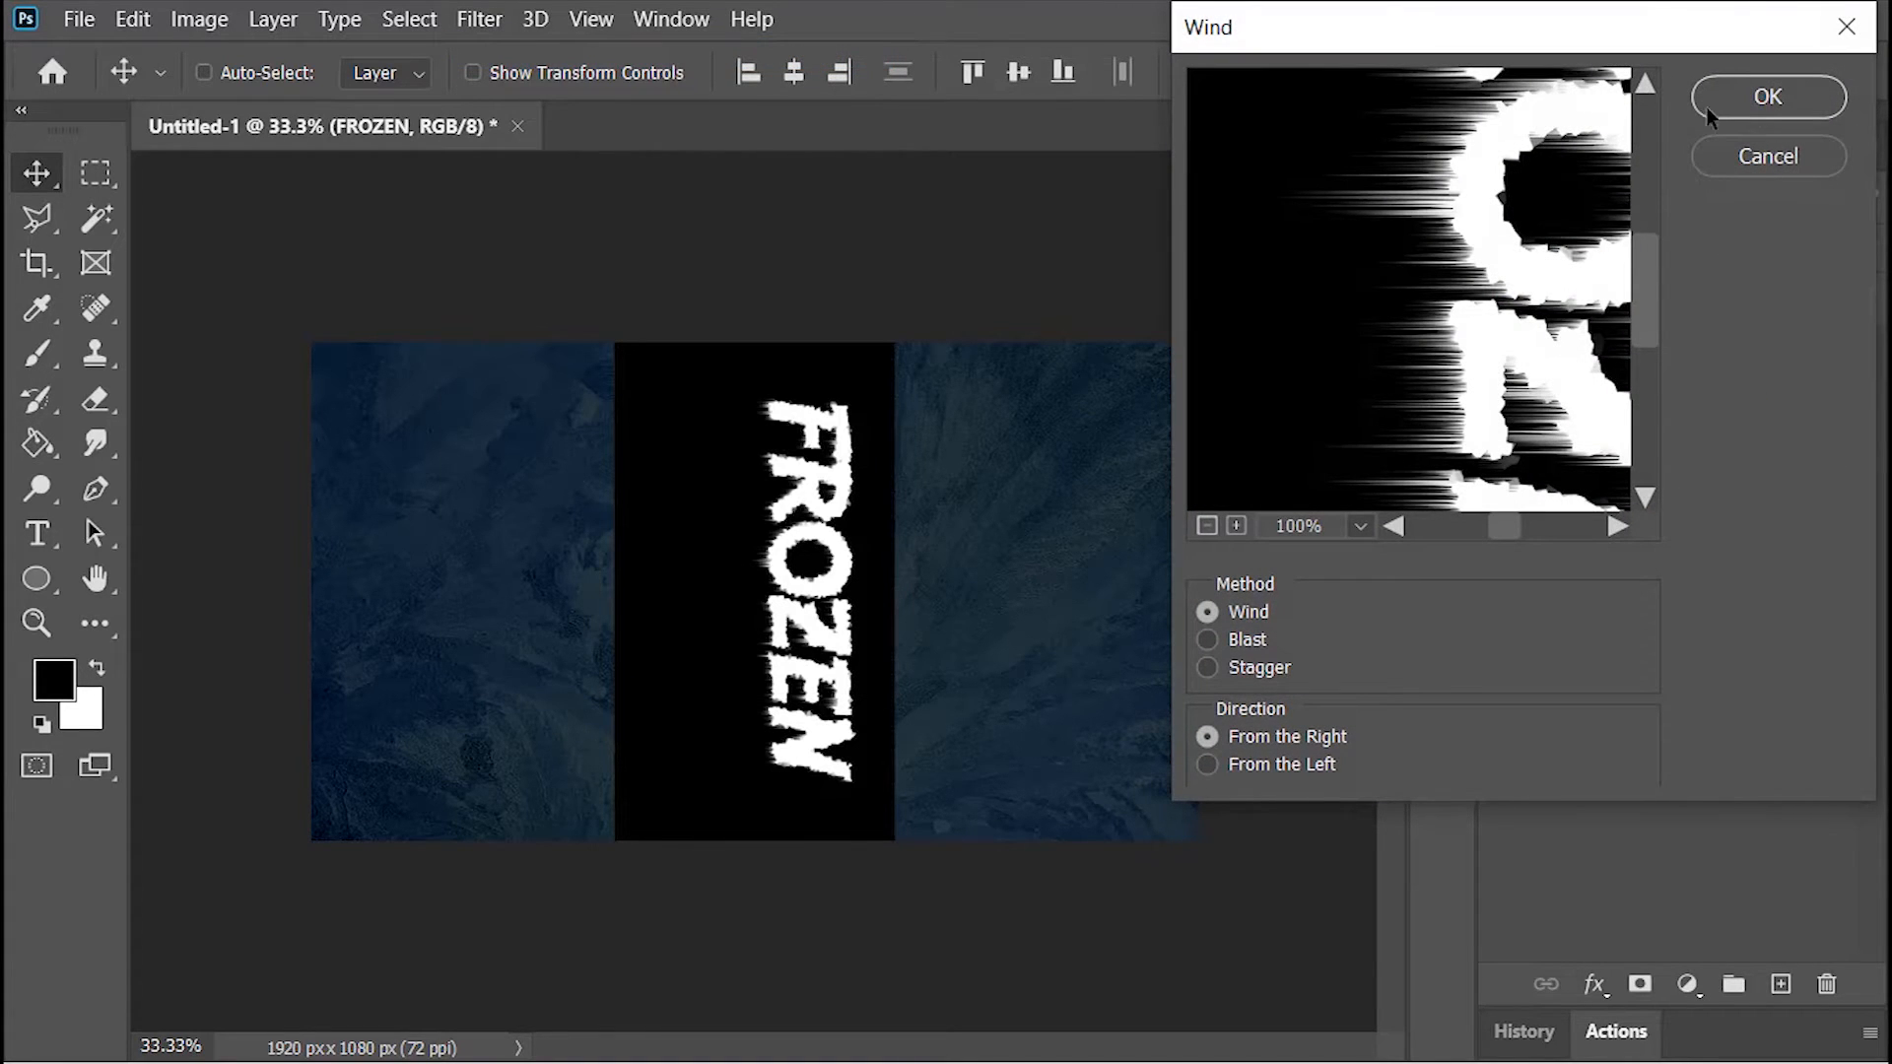
{"action": "left_click", "coordinate": [1760, 109]}
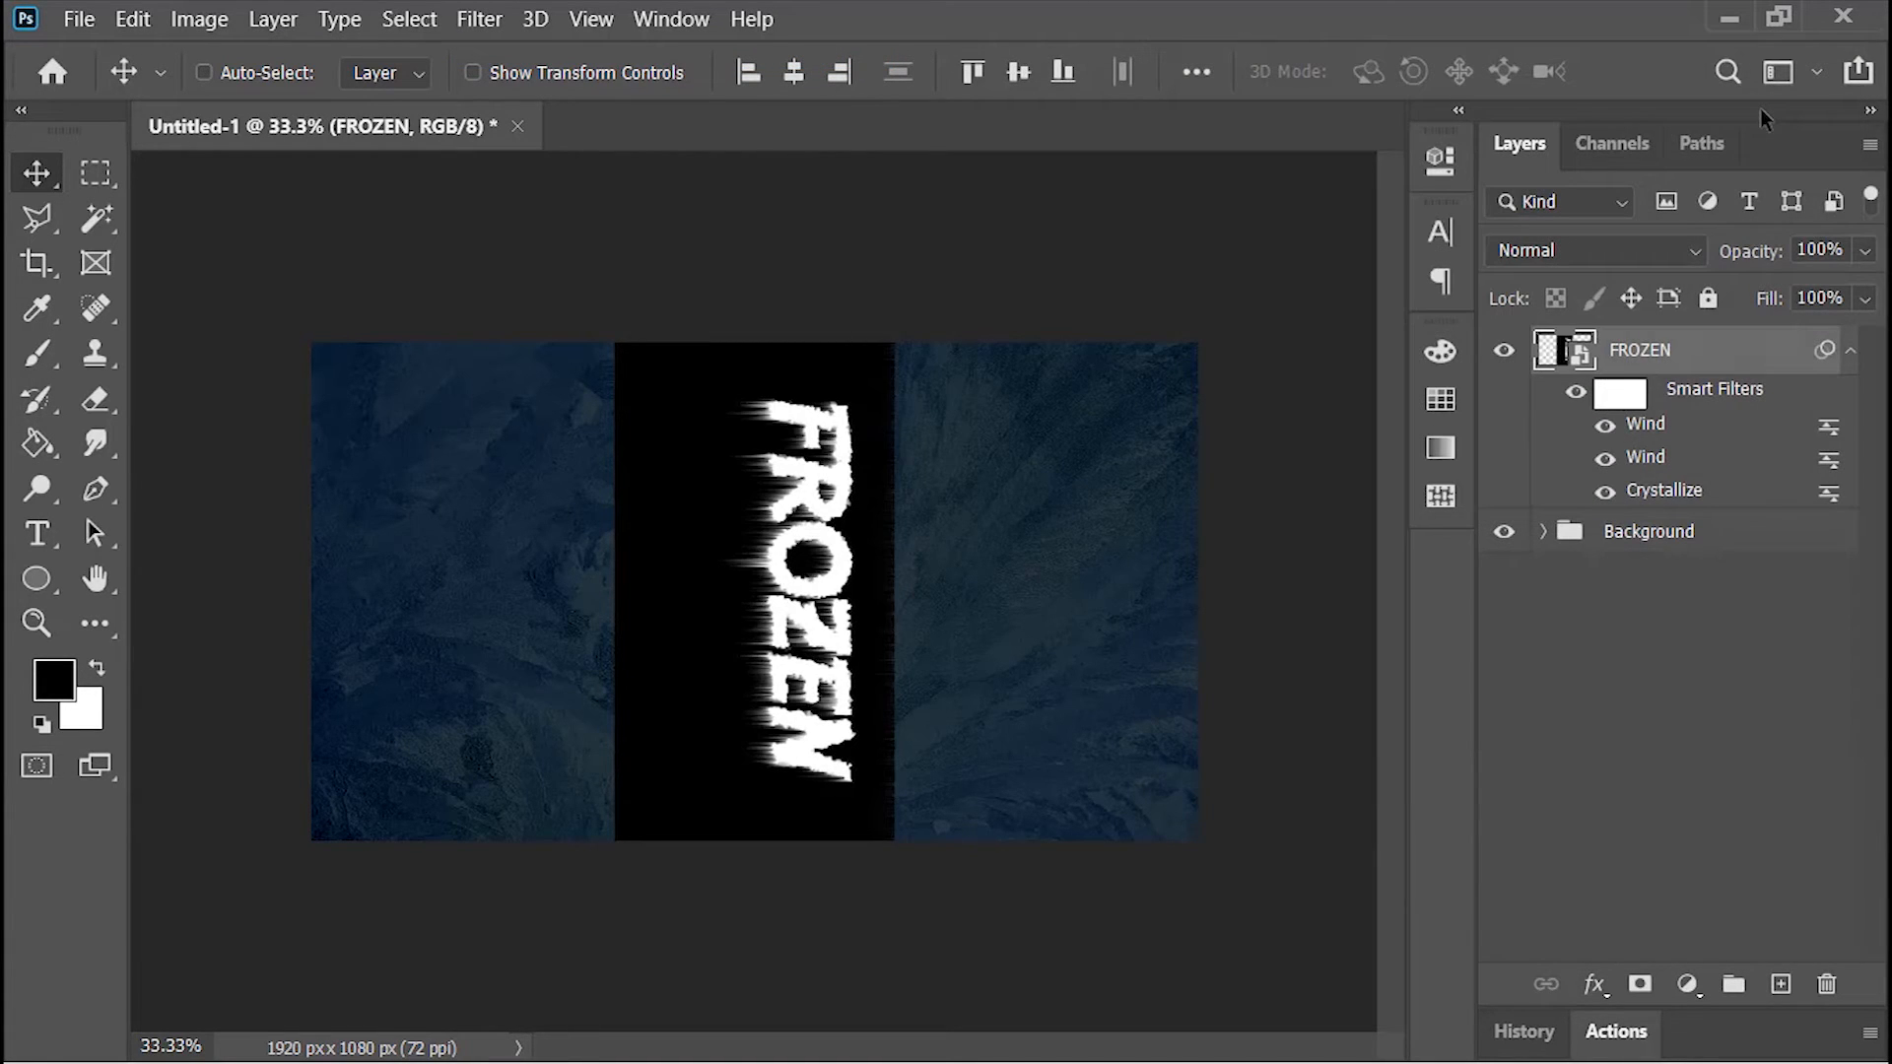
{"action": "left_click", "coordinate": [480, 18]}
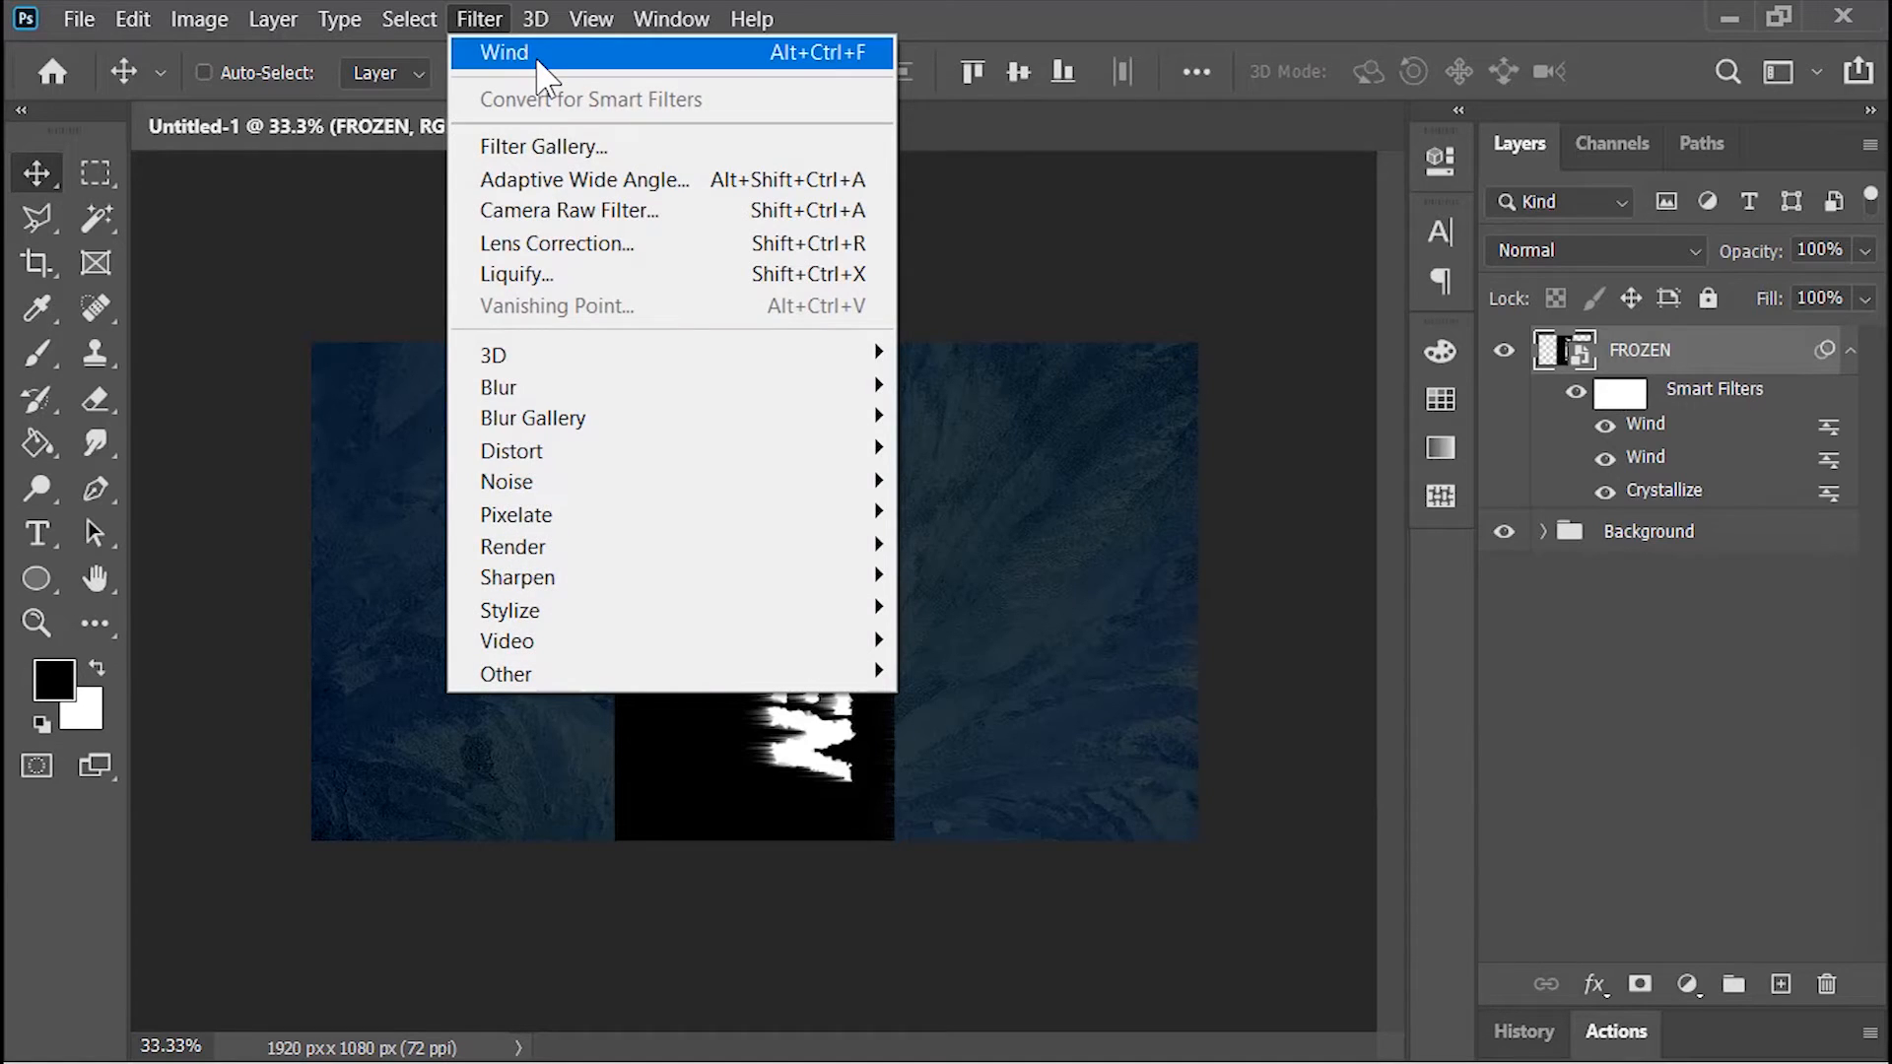
{"action": "left_click", "coordinate": [538, 58]}
{"action": "left_click", "coordinate": [1792, 103]}
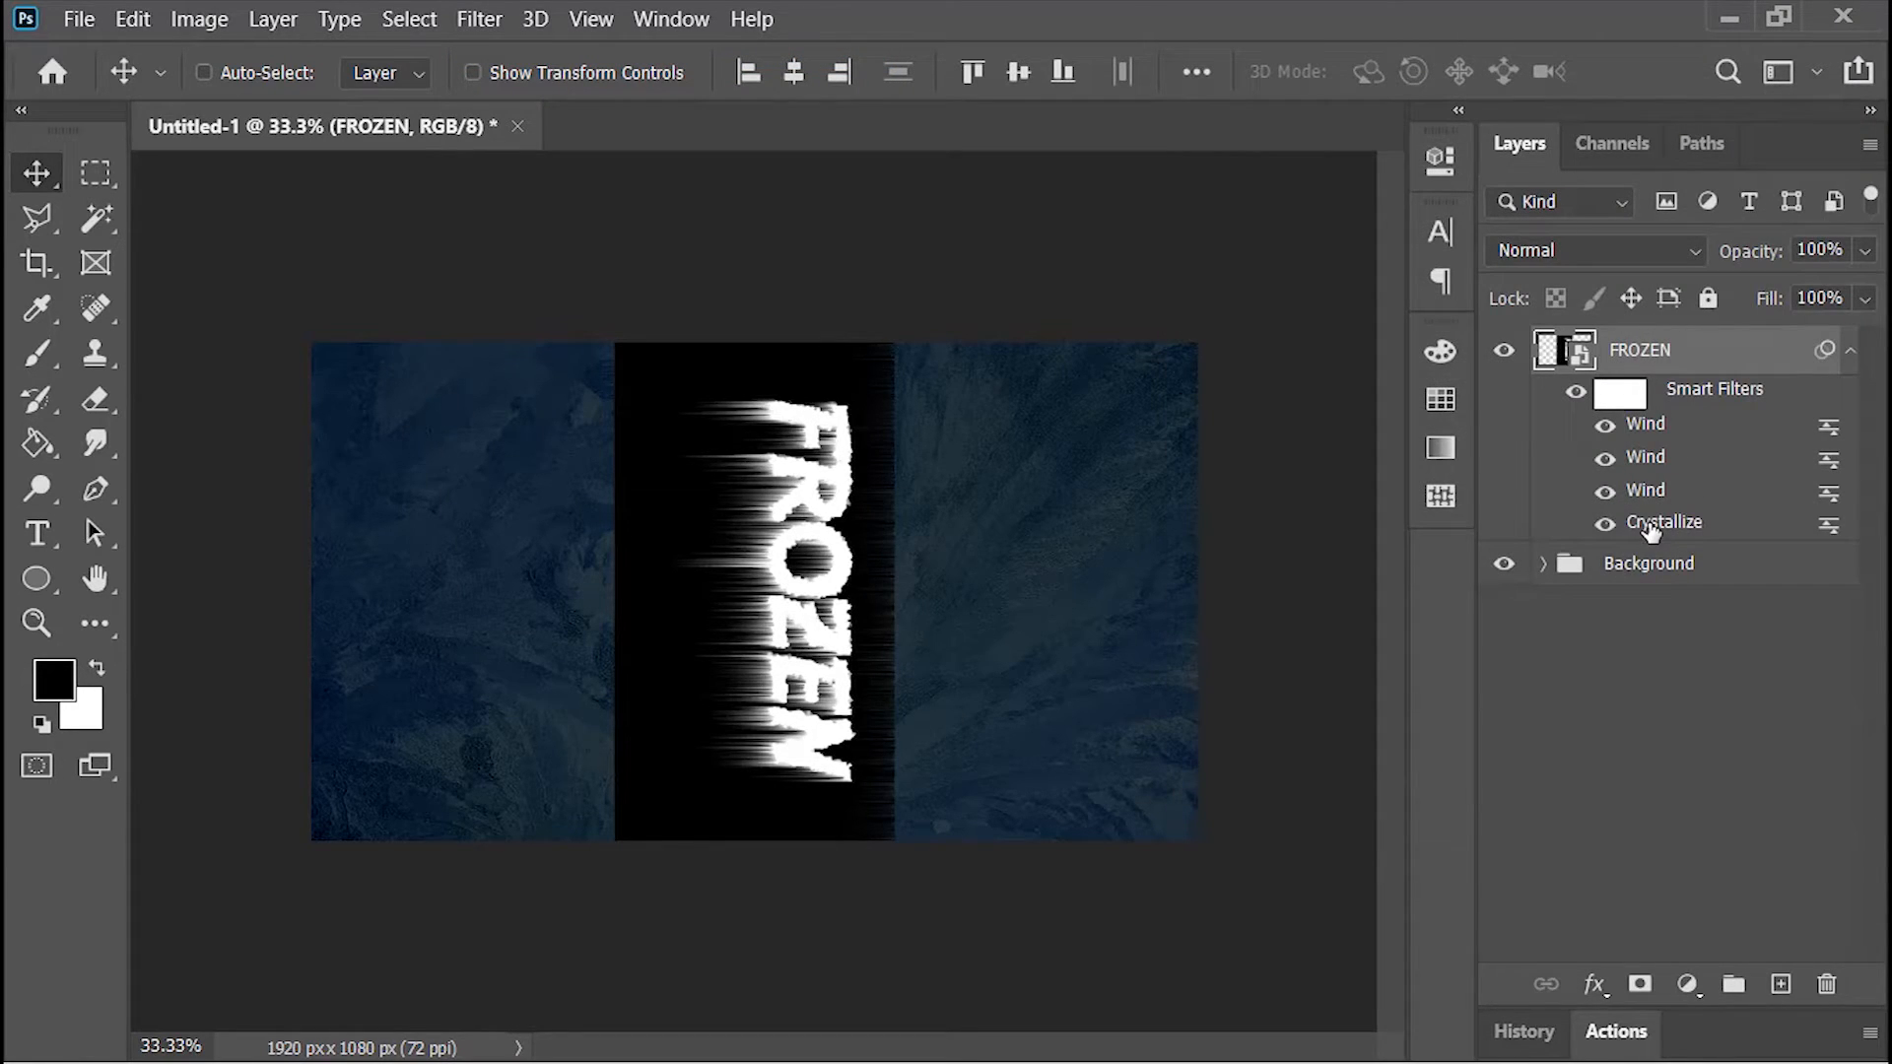
Step: Add a second Crystallize filter to the FROZEN layer with a cell size of 3
{"action": "left_click", "coordinate": [479, 19]}
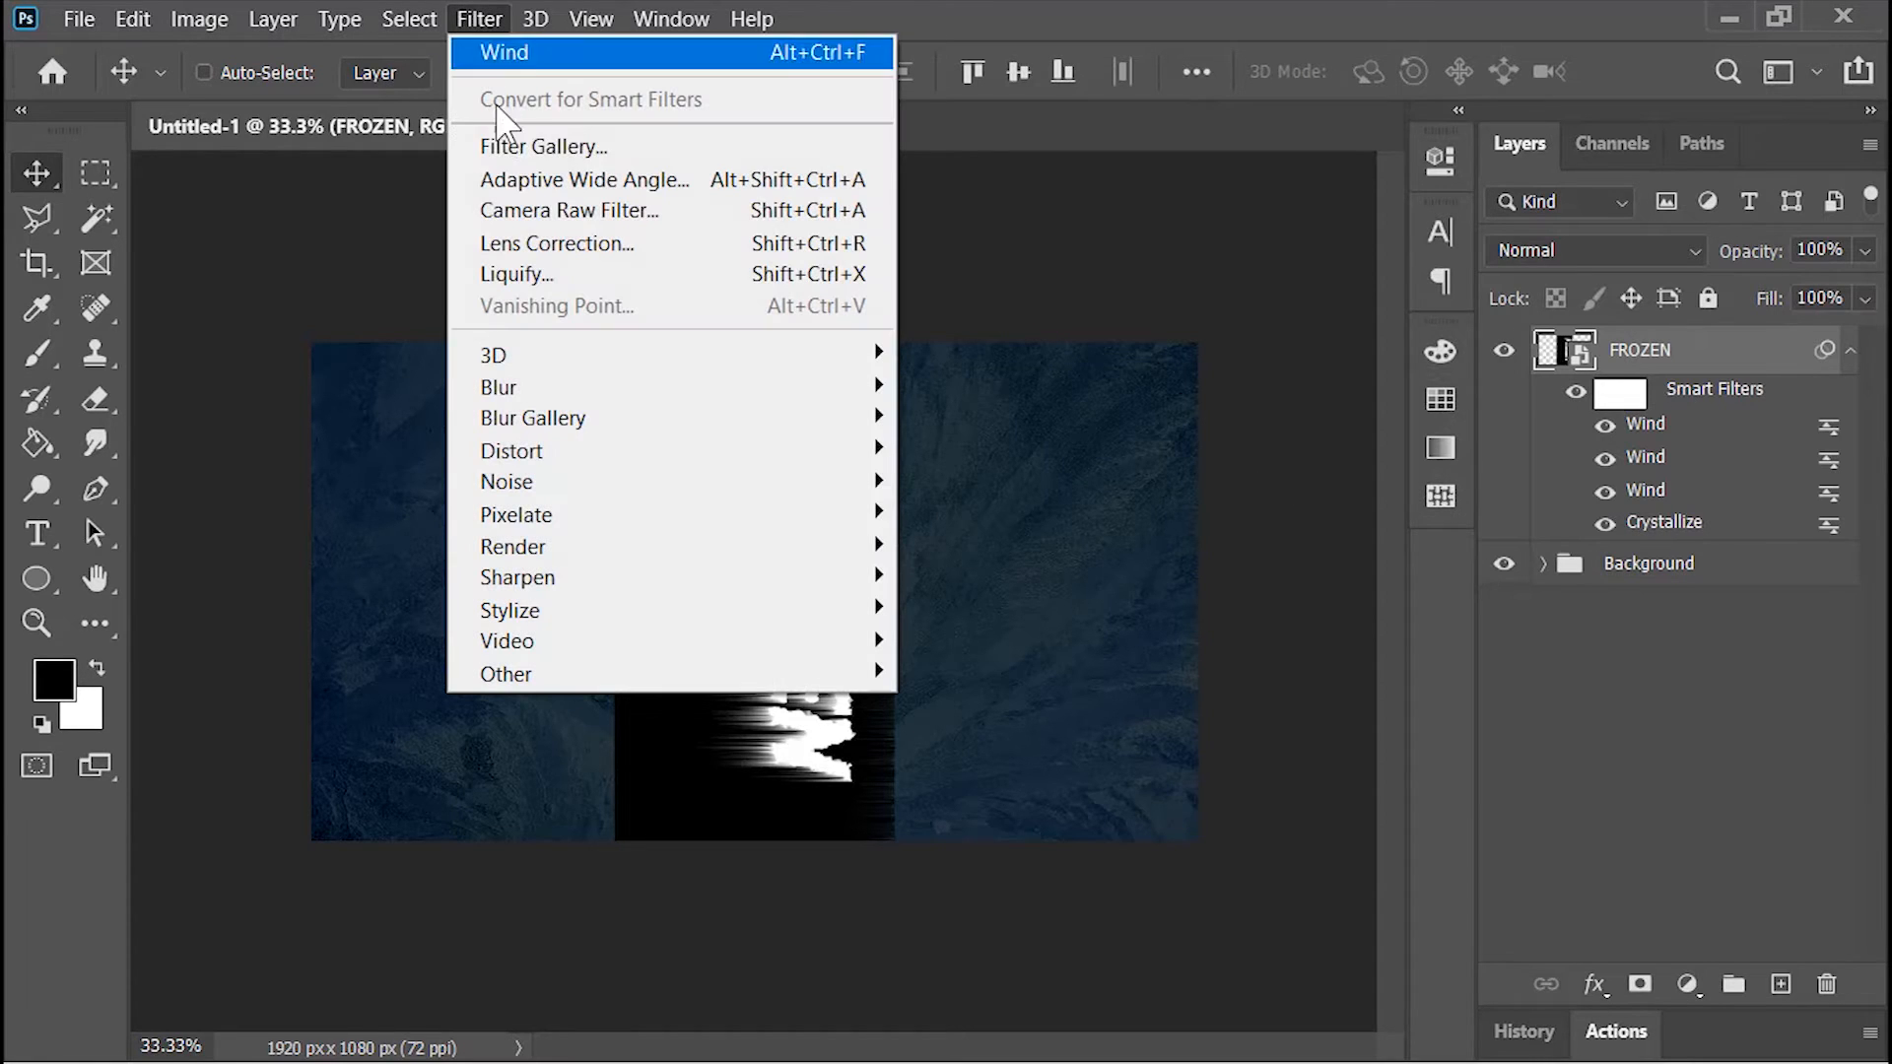
{"action": "mouse_move", "coordinate": [549, 515]}
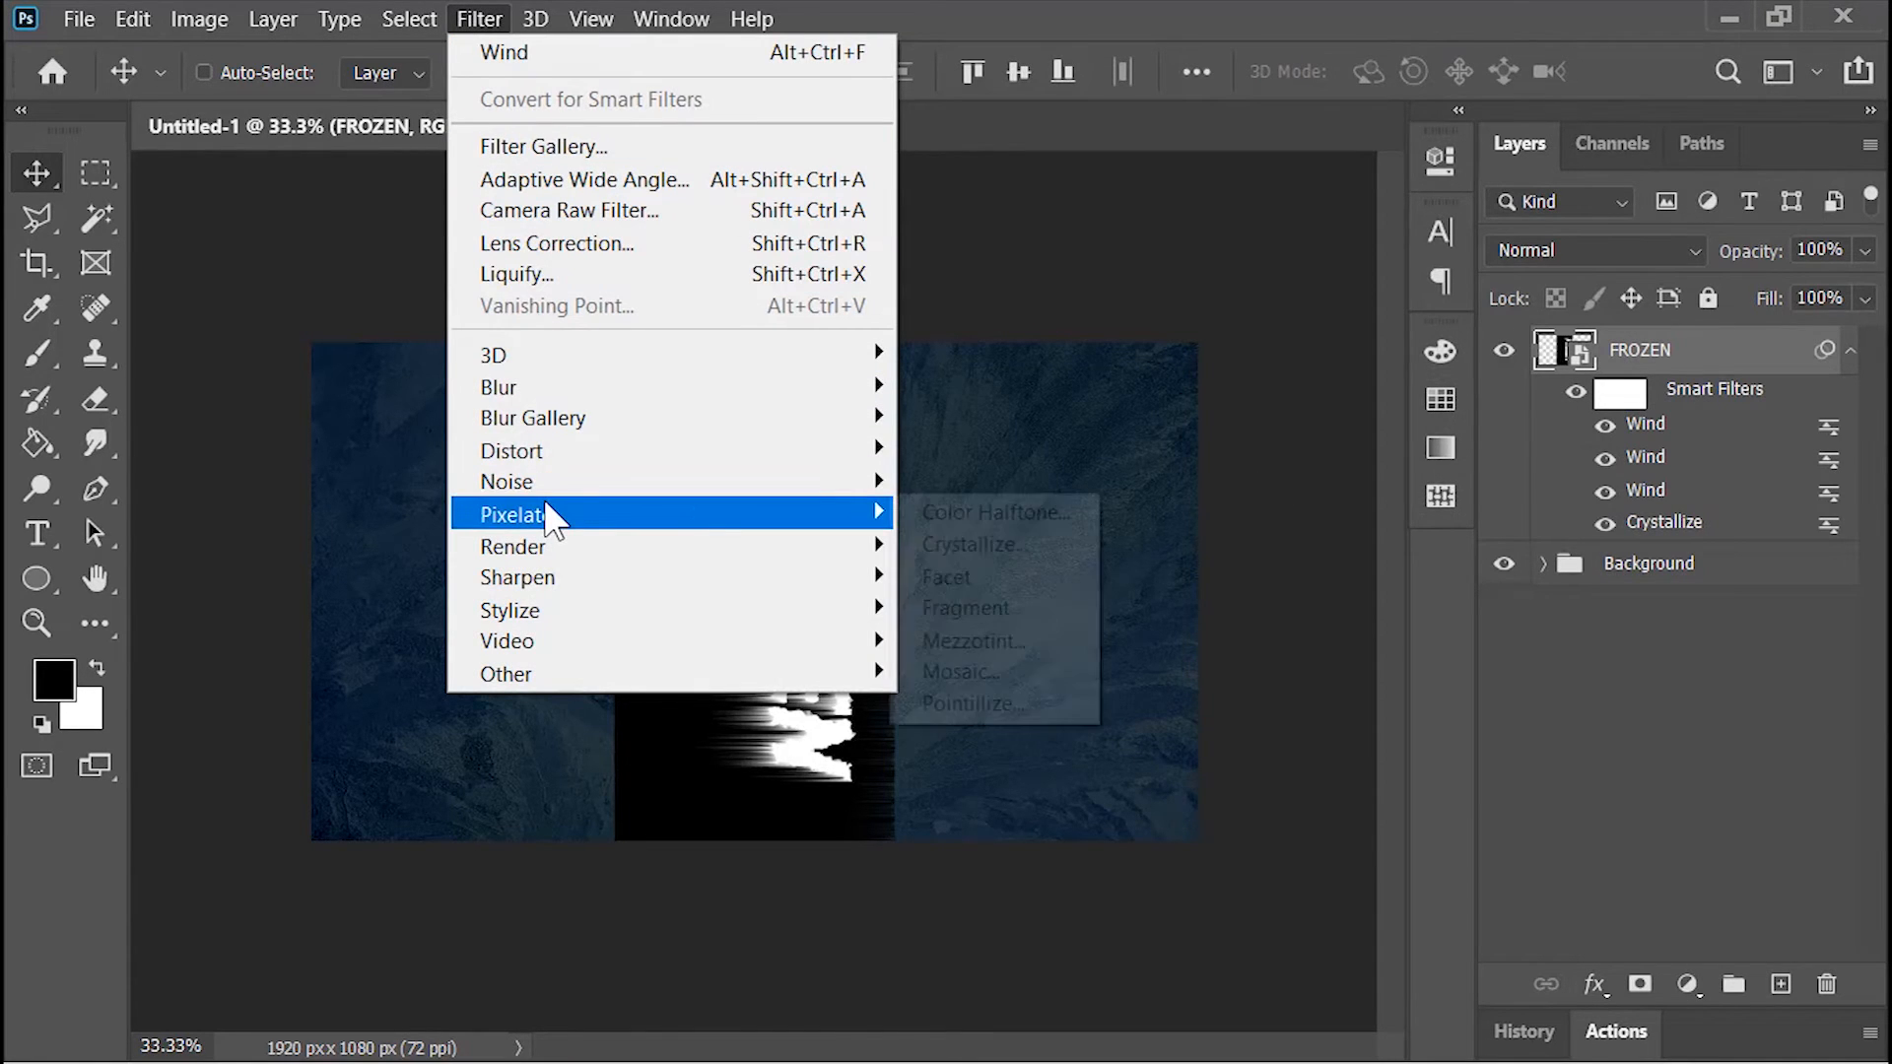
{"action": "left_click", "coordinate": [1011, 549]}
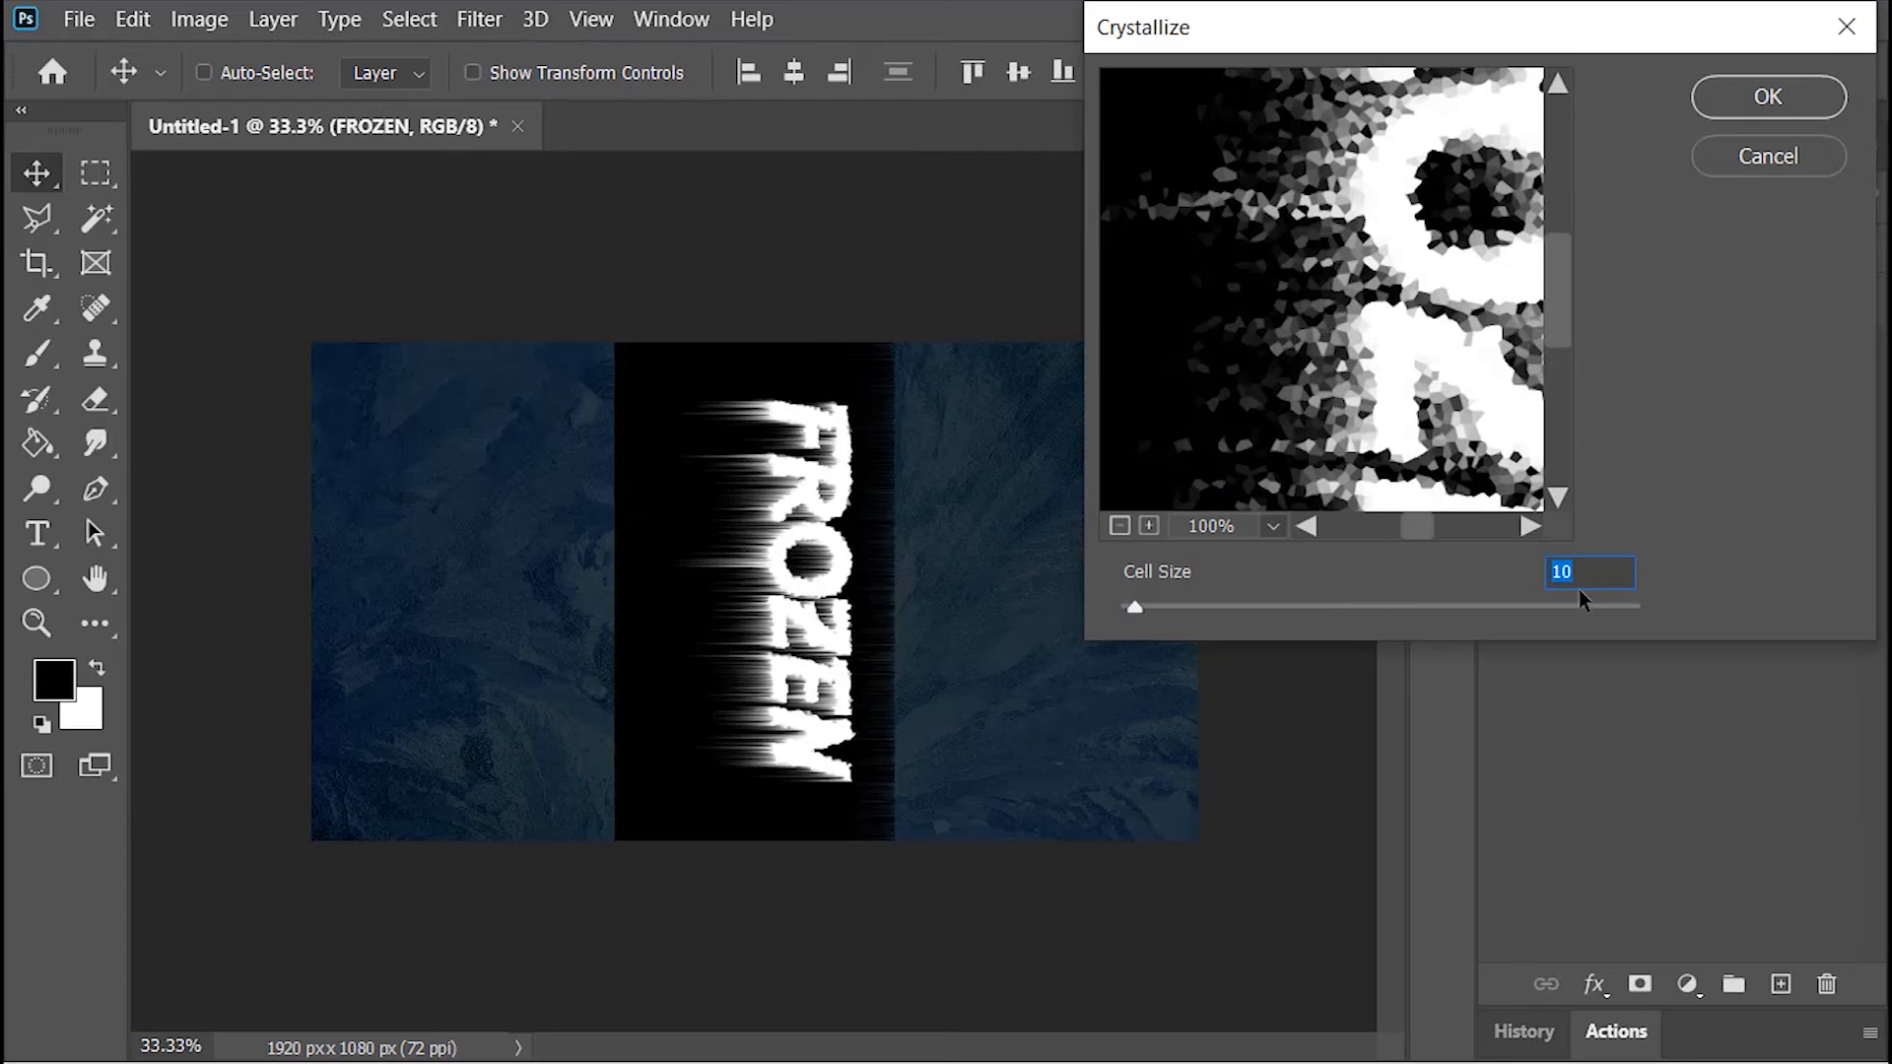
{"action": "type", "text": "3"}
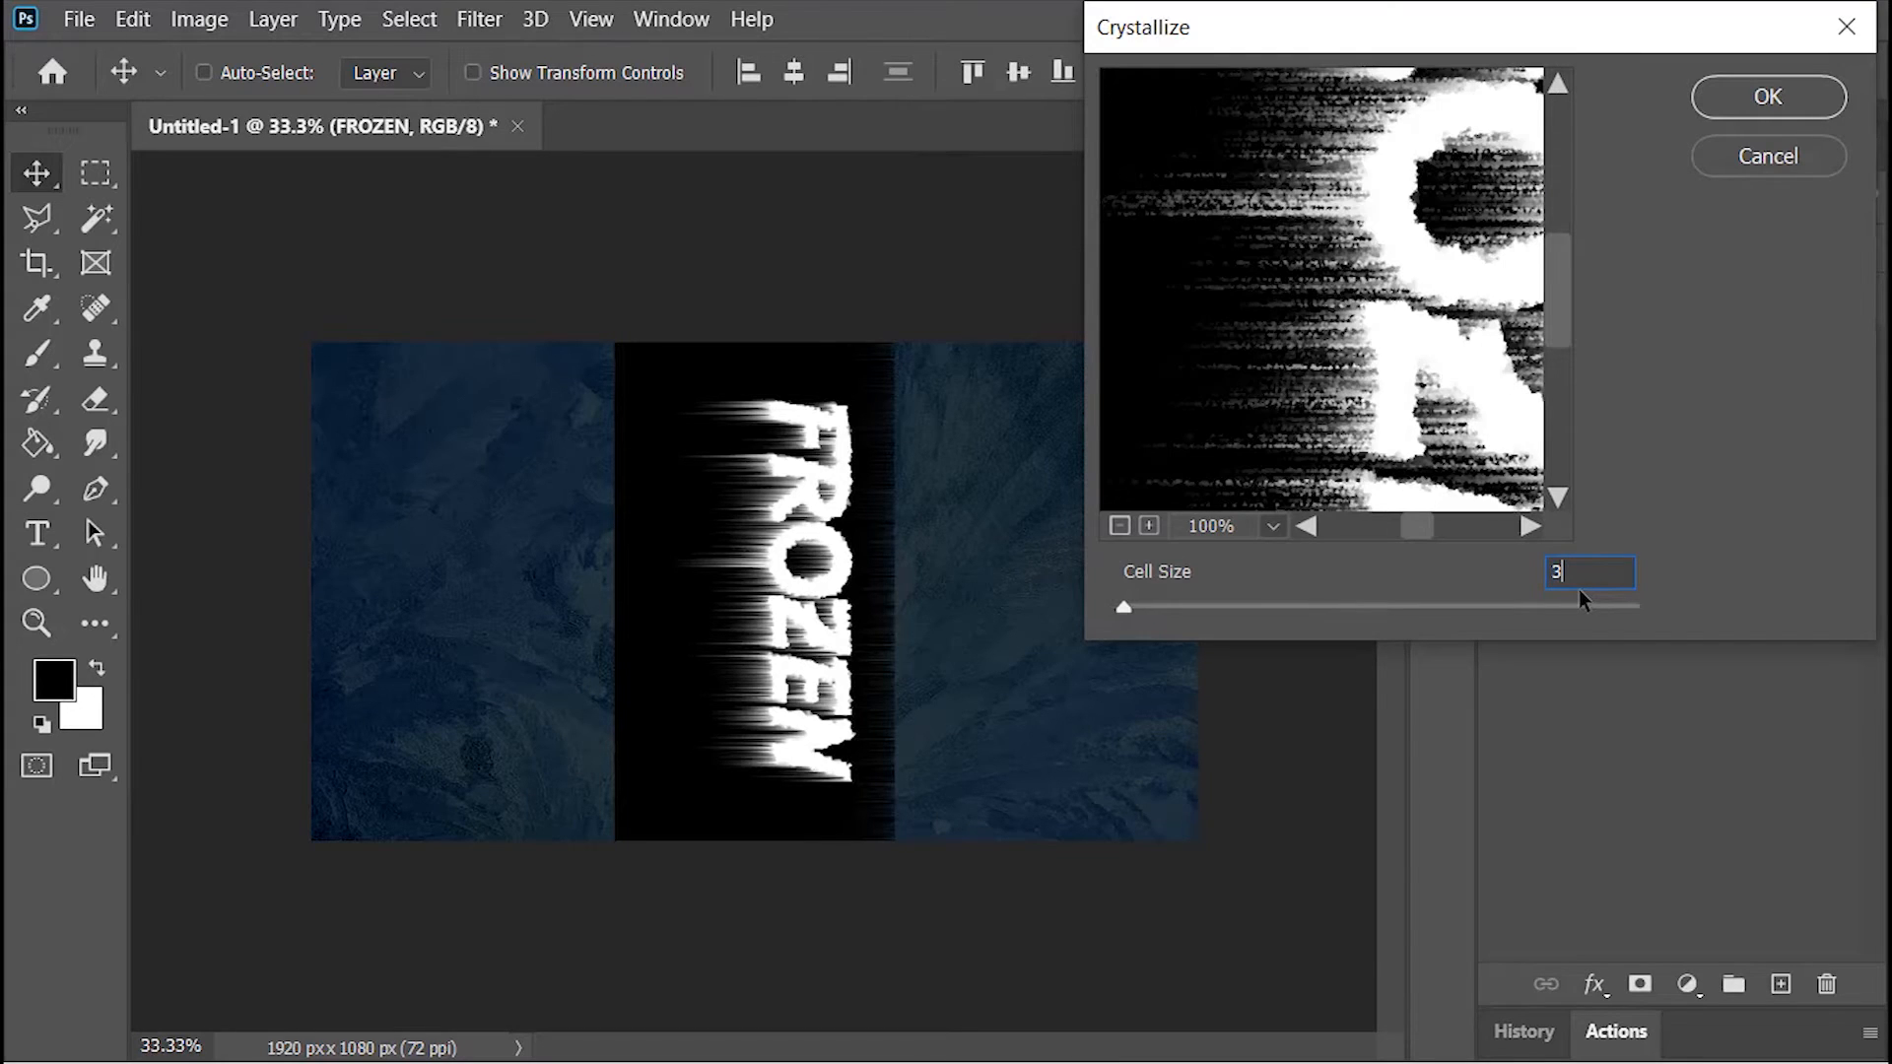
{"action": "left_click", "coordinate": [1767, 96]}
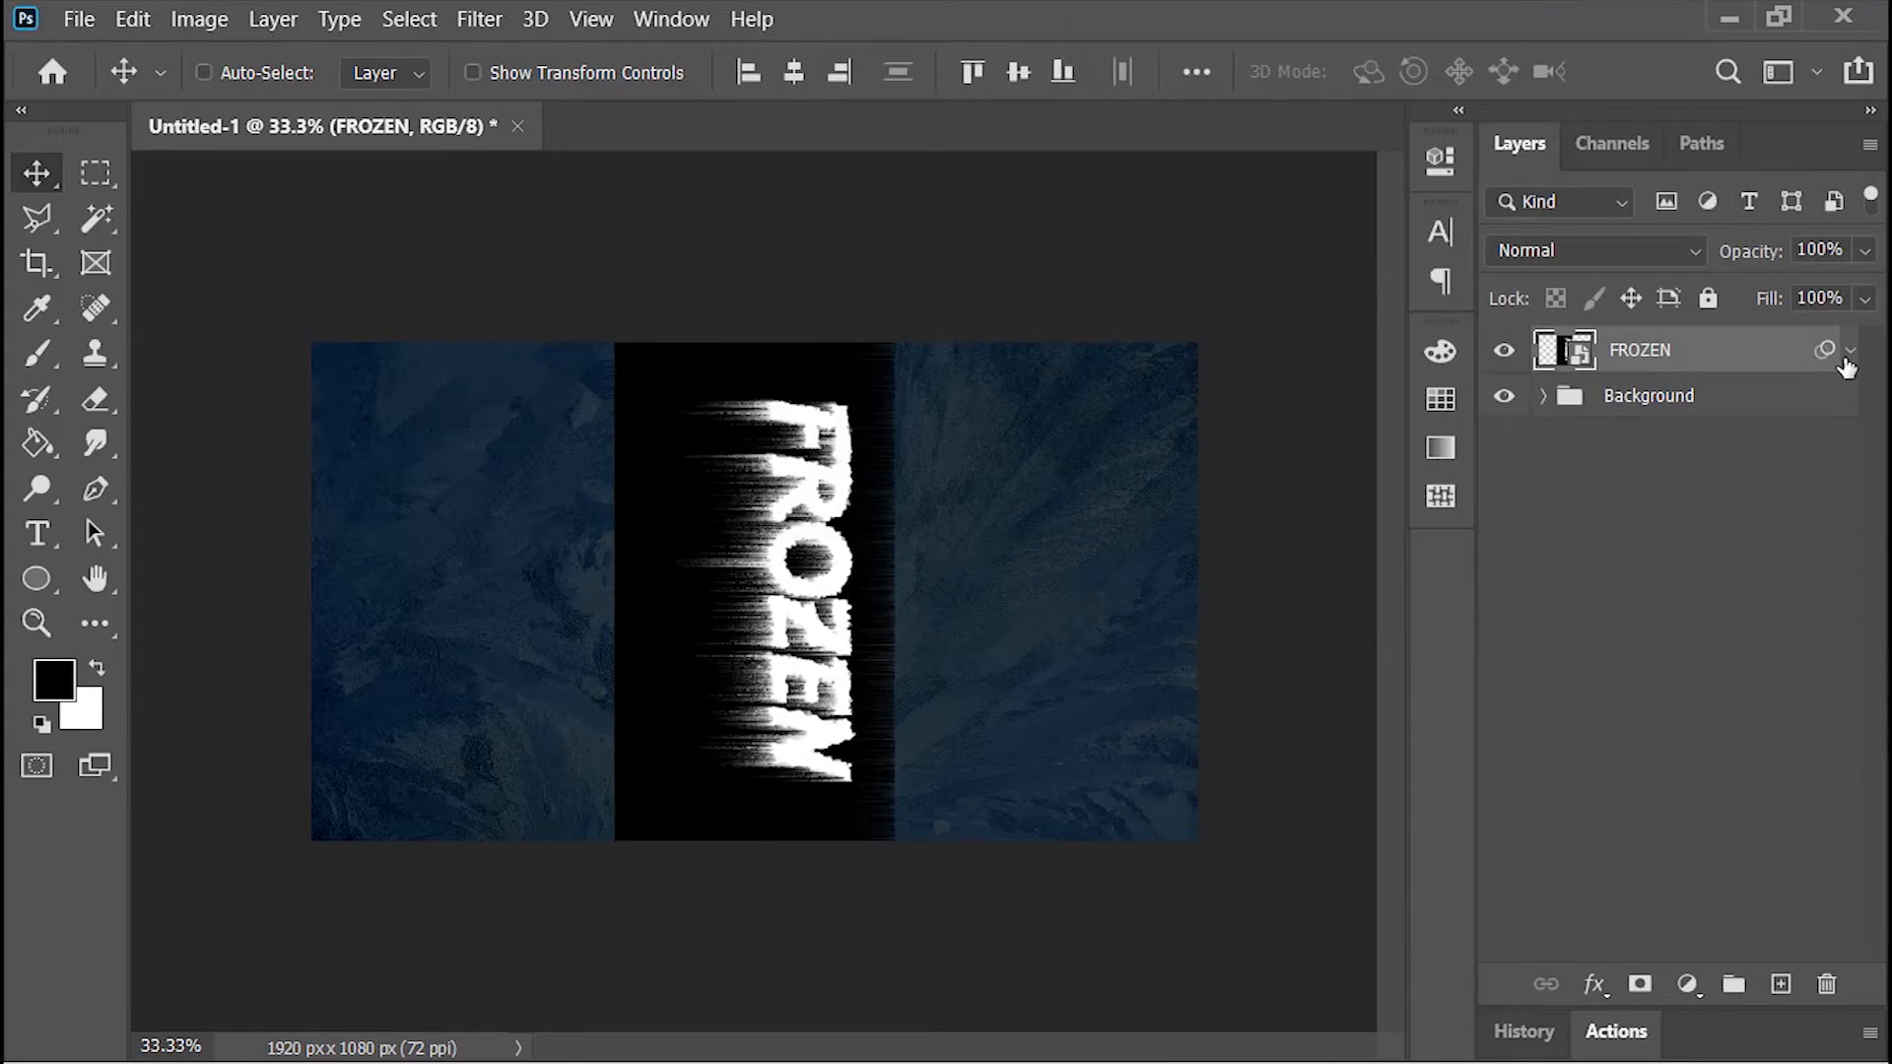
Step: Hide the FROZEN layer's black background by splitting the Blend If black point for This Layer to 0 / 255
{"action": "right_click", "coordinate": [1571, 354]}
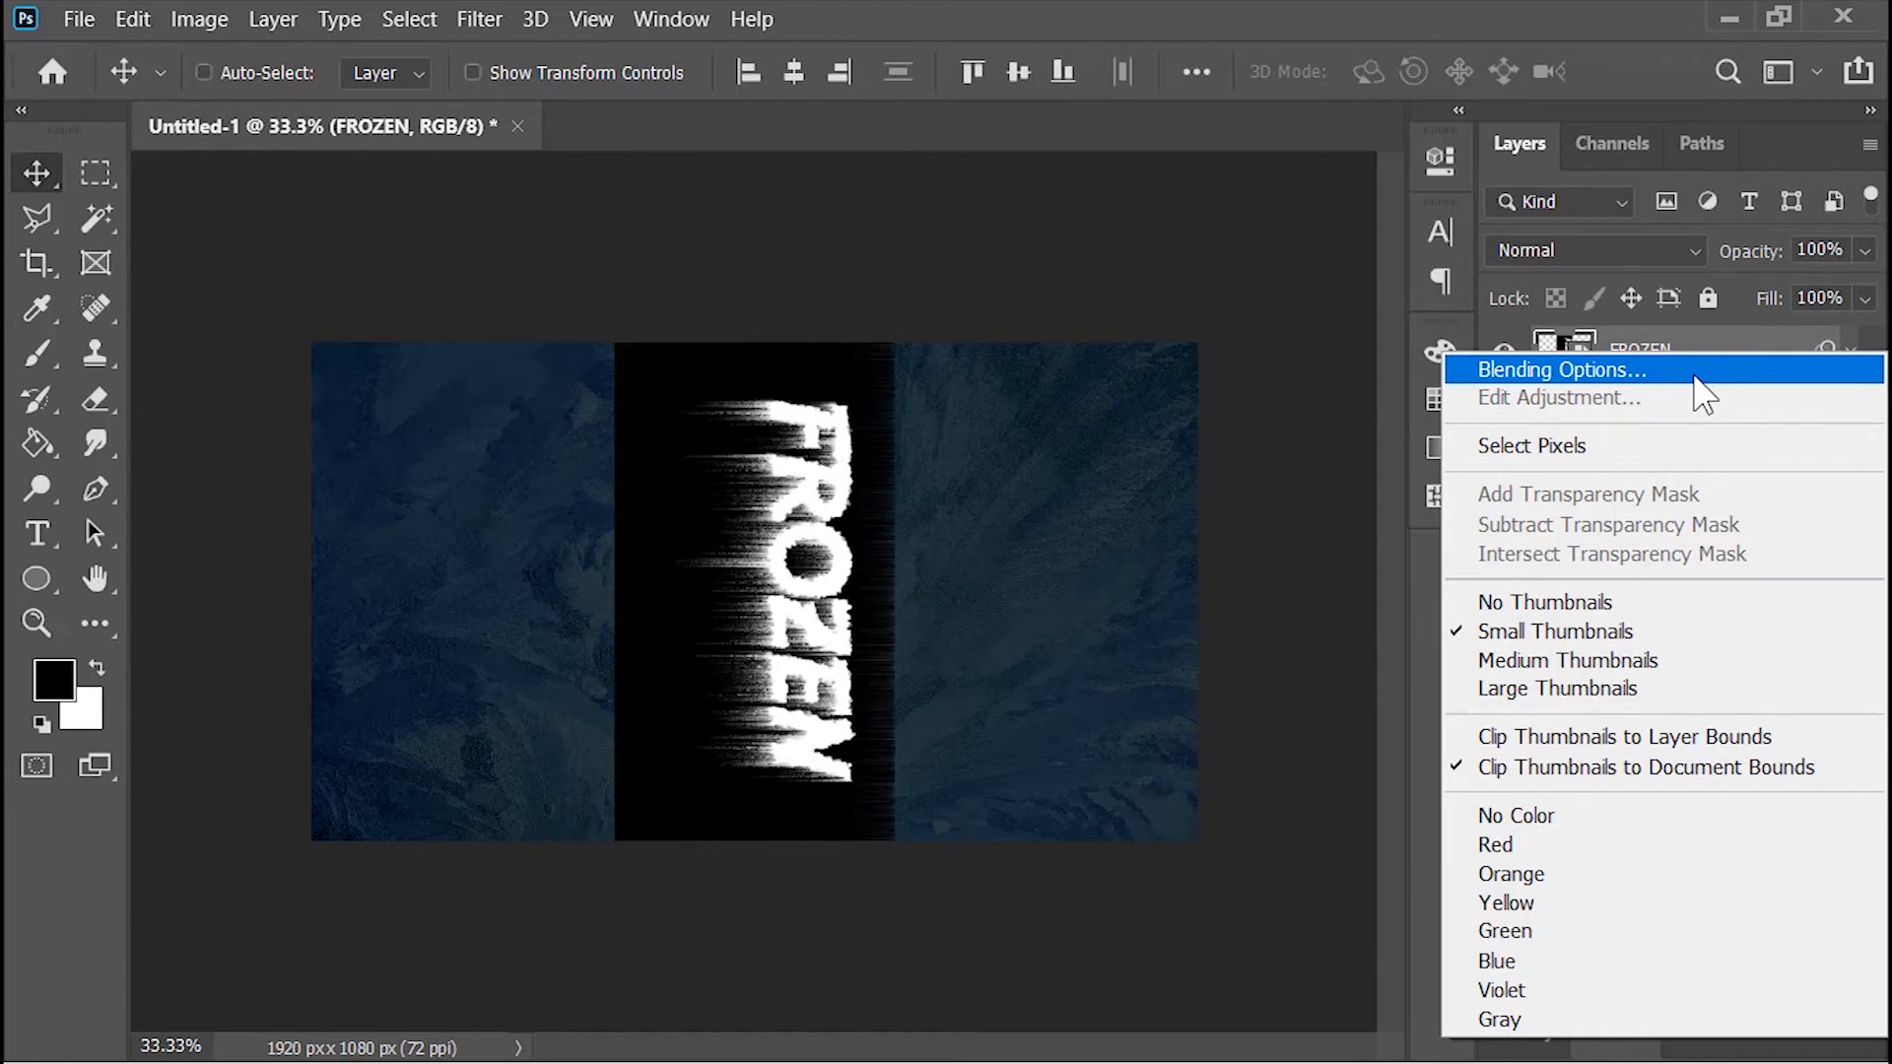
{"action": "left_click", "coordinate": [1695, 377]}
{"action": "key", "text": "ctrl+plus"}
{"action": "key", "text": "ctrl+plus"}
{"action": "key", "text": "ctrl+plus"}
{"action": "left_click_drag", "start_coordinate": [1442, 37], "coordinate": [1801, 43]}
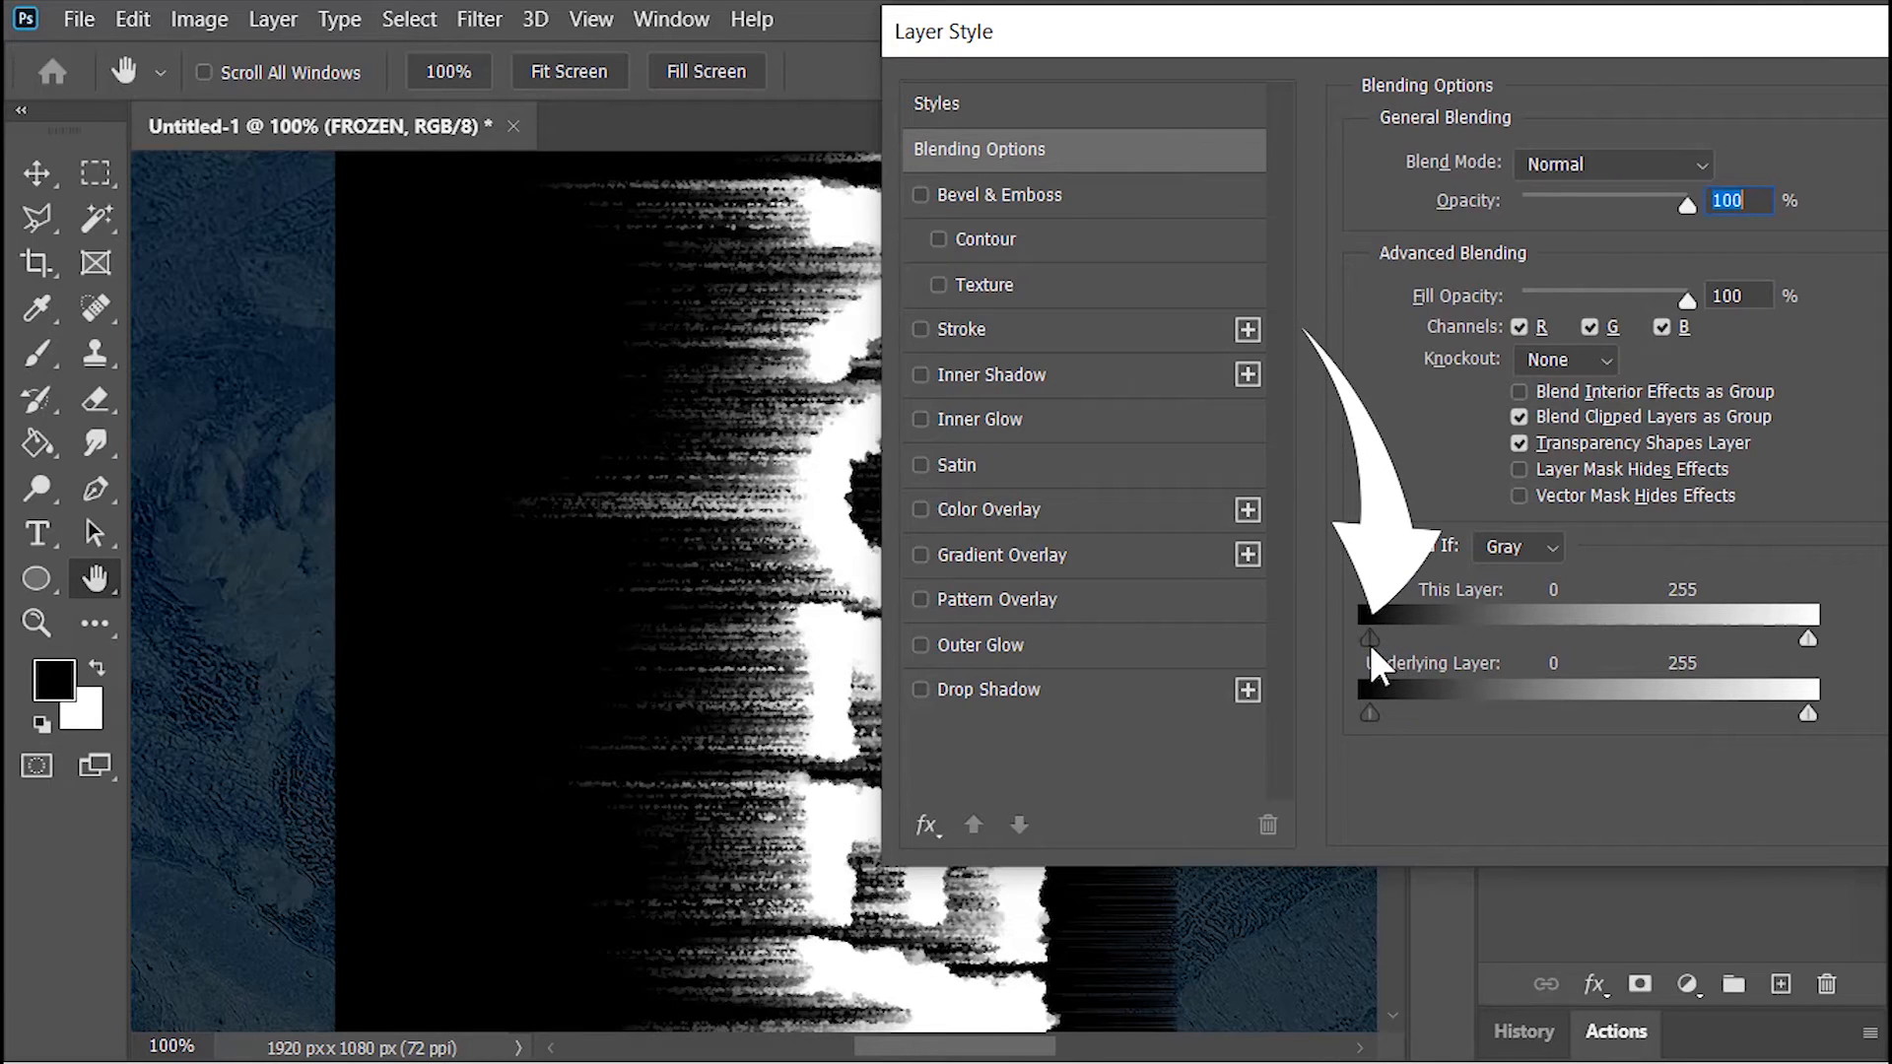
{"action": "left_click_drag", "start_coordinate": [1370, 638], "coordinate": [1839, 635]}
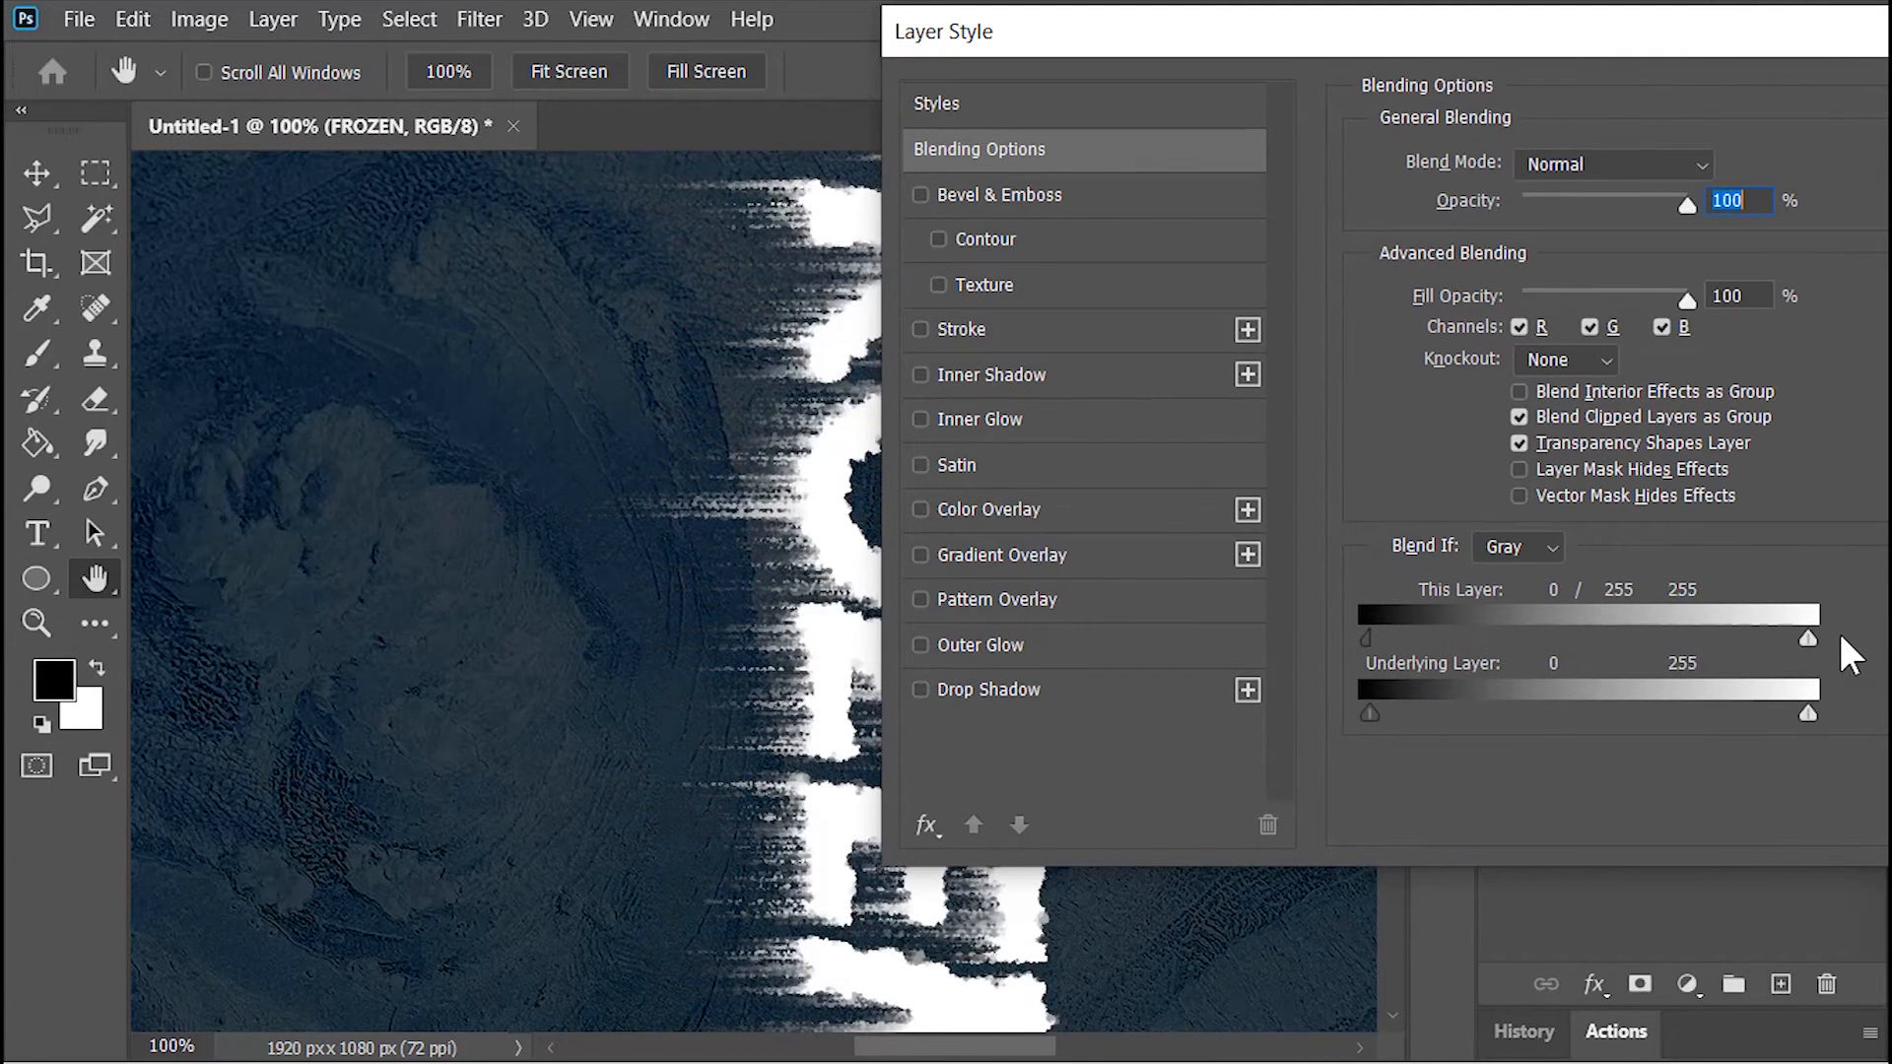
{"action": "left_click_drag", "start_coordinate": [1576, 56], "coordinate": [1281, 115]}
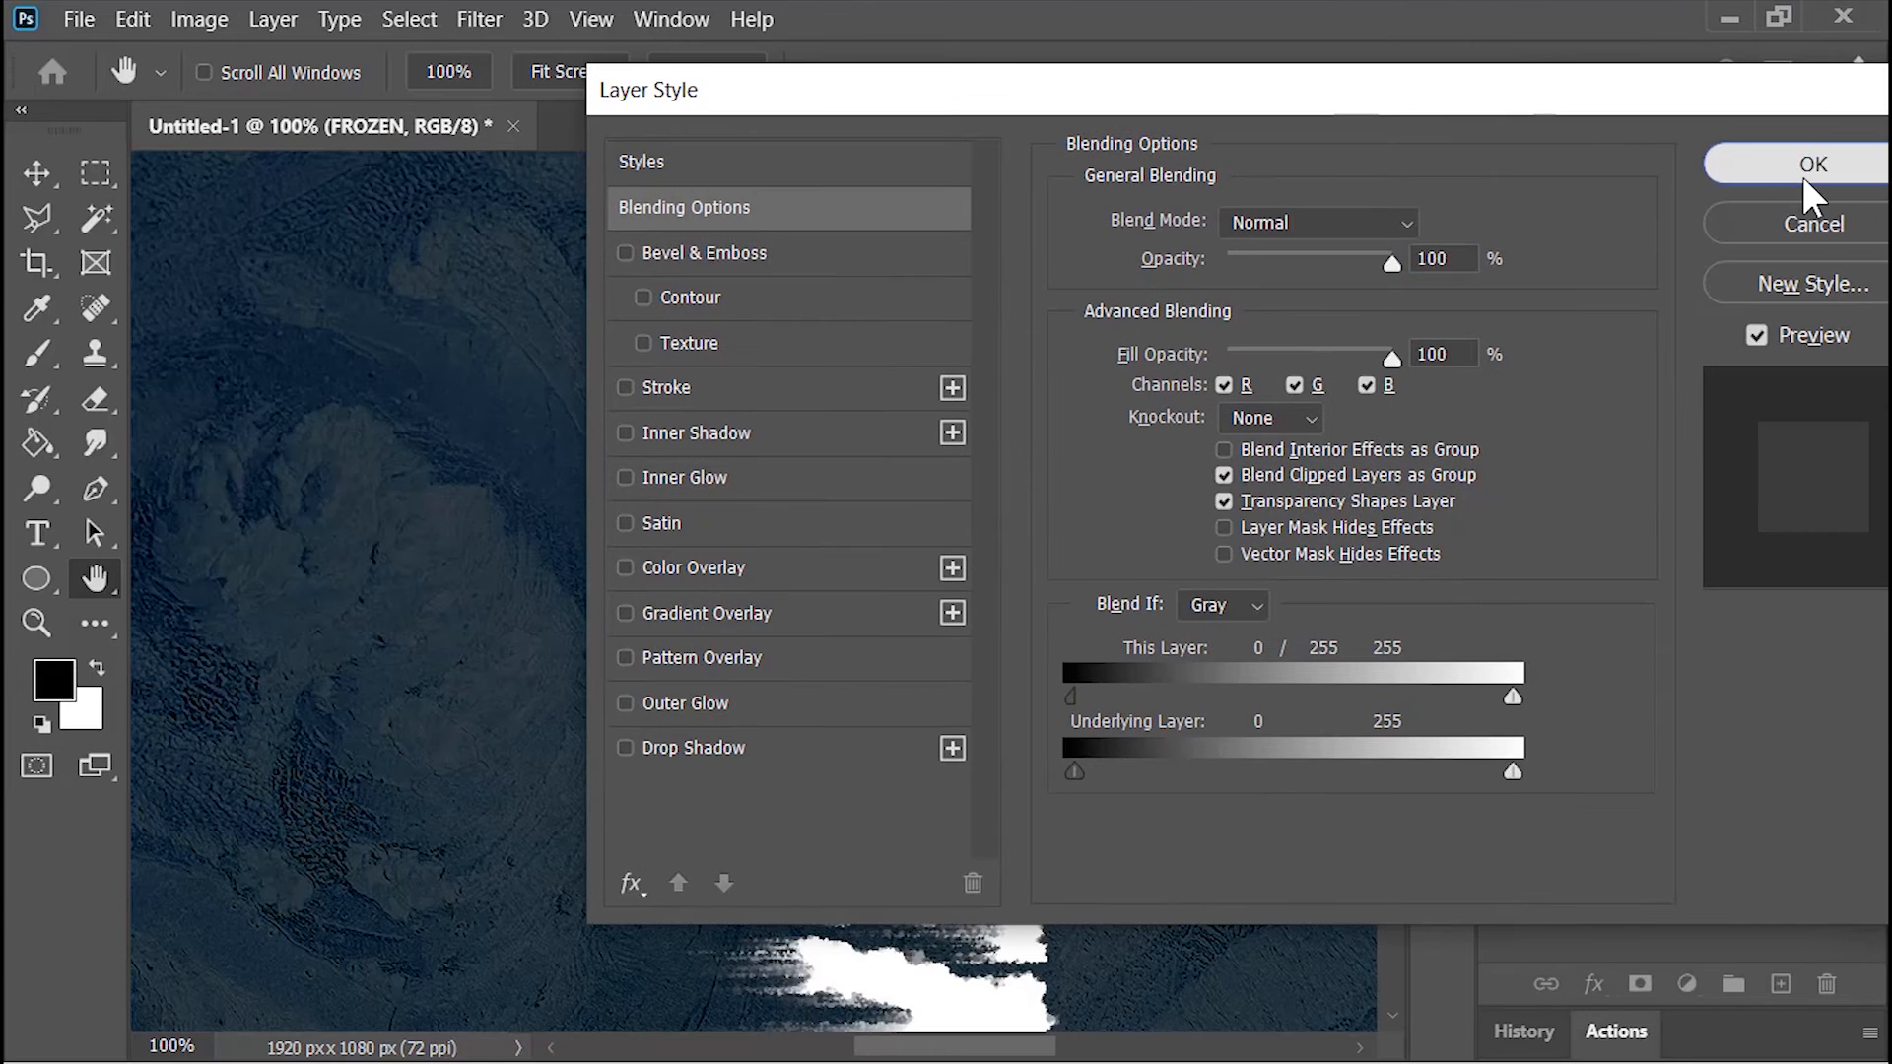
{"action": "left_click", "coordinate": [1804, 167]}
Step: Convert the filtered and blended FROZEN layer into a new smart object
{"action": "key", "text": "ctrl+0"}
{"action": "left_click", "coordinate": [1848, 353]}
{"action": "right_click", "coordinate": [1703, 360]}
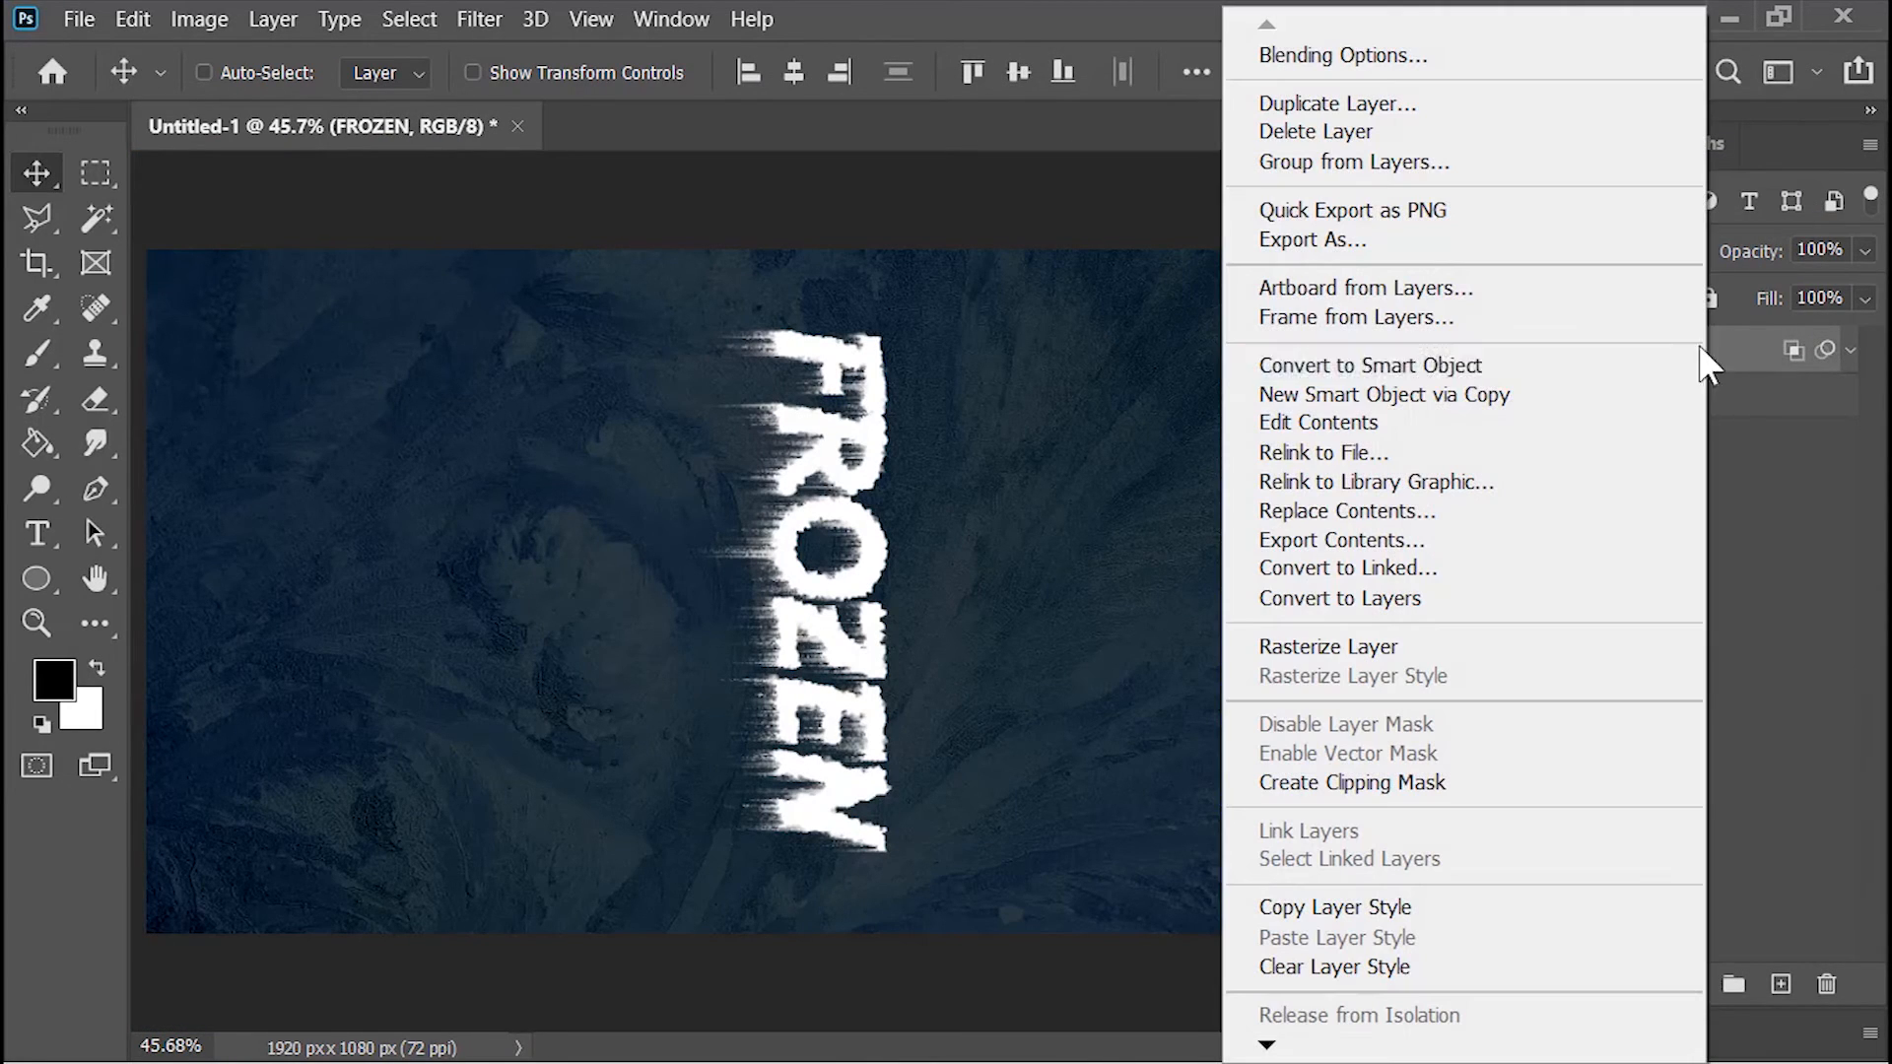
{"action": "left_click", "coordinate": [1400, 366]}
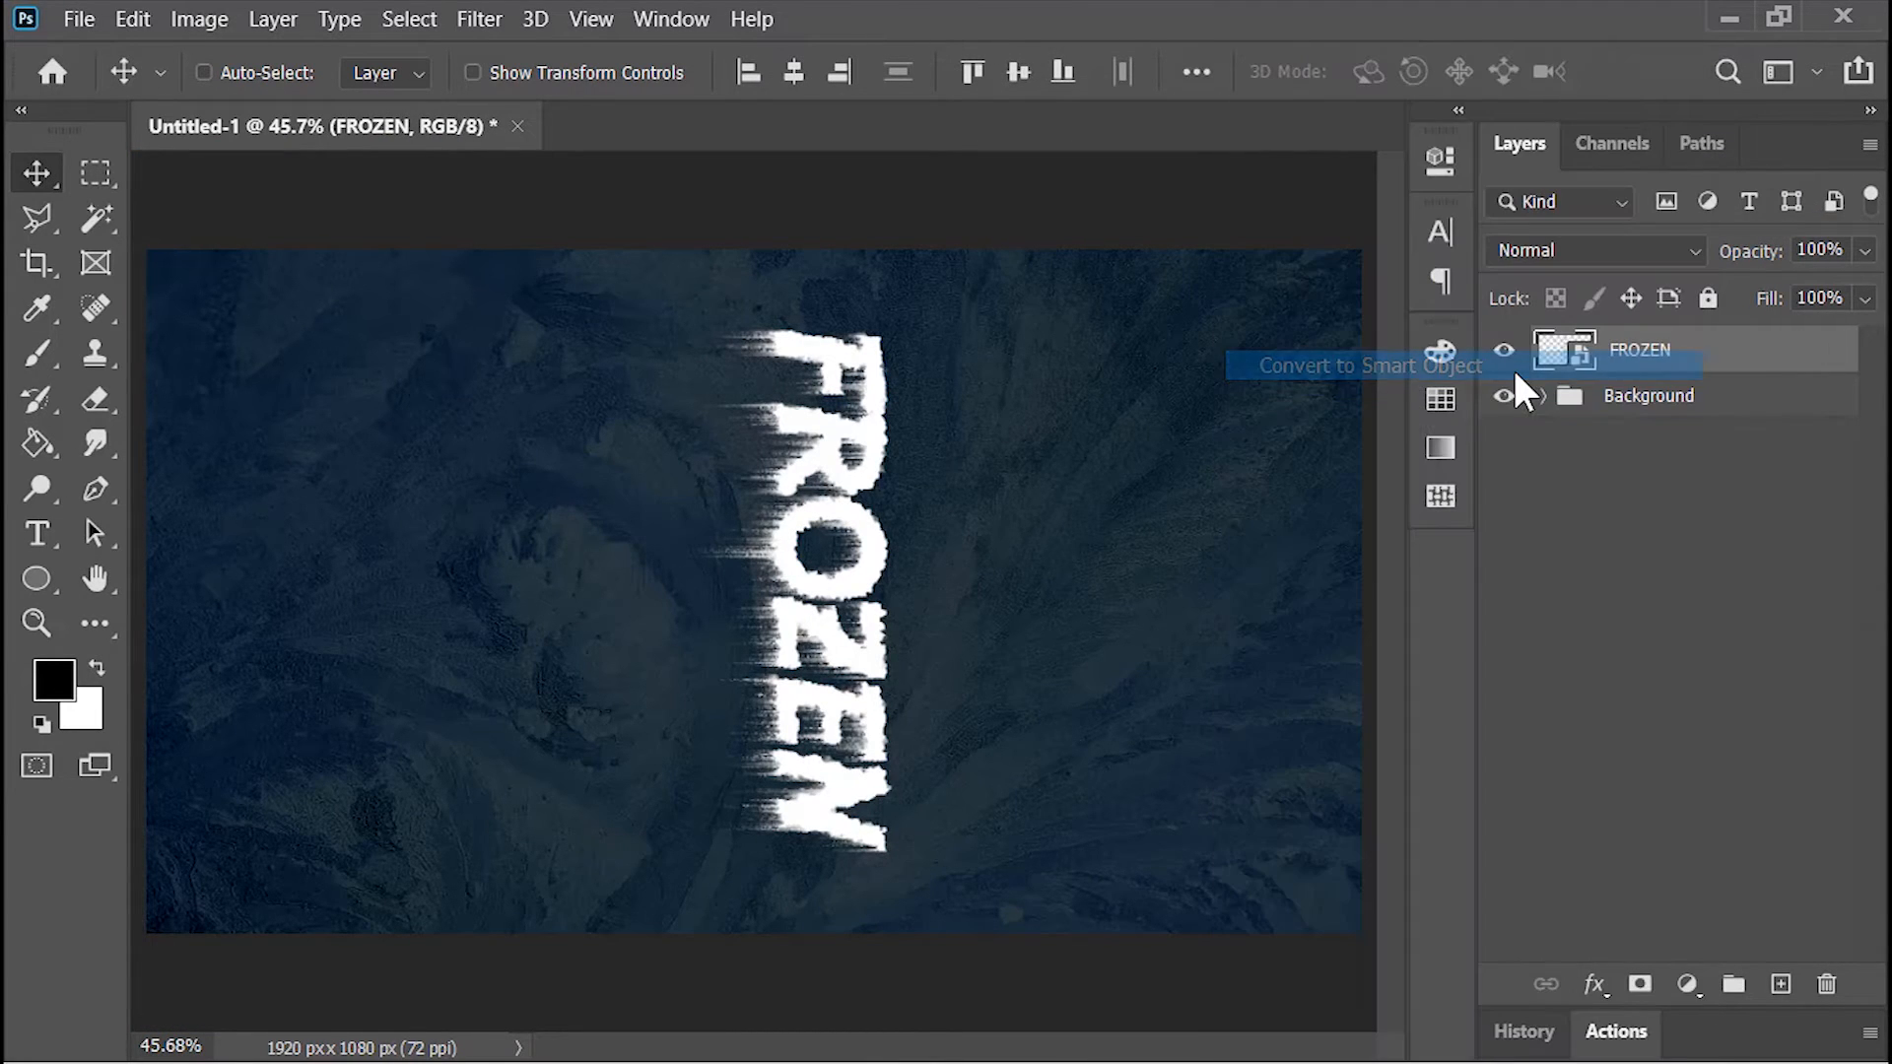
Step: Rotate the FROZEN layer by -90° so the text reads horizontally, enlarge it across the canvas, and adjust its vertical position
{"action": "key", "text": "ctrl+t"}
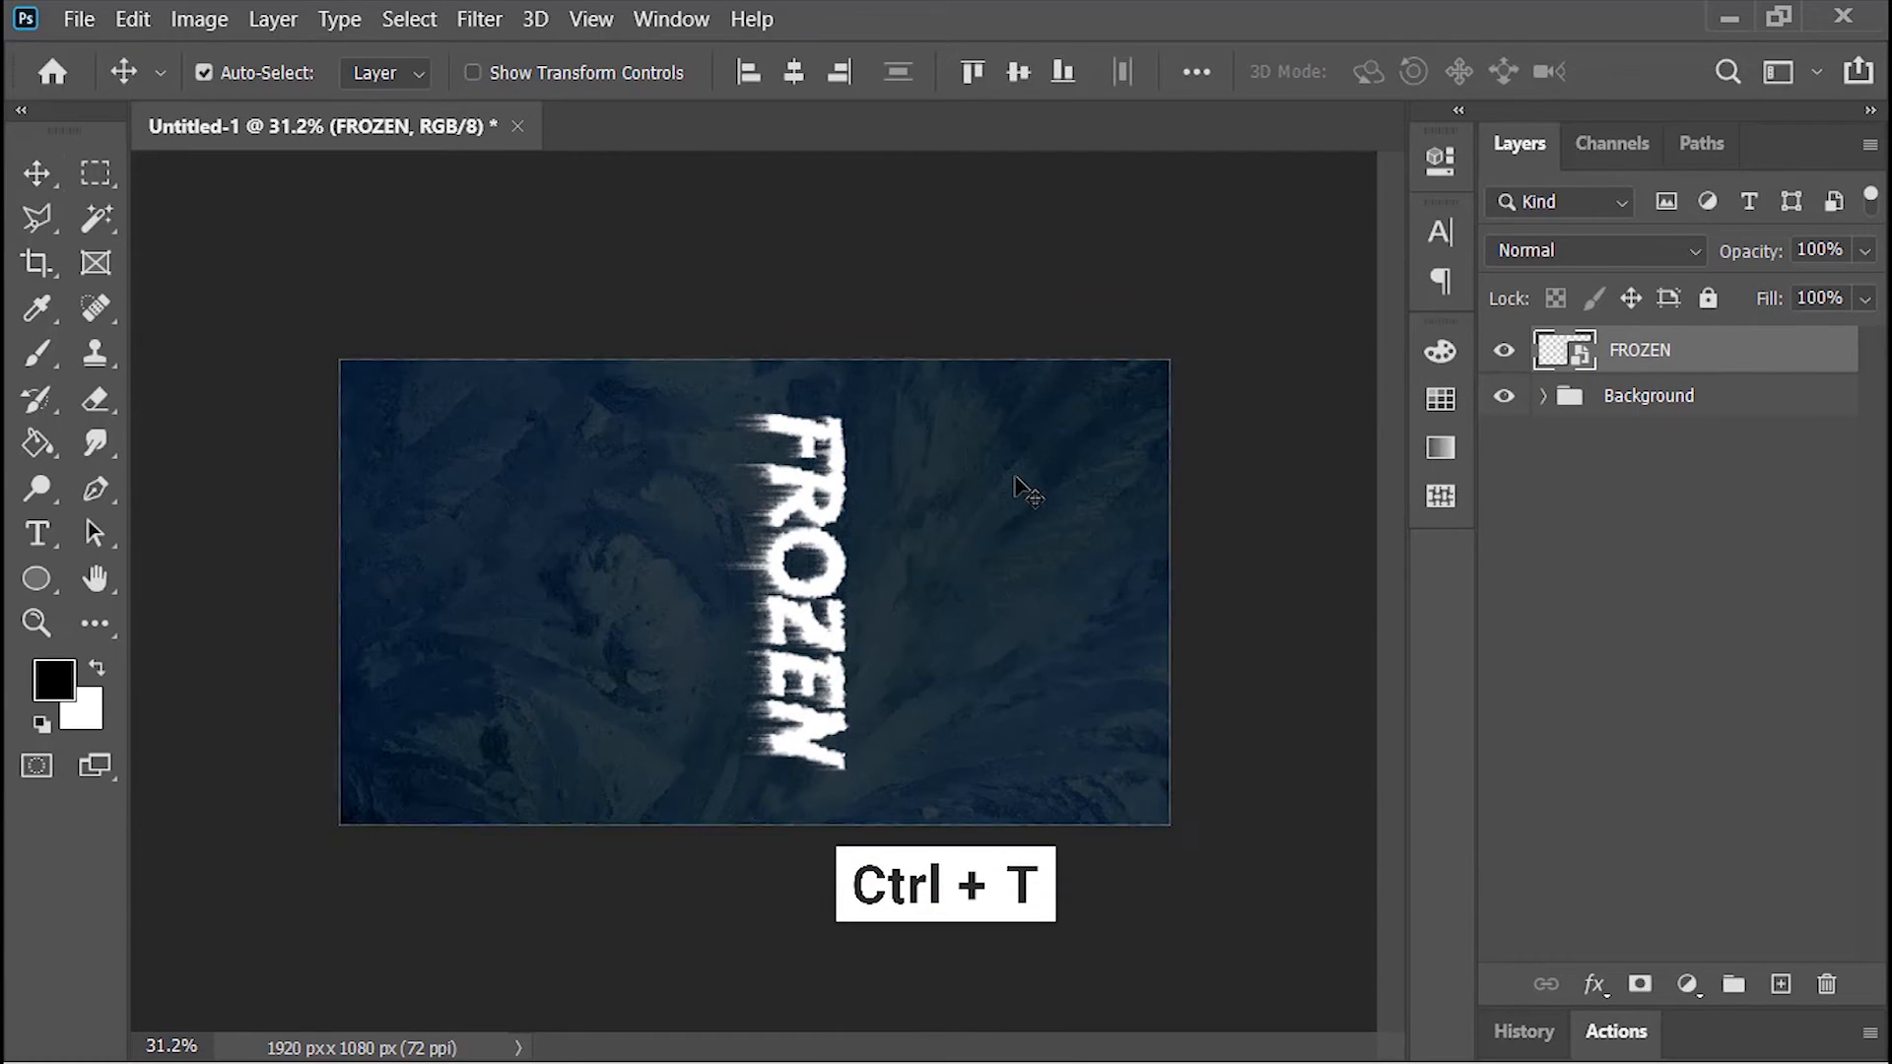
{"action": "left_click_drag", "start_coordinate": [1098, 308], "coordinate": [554, 337]}
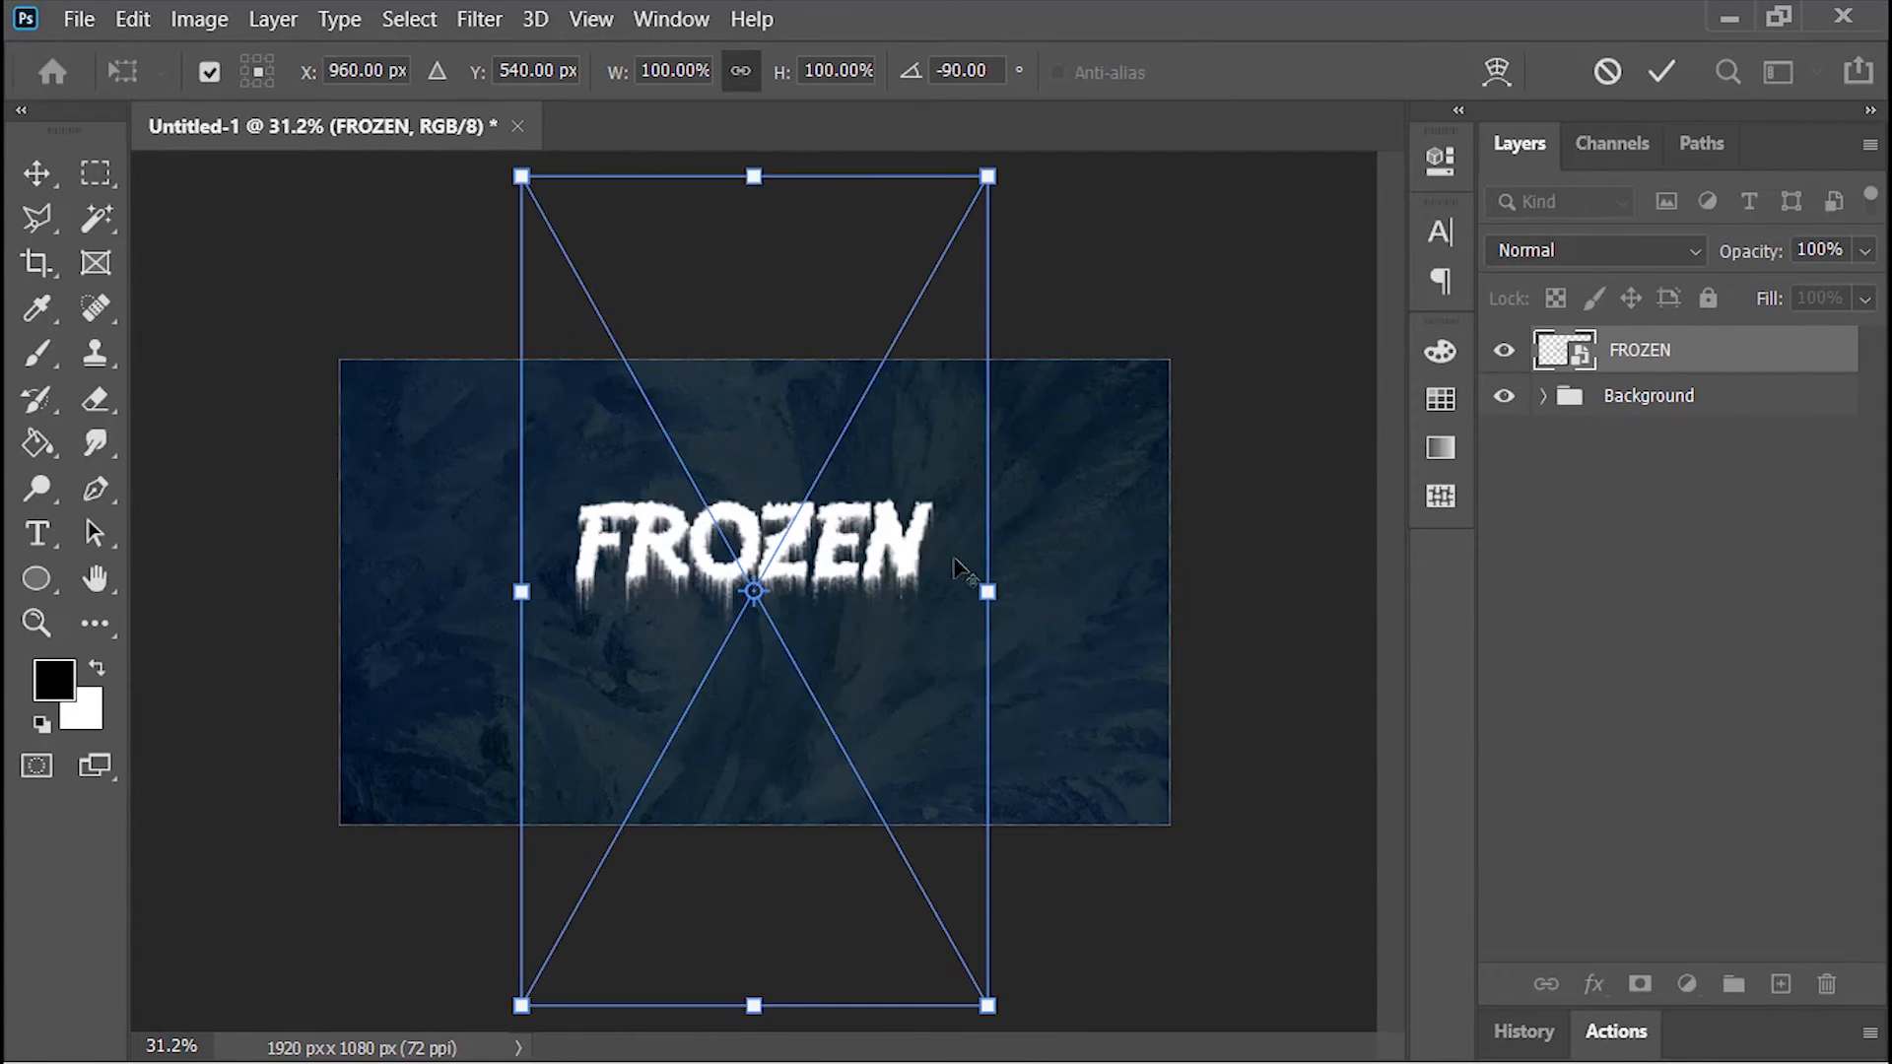
{"action": "left_click_drag", "start_coordinate": [996, 592], "coordinate": [1175, 592]}
{"action": "left_click_drag", "start_coordinate": [986, 513], "coordinate": [983, 548]}
{"action": "key", "text": "Return"}
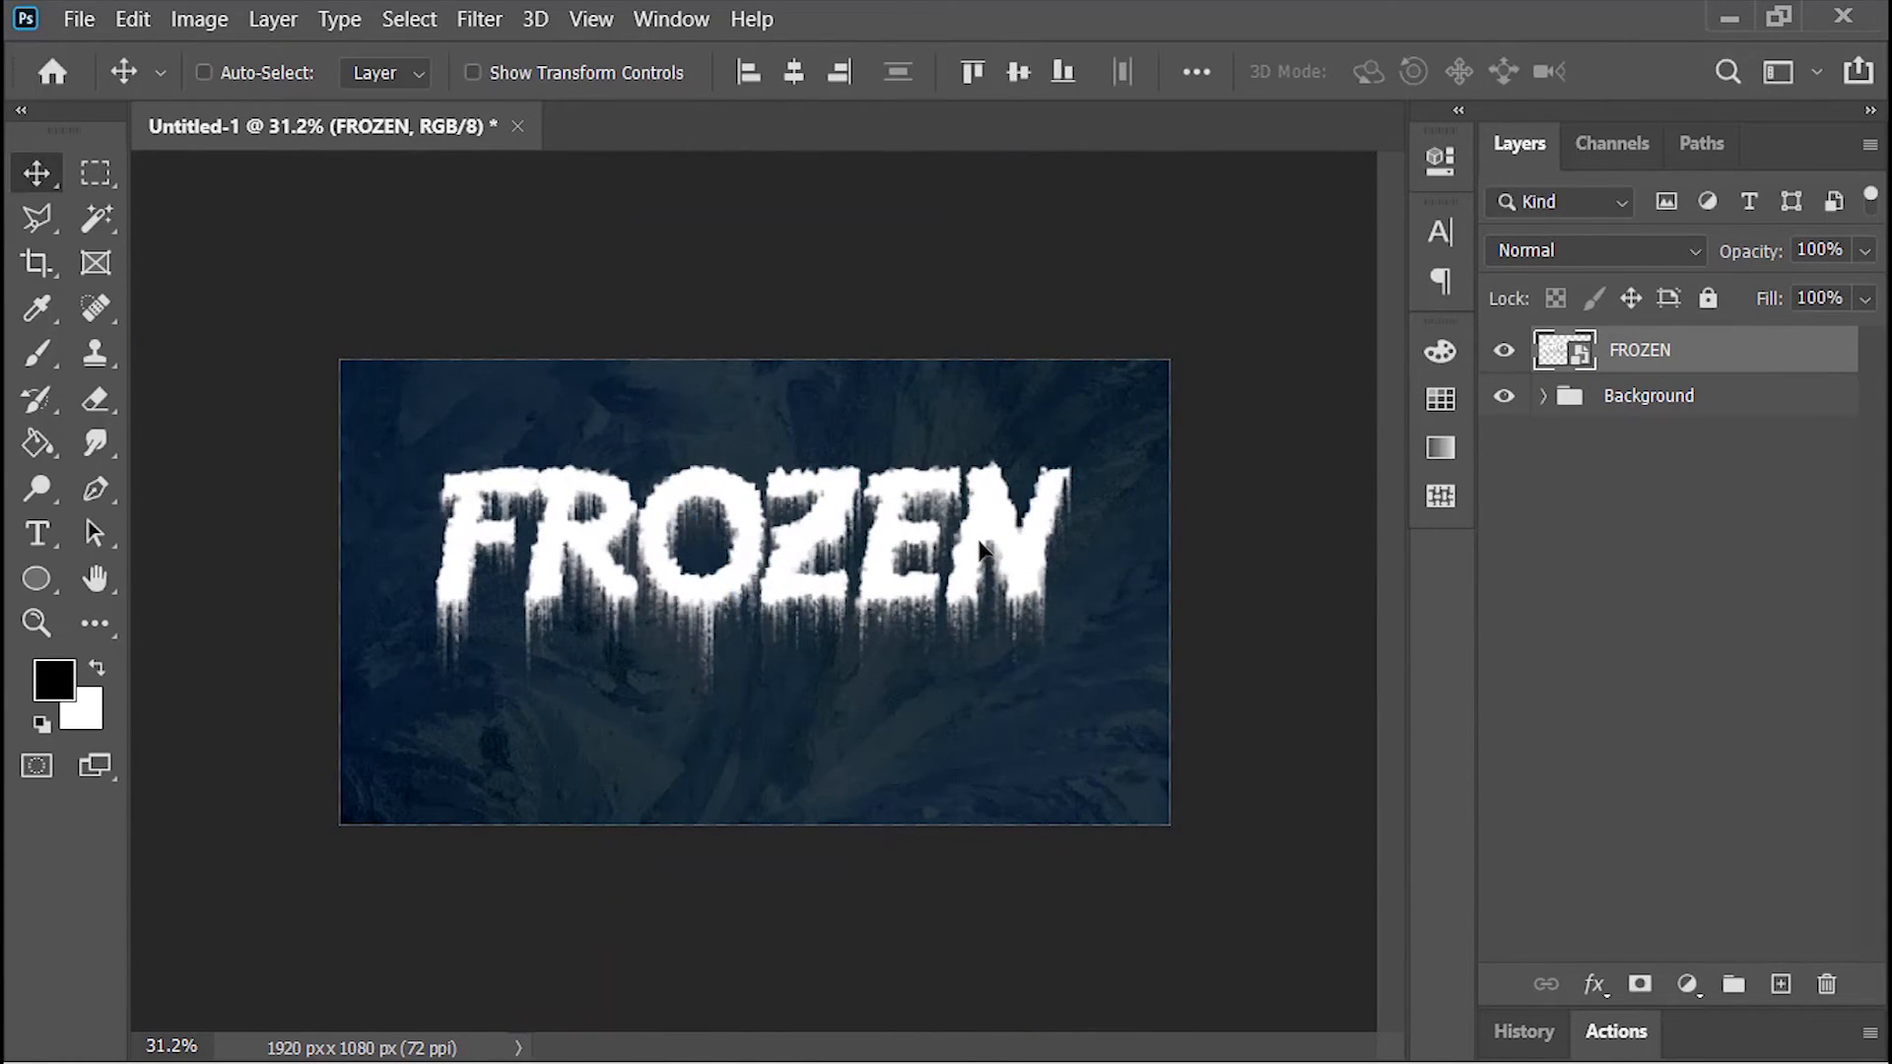
{"action": "key", "text": "ctrl+0"}
Step: Add a Color Overlay to the FROZEN layer in a pale ice blue, with Normal blend mode and 100% opacity
{"action": "right_click", "coordinate": [1550, 357]}
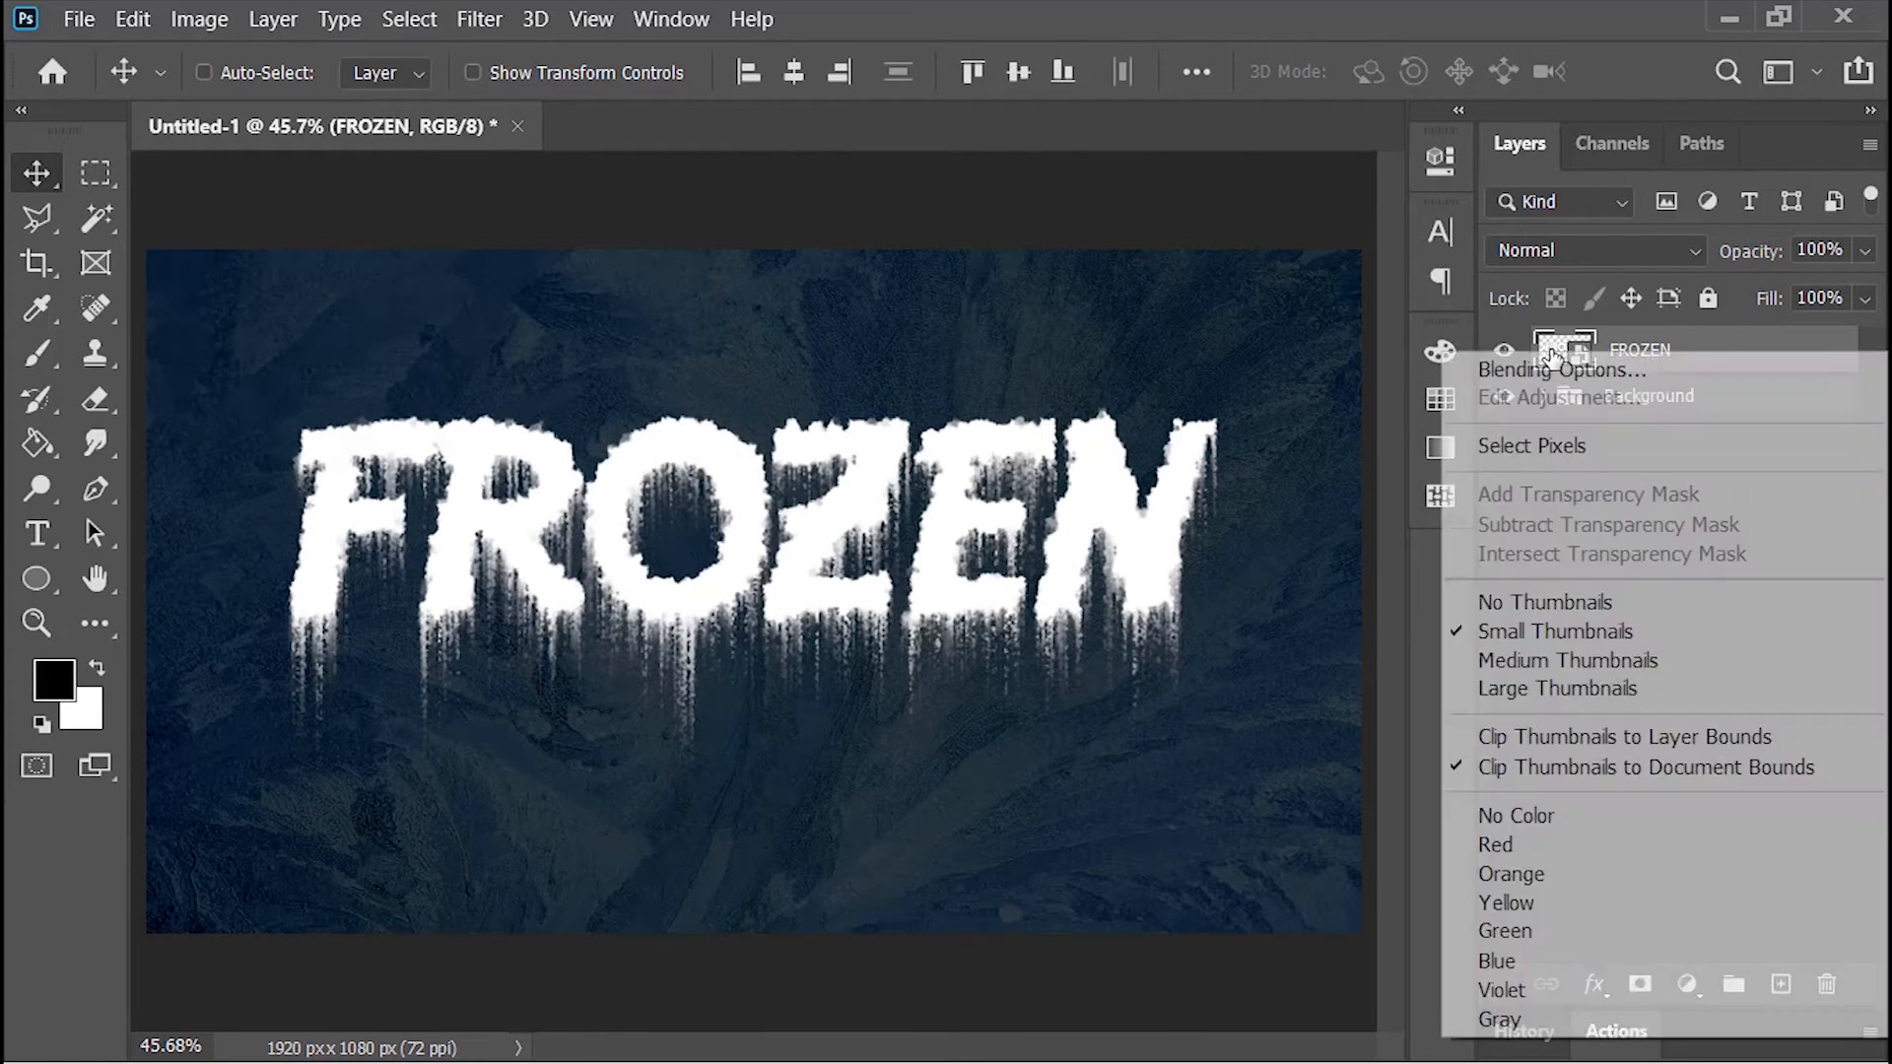
{"action": "left_click", "coordinate": [1689, 380]}
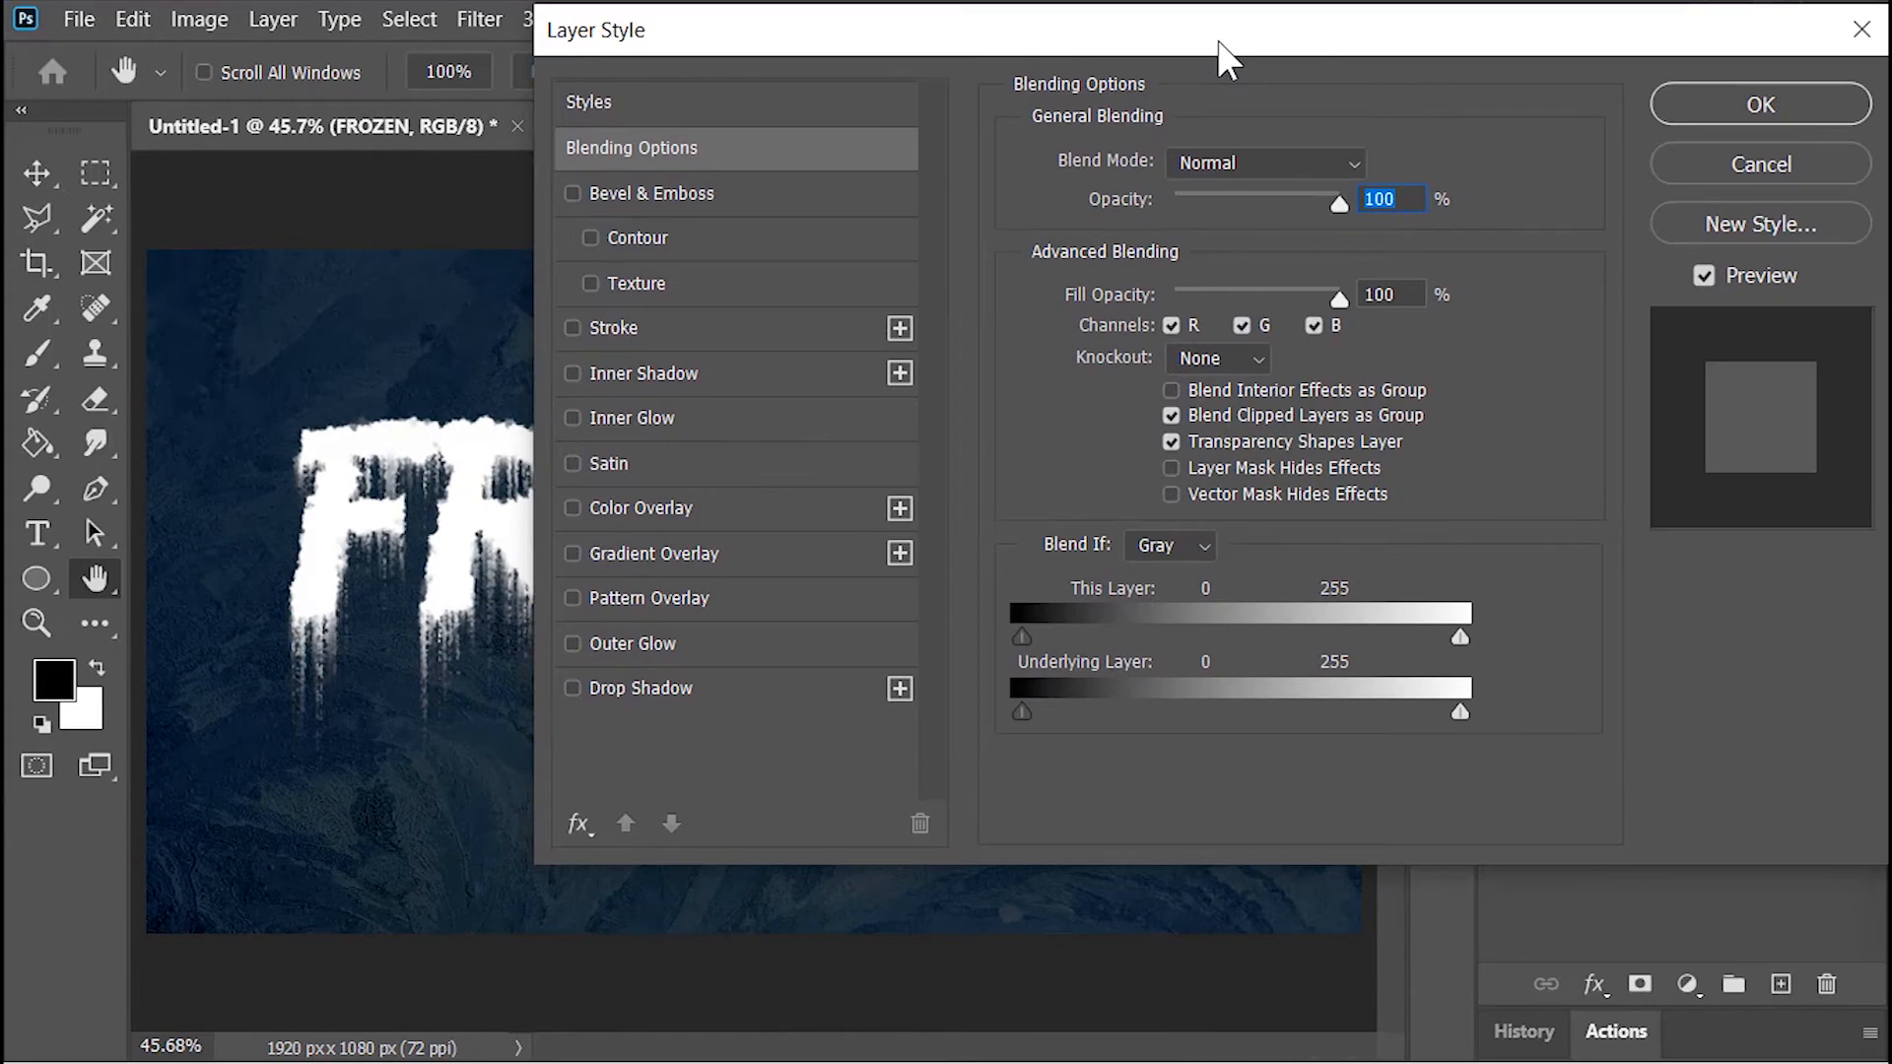
{"action": "left_click", "coordinate": [700, 508]}
{"action": "left_click", "coordinate": [1373, 170]}
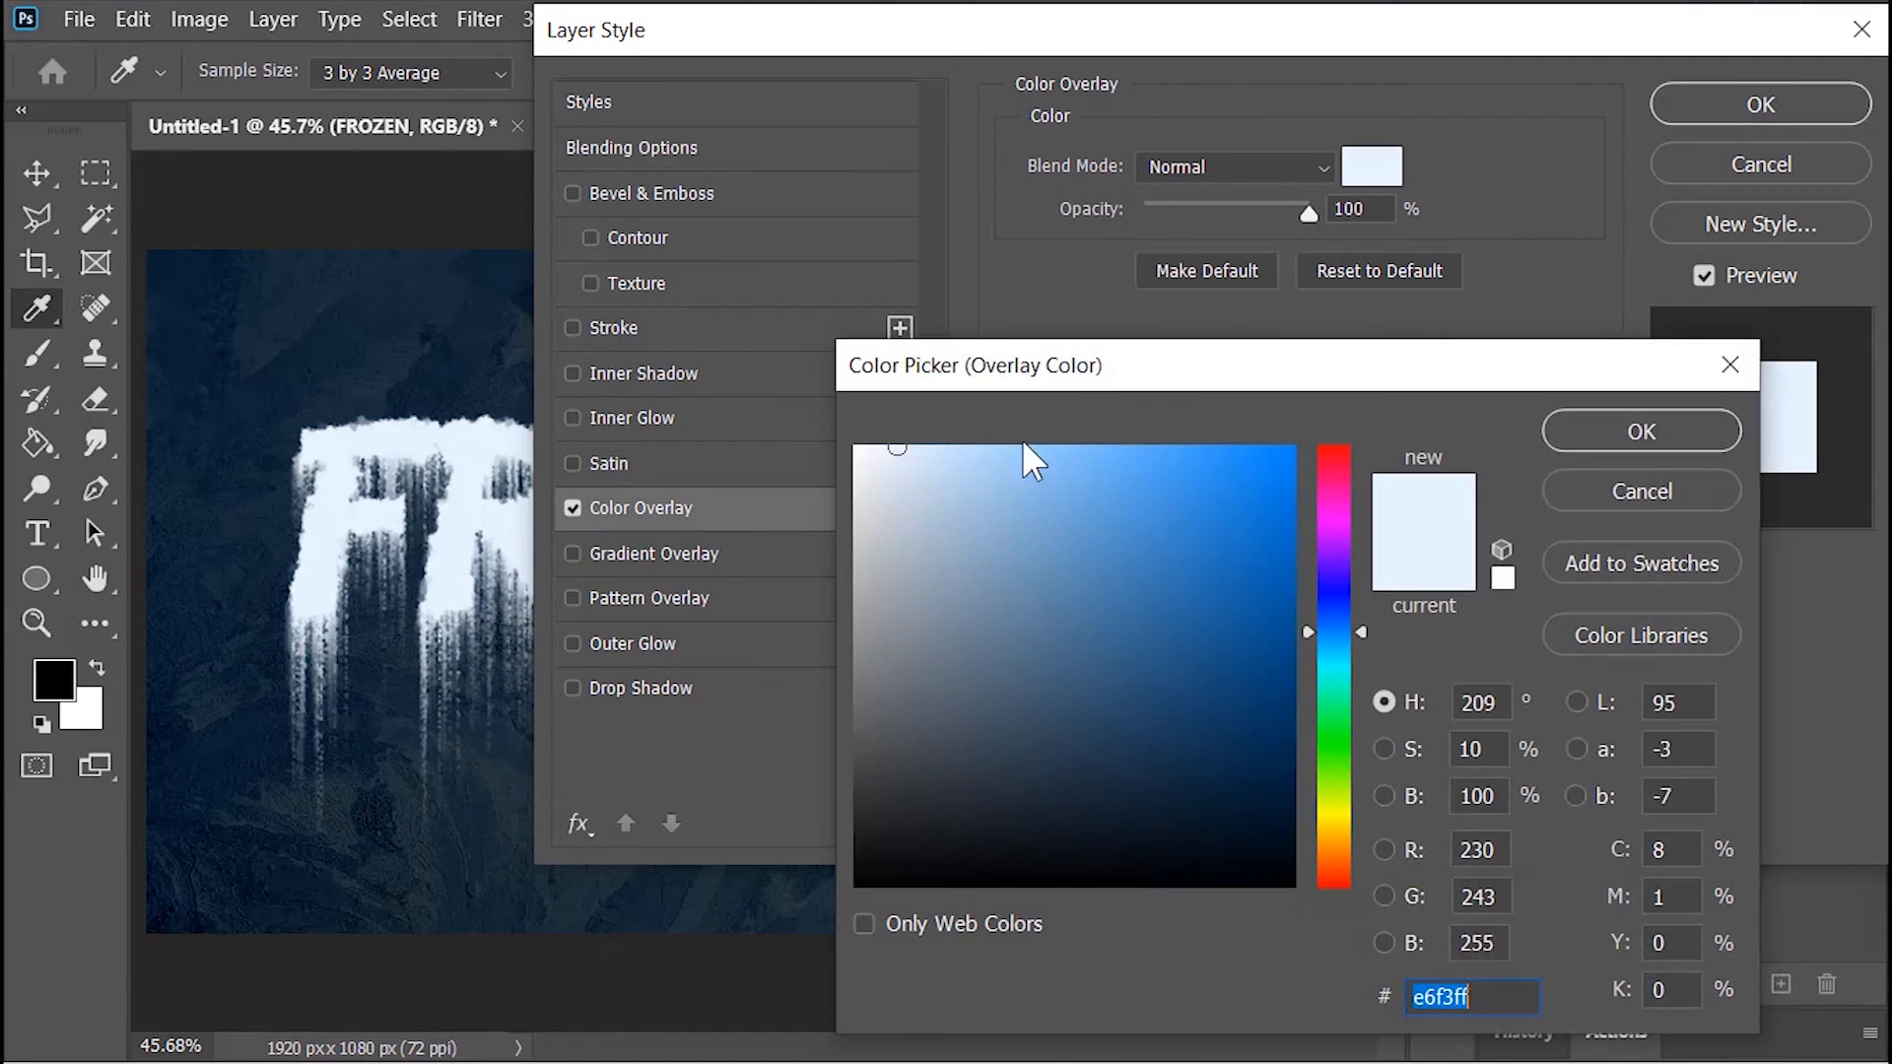
{"action": "left_click_drag", "start_coordinate": [1031, 452], "coordinate": [887, 439]}
{"action": "left_click", "coordinate": [1611, 422]}
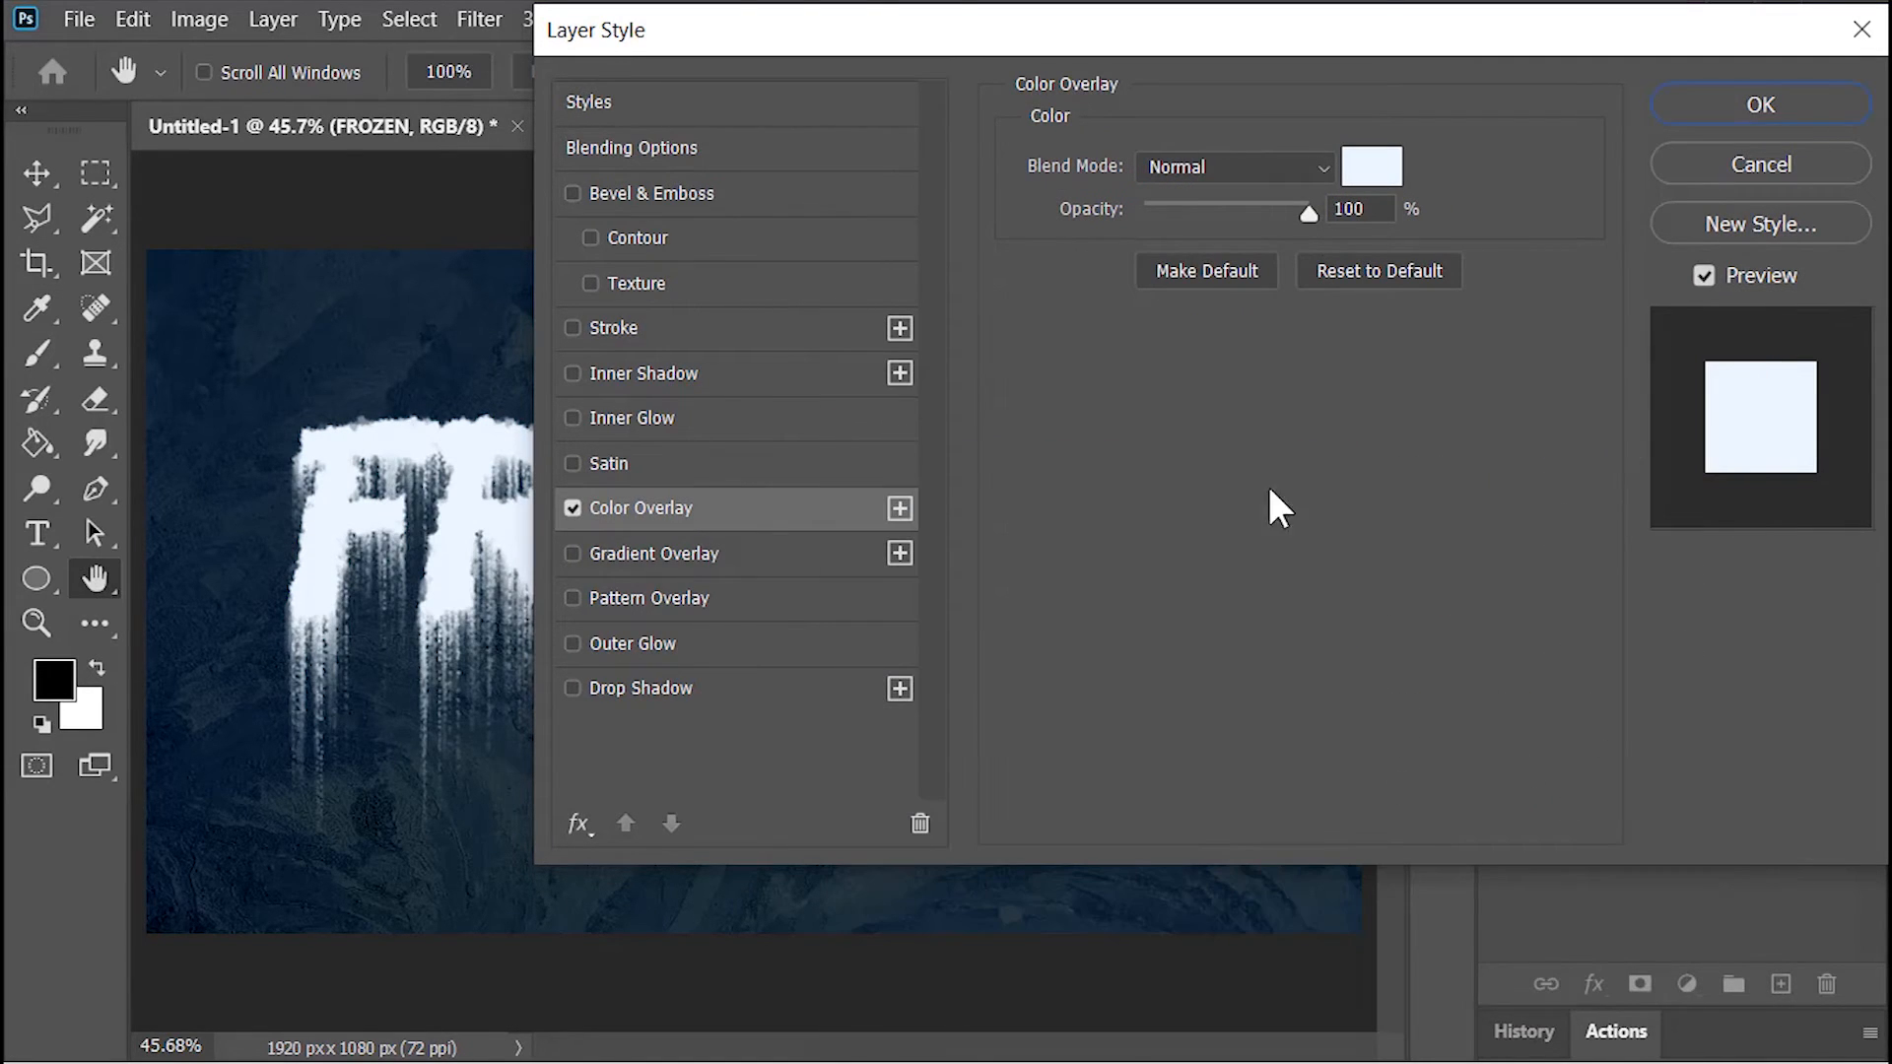
Step: Add a light blue Inner Glow to the FROZEN layer: Dissolve, 75% opacity, source Edge, choke 15%, size 15 px, range 90%
{"action": "left_click", "coordinate": [688, 416]}
{"action": "left_click", "coordinate": [1102, 287]}
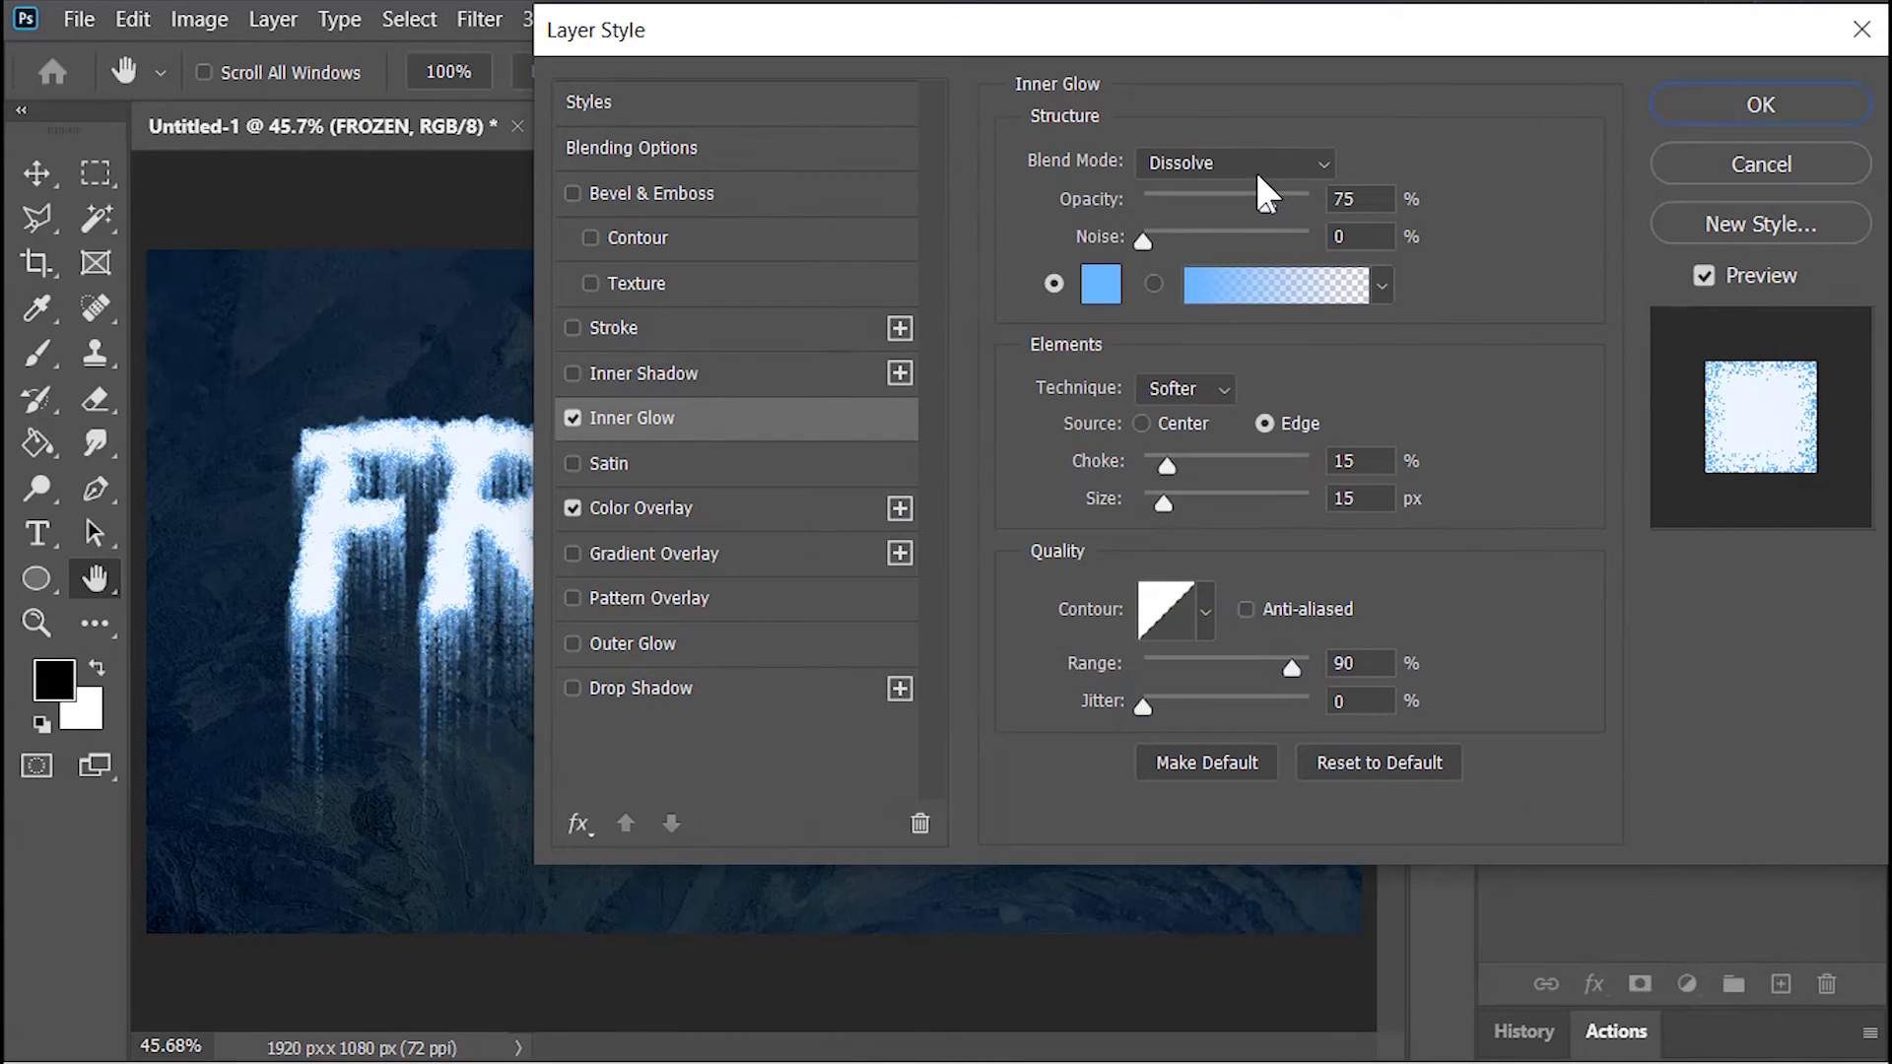
{"action": "left_click", "coordinate": [1367, 199]}
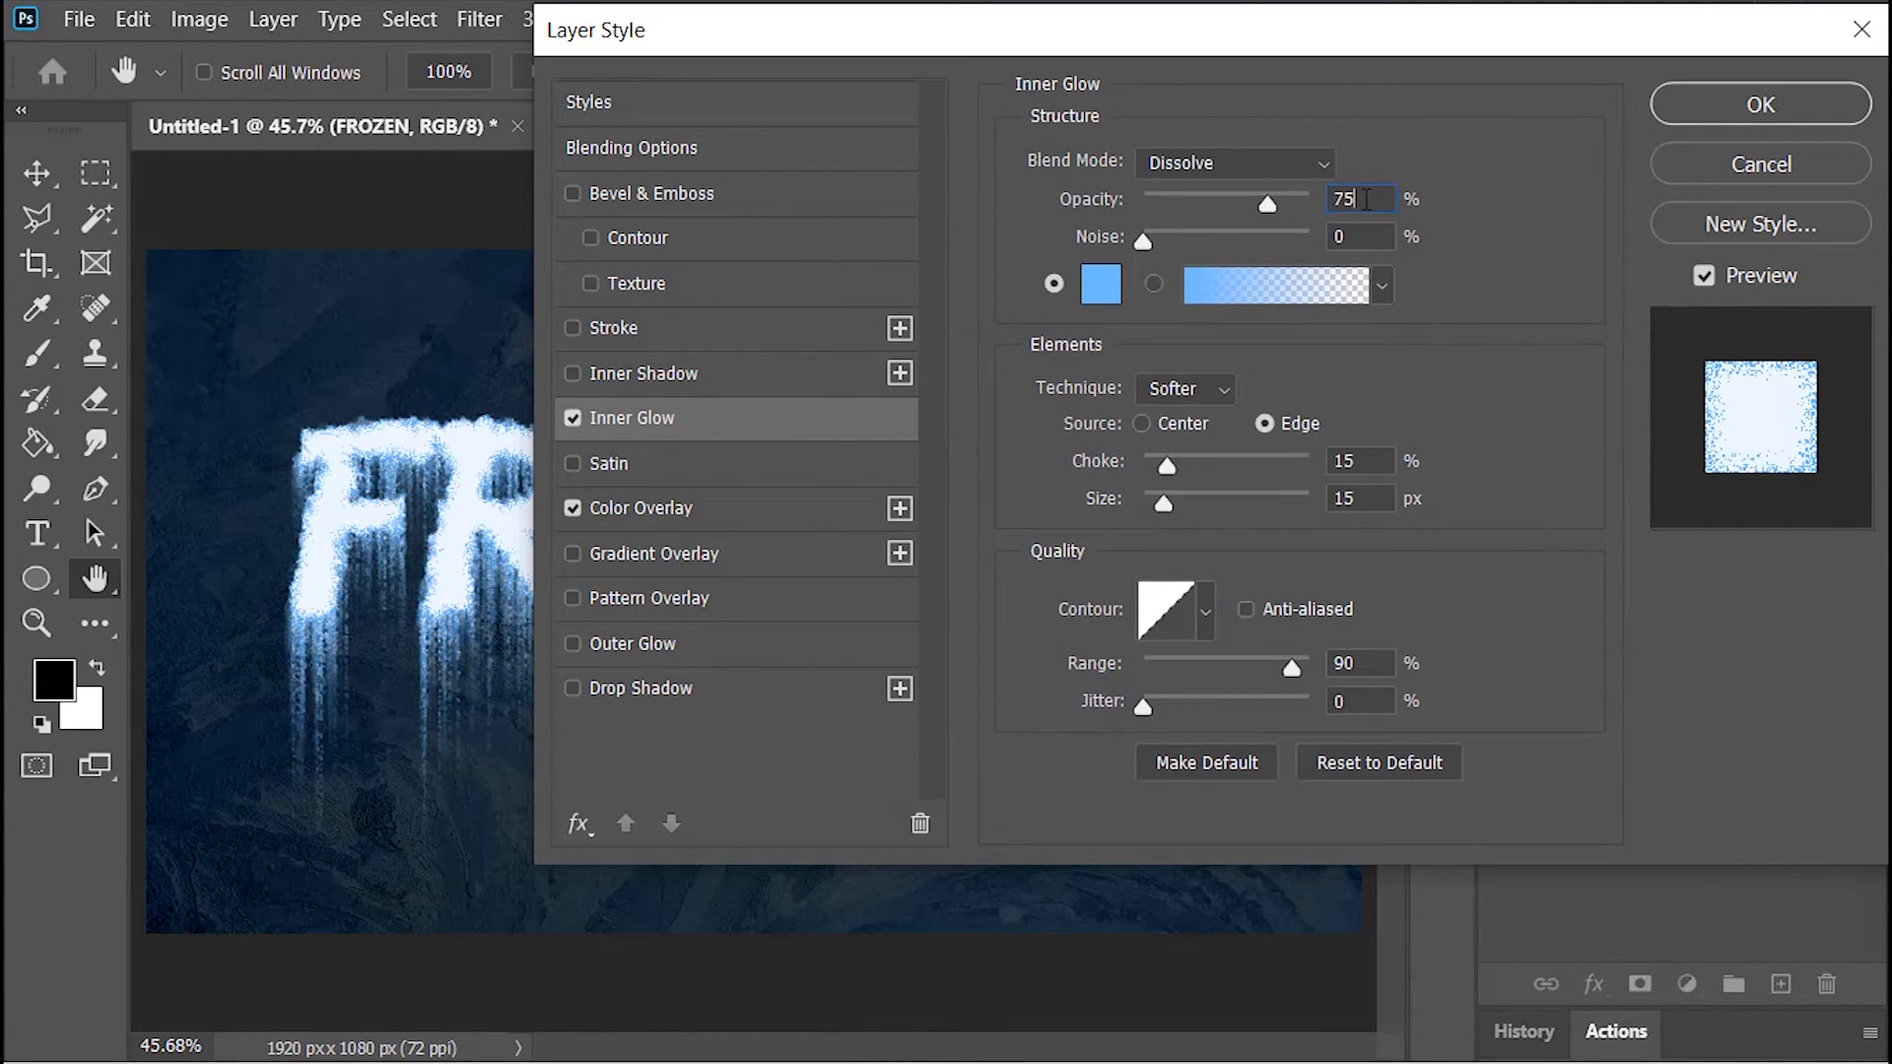
{"action": "left_click", "coordinate": [1372, 460]}
{"action": "left_click", "coordinate": [1371, 497]}
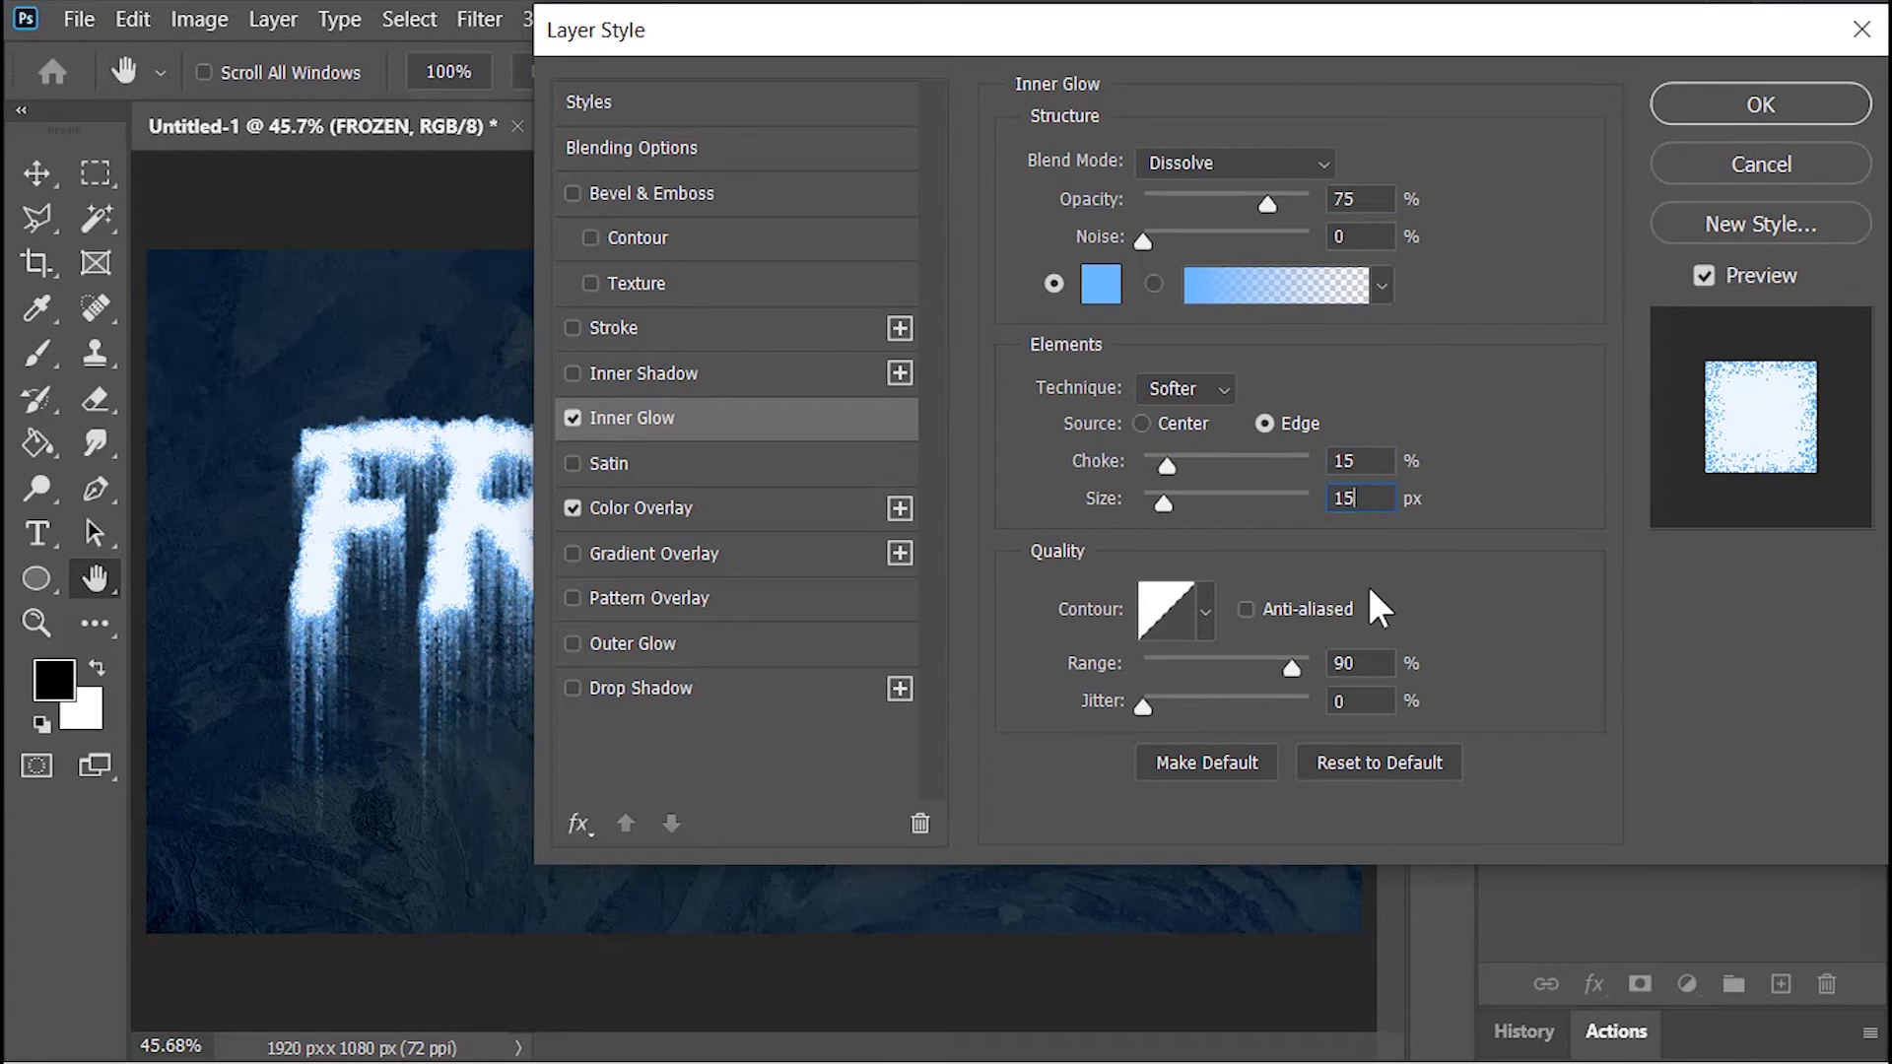
{"action": "left_click", "coordinate": [1376, 656]}
{"action": "left_click", "coordinate": [1712, 108]}
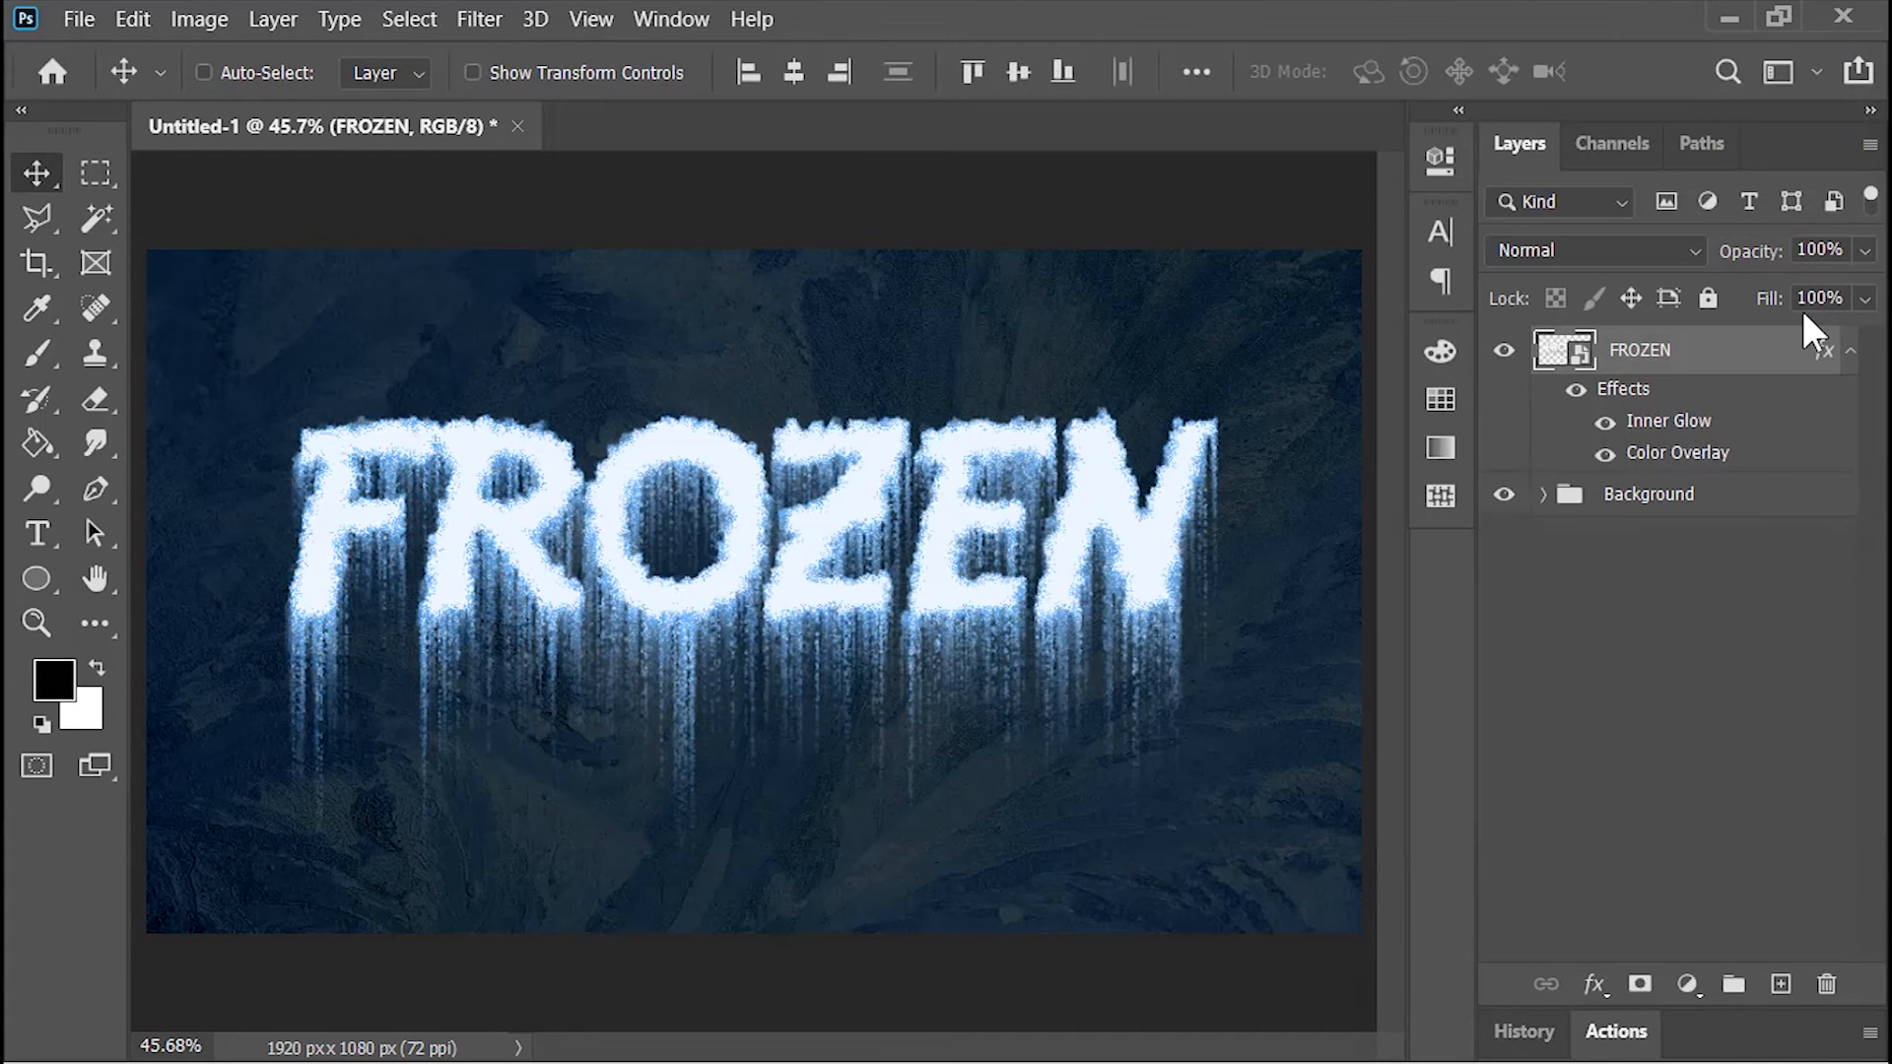
Step: Create a new layer above the FROZEN layer and name it Snow
{"action": "left_click", "coordinate": [1781, 983]}
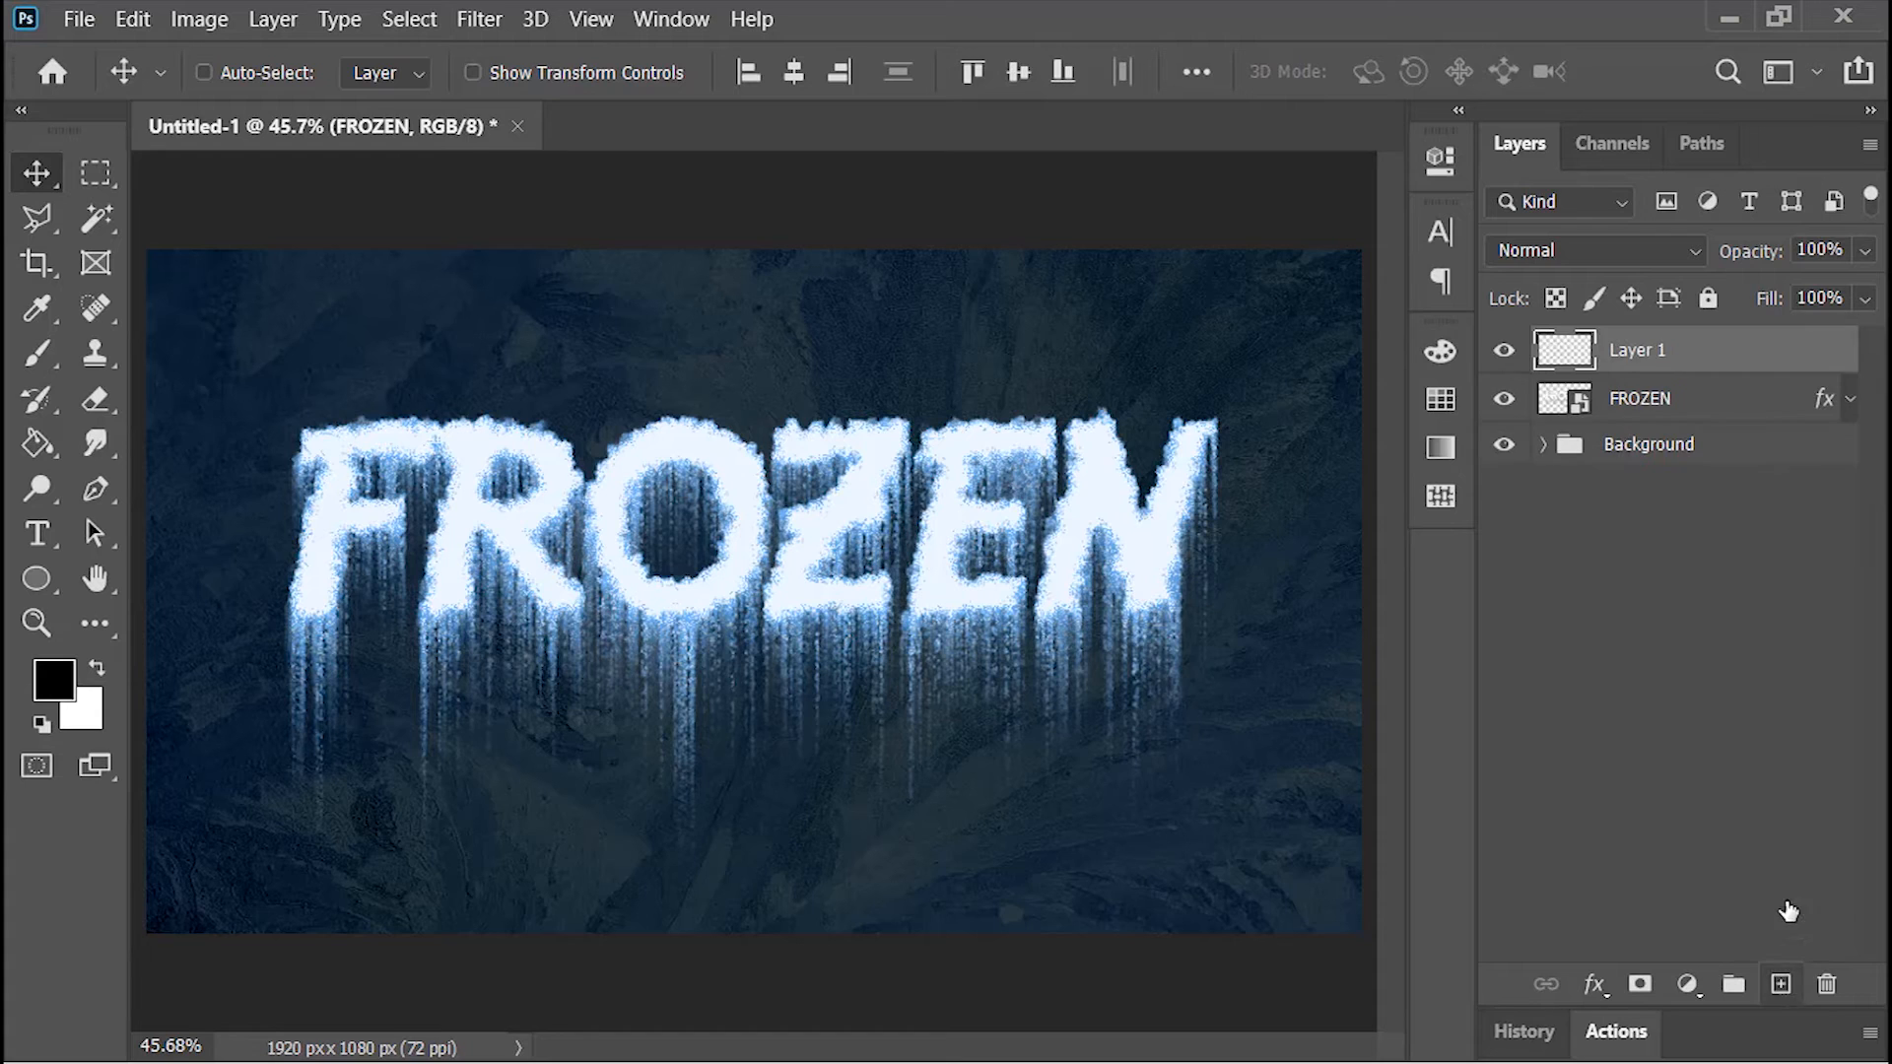
{"action": "double_click", "coordinate": [1651, 350]}
{"action": "type", "text": "Snow"}
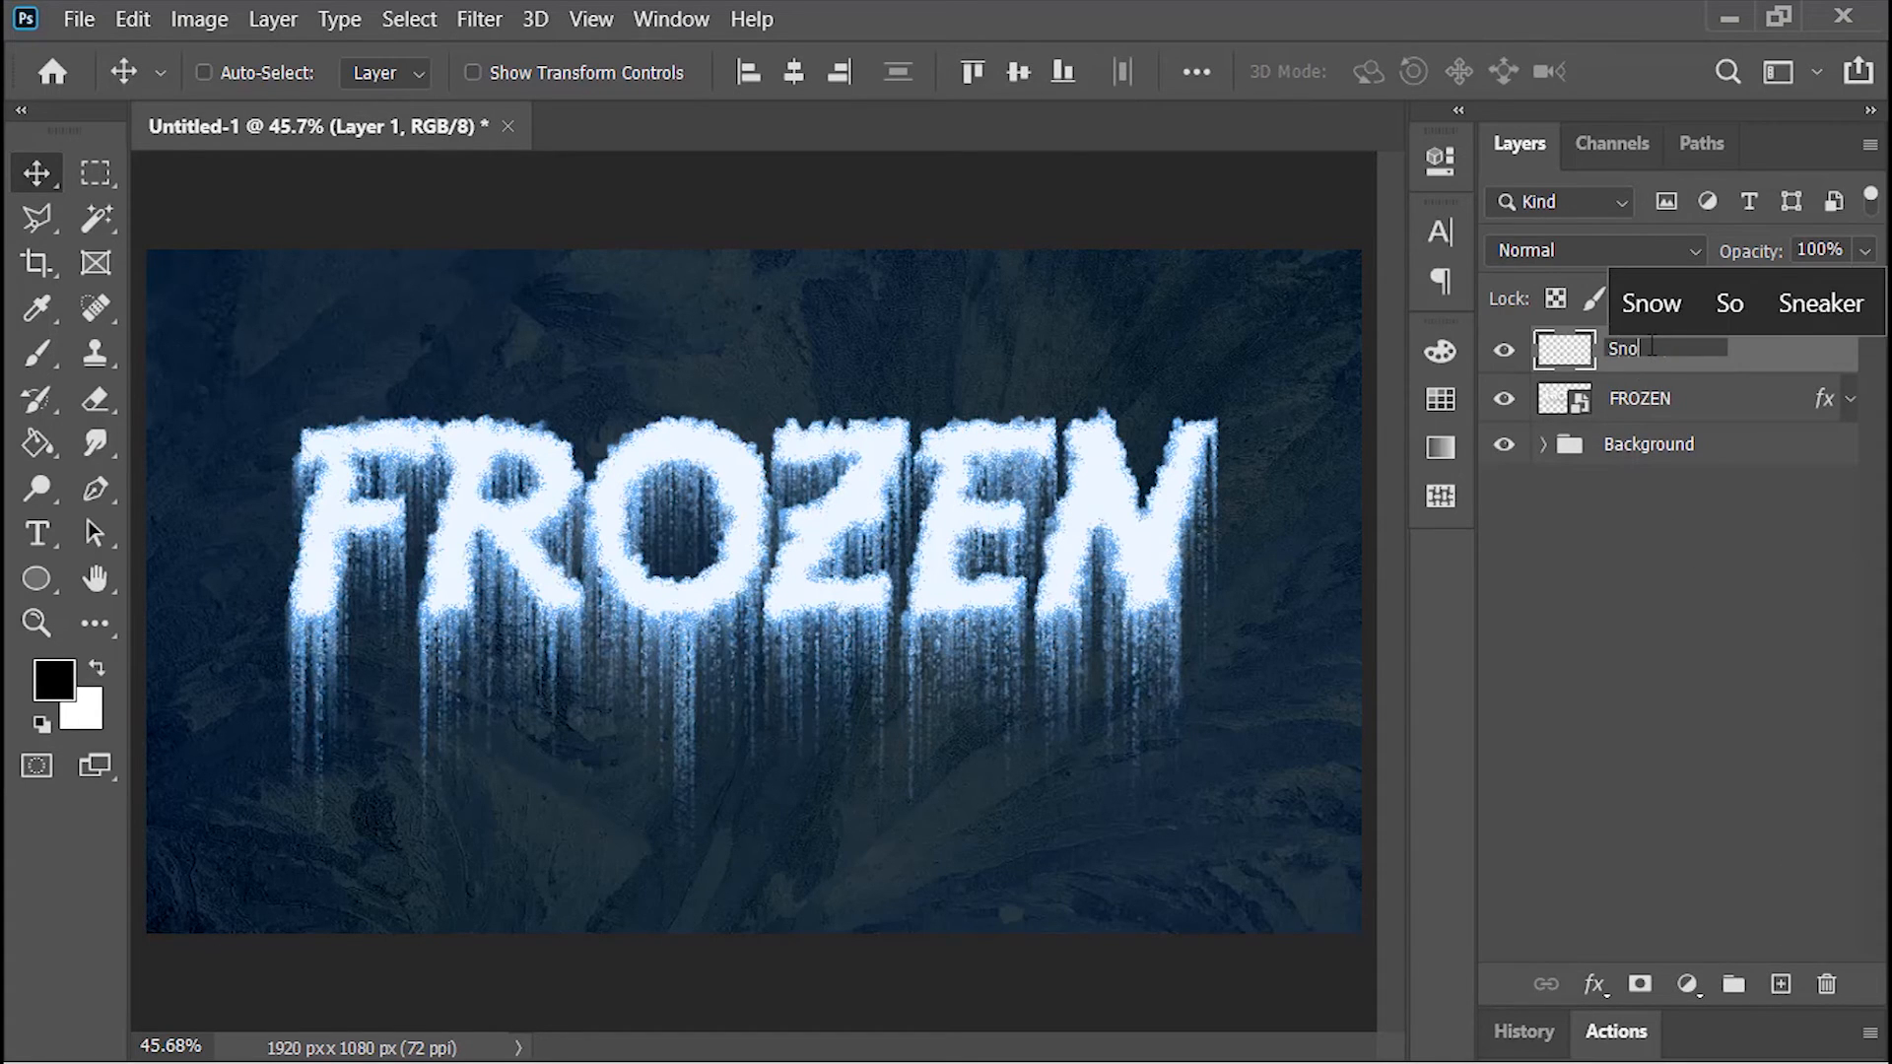
{"action": "key", "text": "Return"}
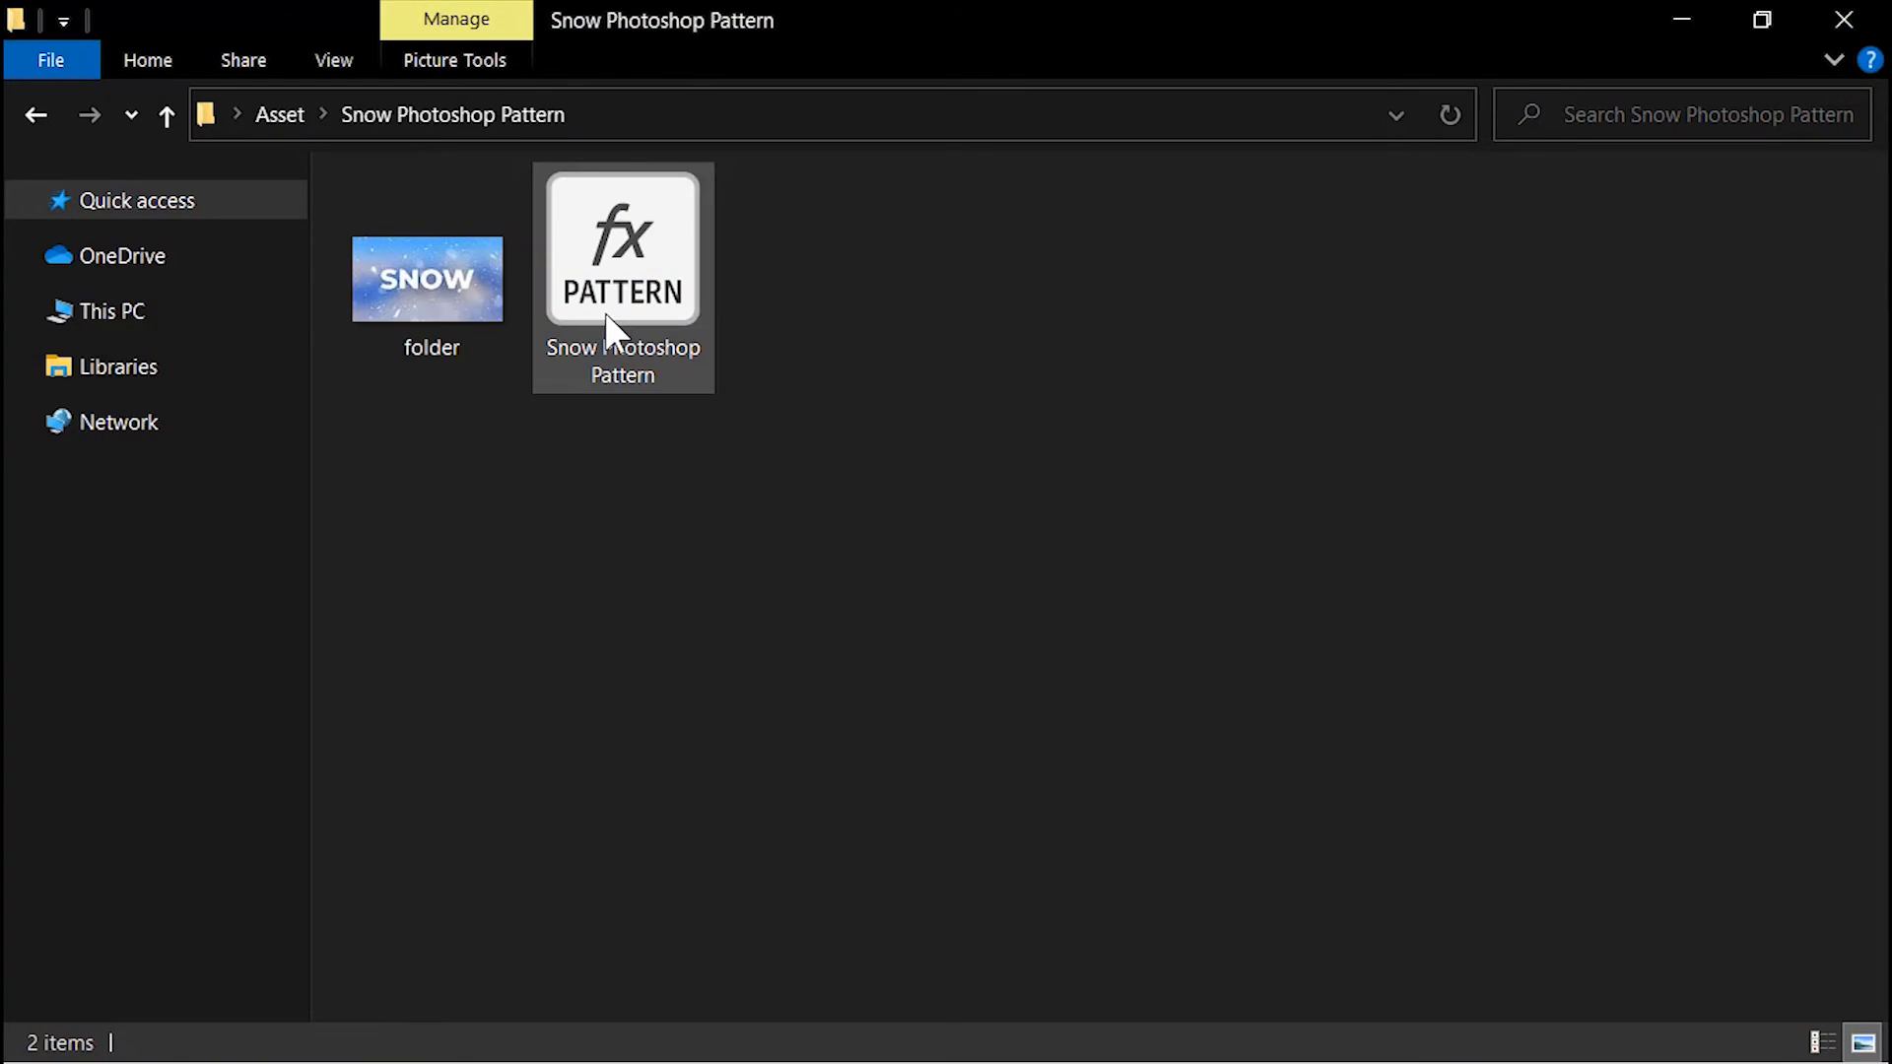
Step: Locate the Snow Photoshop Pattern file in File Explorer, return to Photoshop, and apply its snow pattern to the Snow layer
{"action": "left_click", "coordinate": [605, 312]}
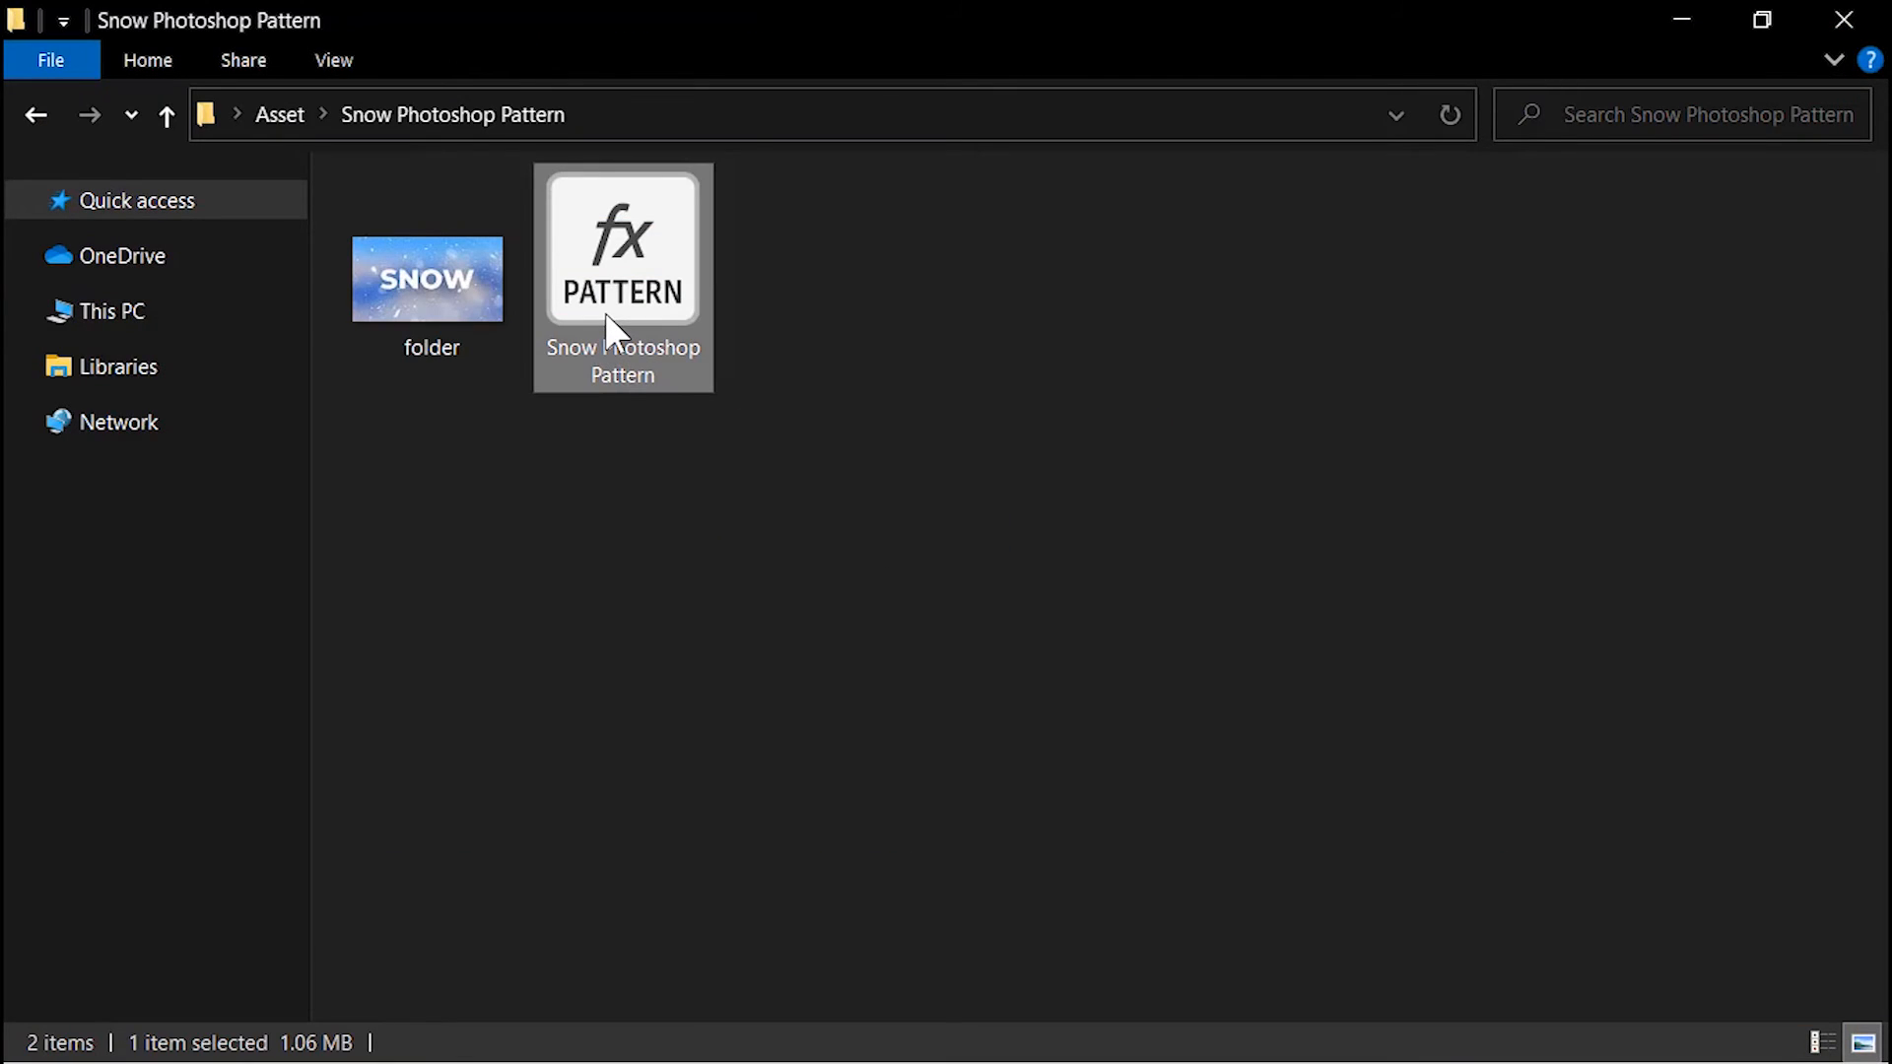
{"action": "key", "text": "alt+Tab"}
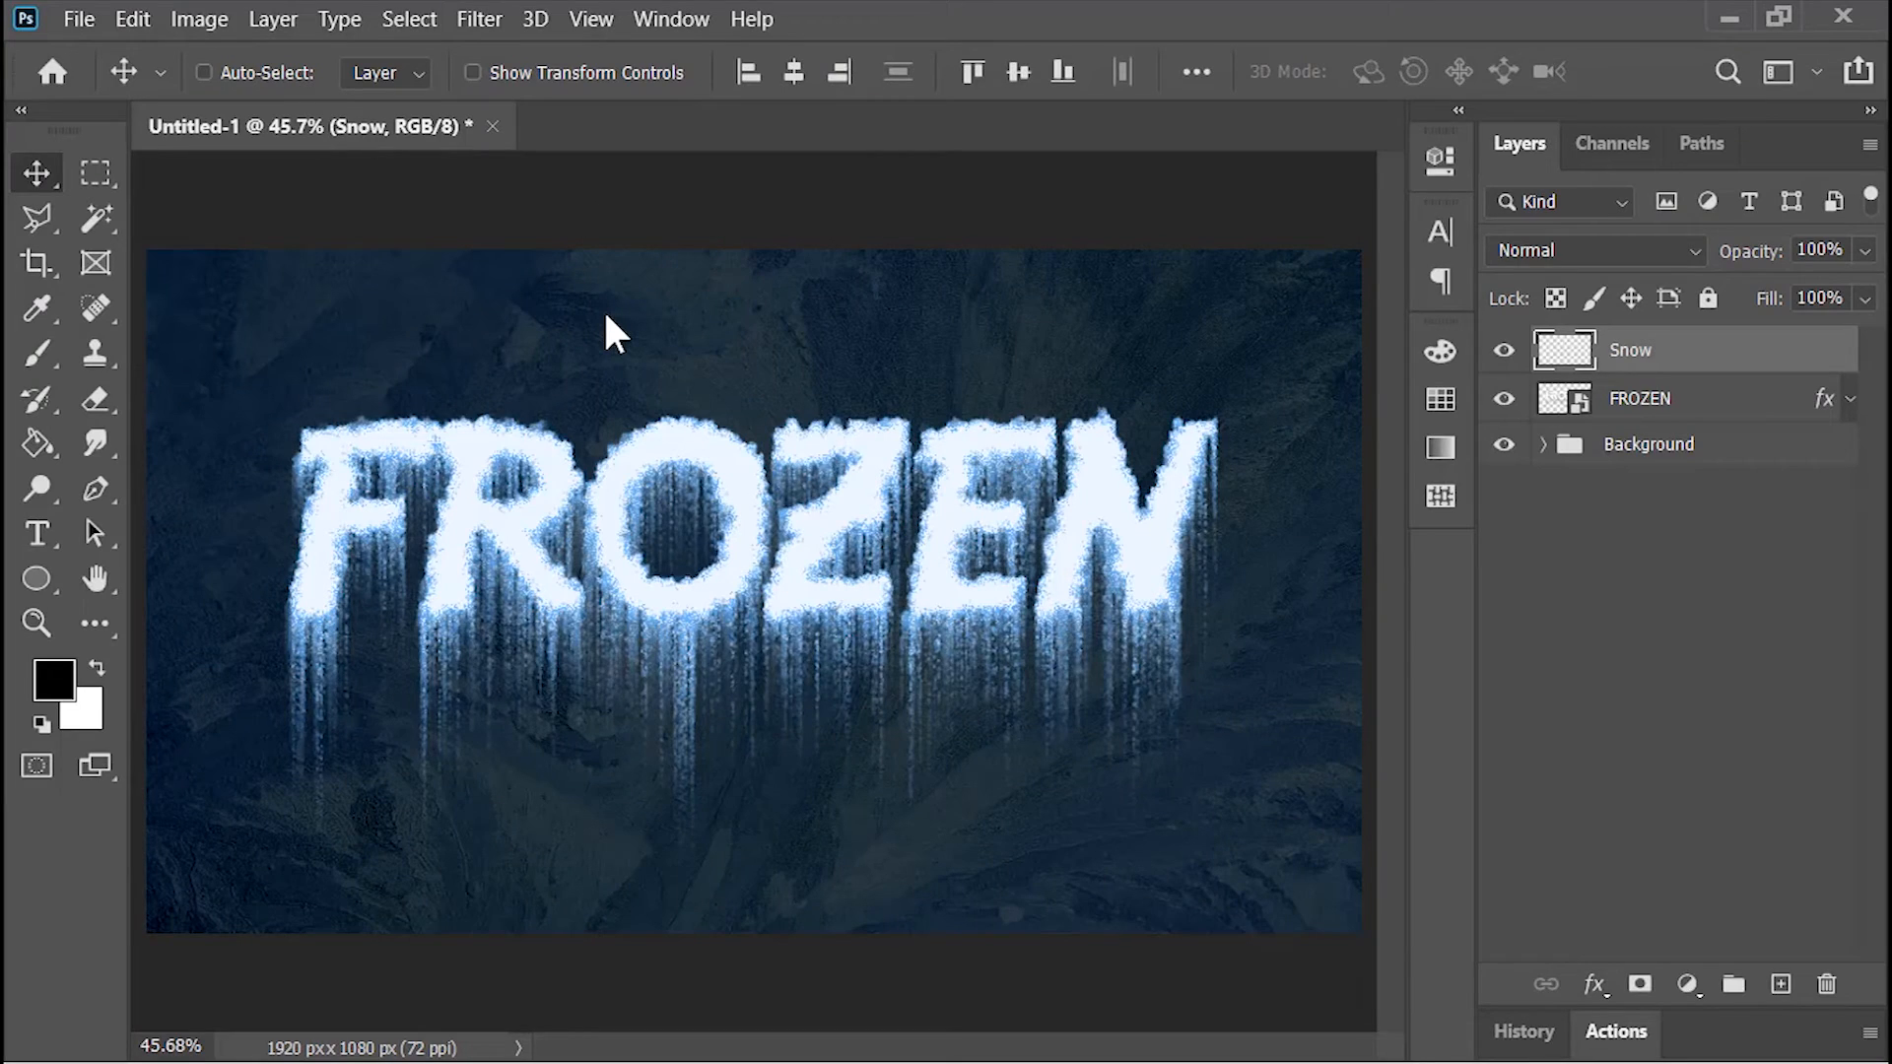
{"action": "left_click", "coordinate": [674, 17]}
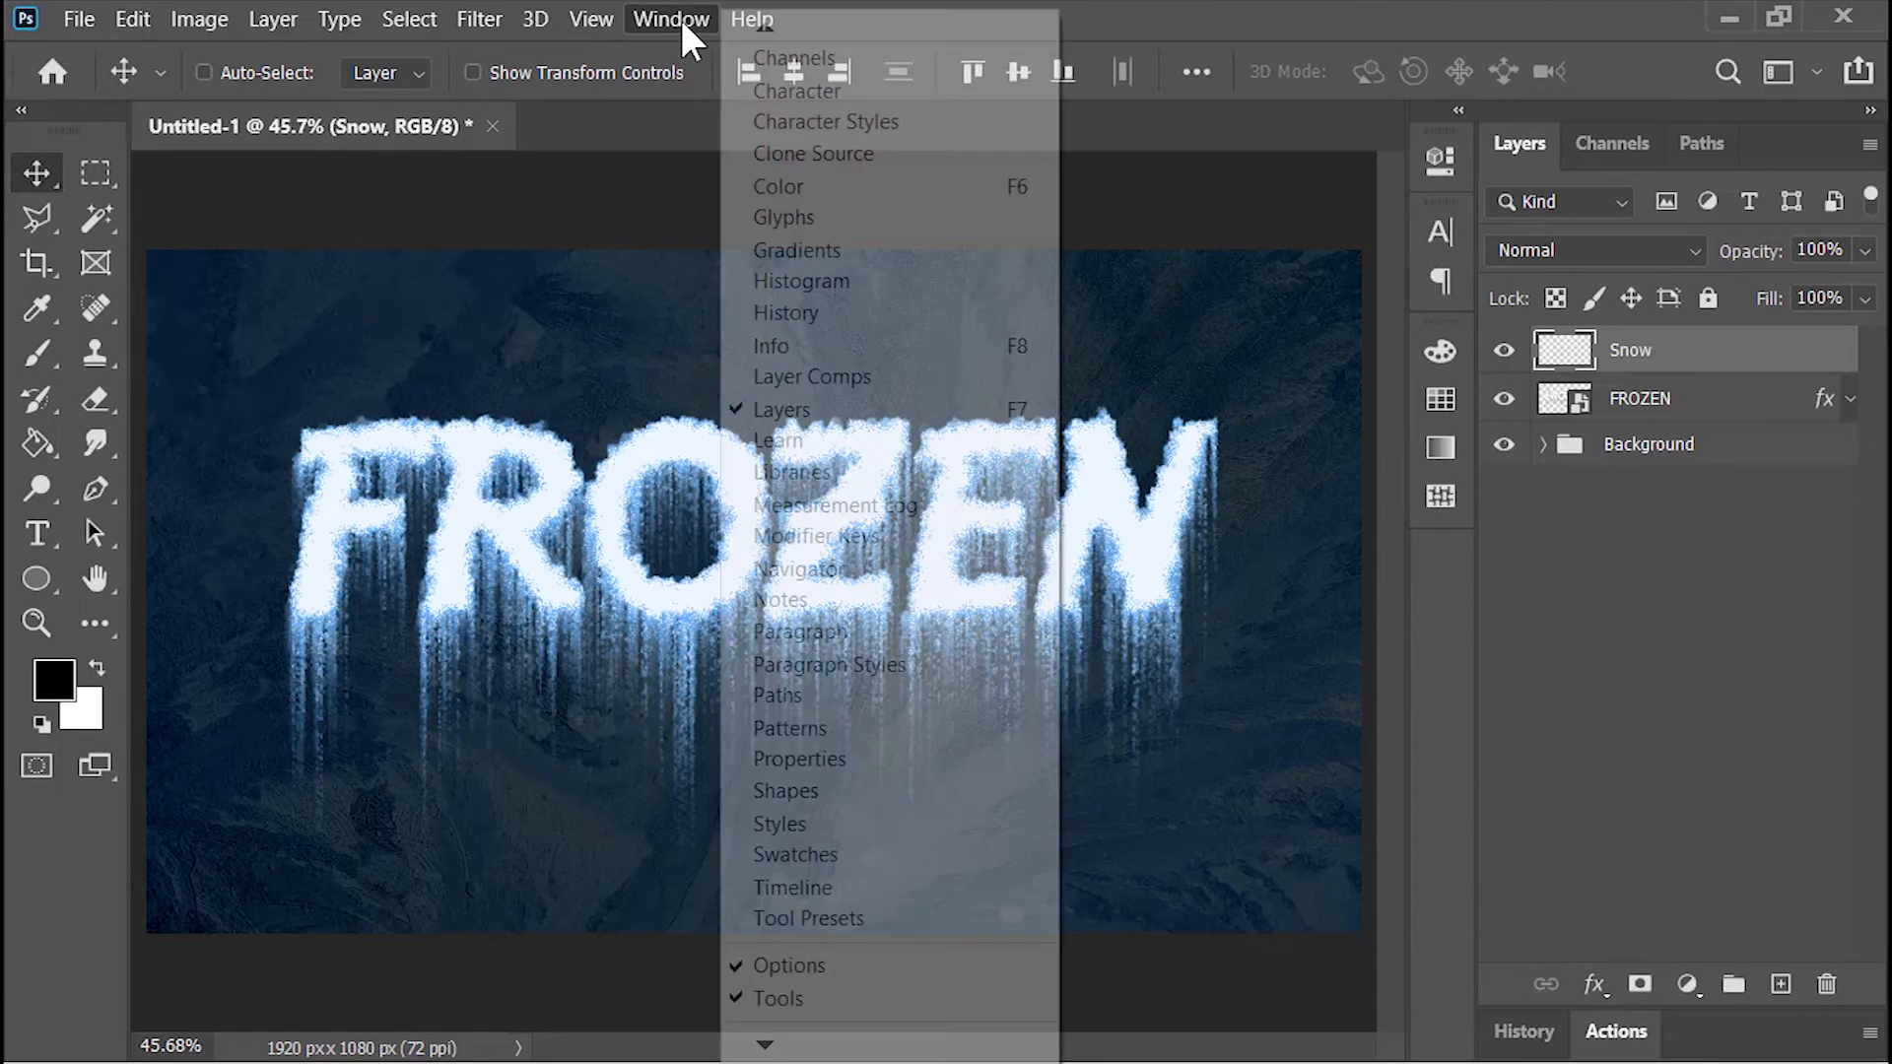
{"action": "left_click", "coordinate": [804, 734]}
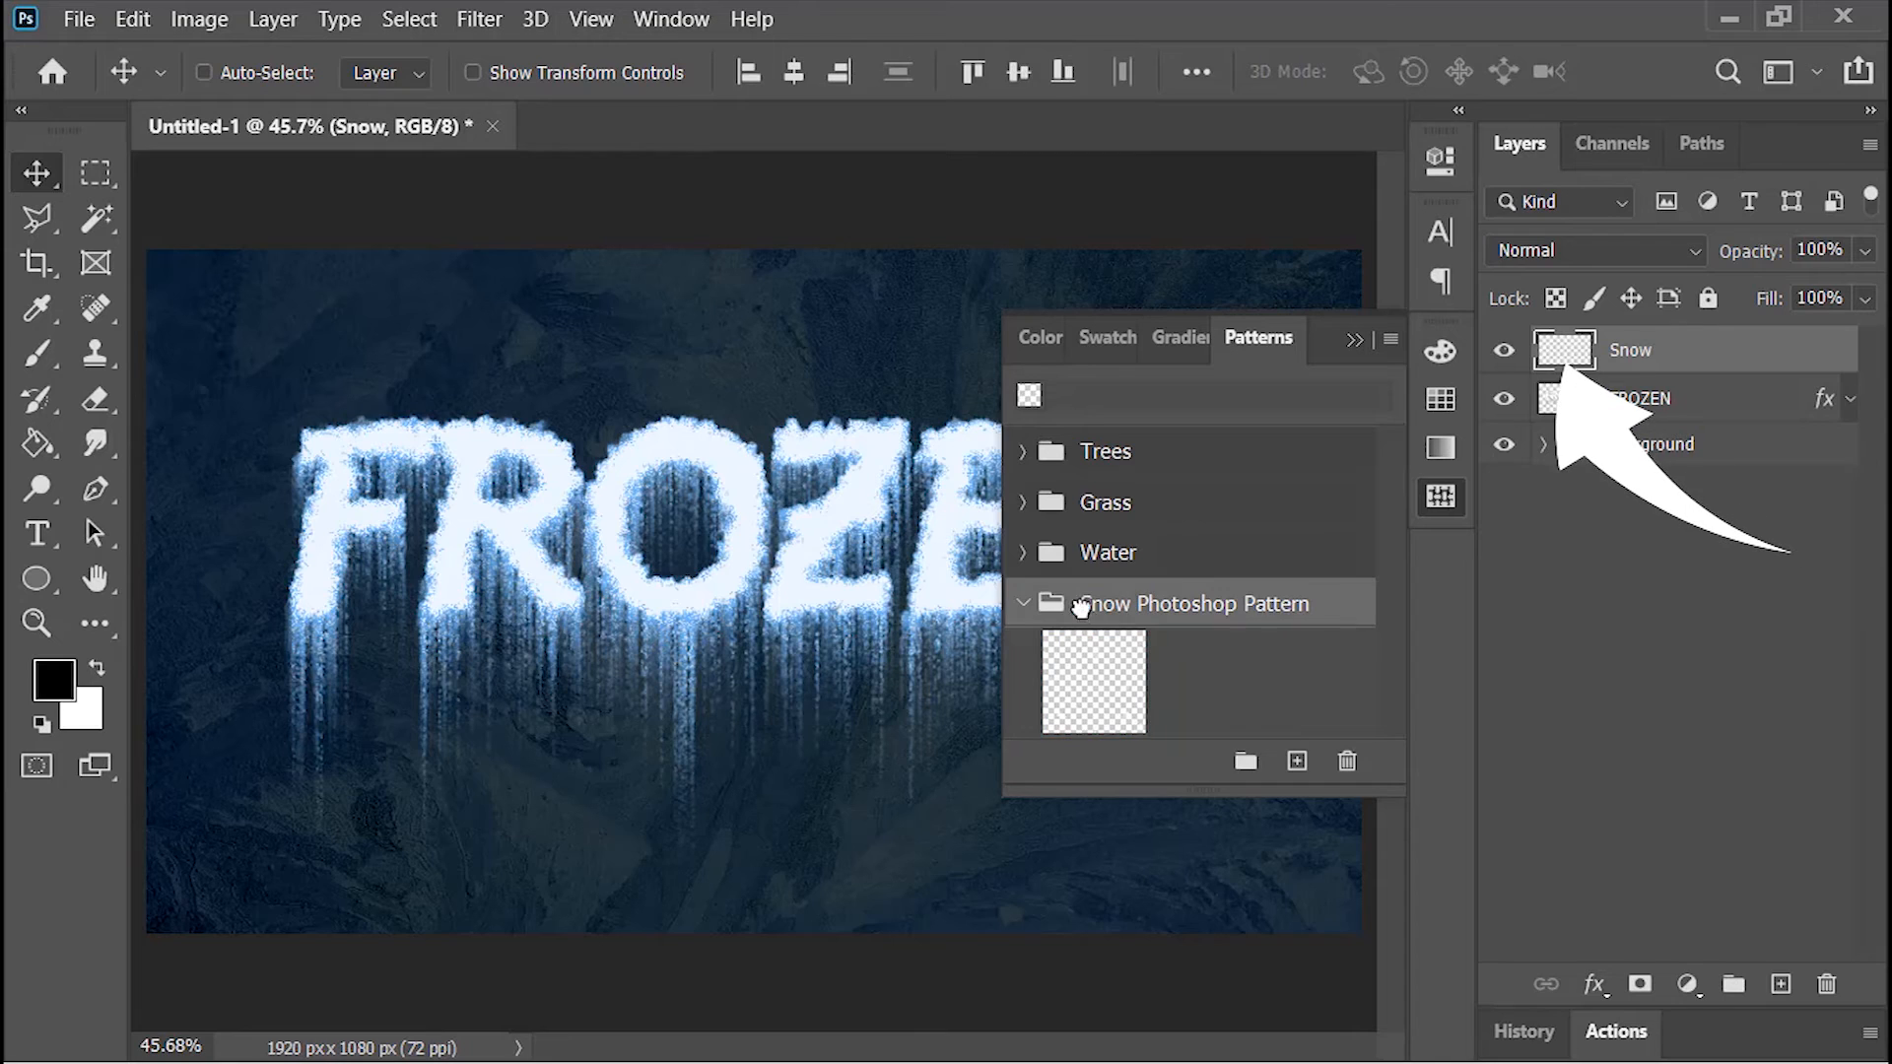
{"action": "left_click", "coordinate": [1101, 678]}
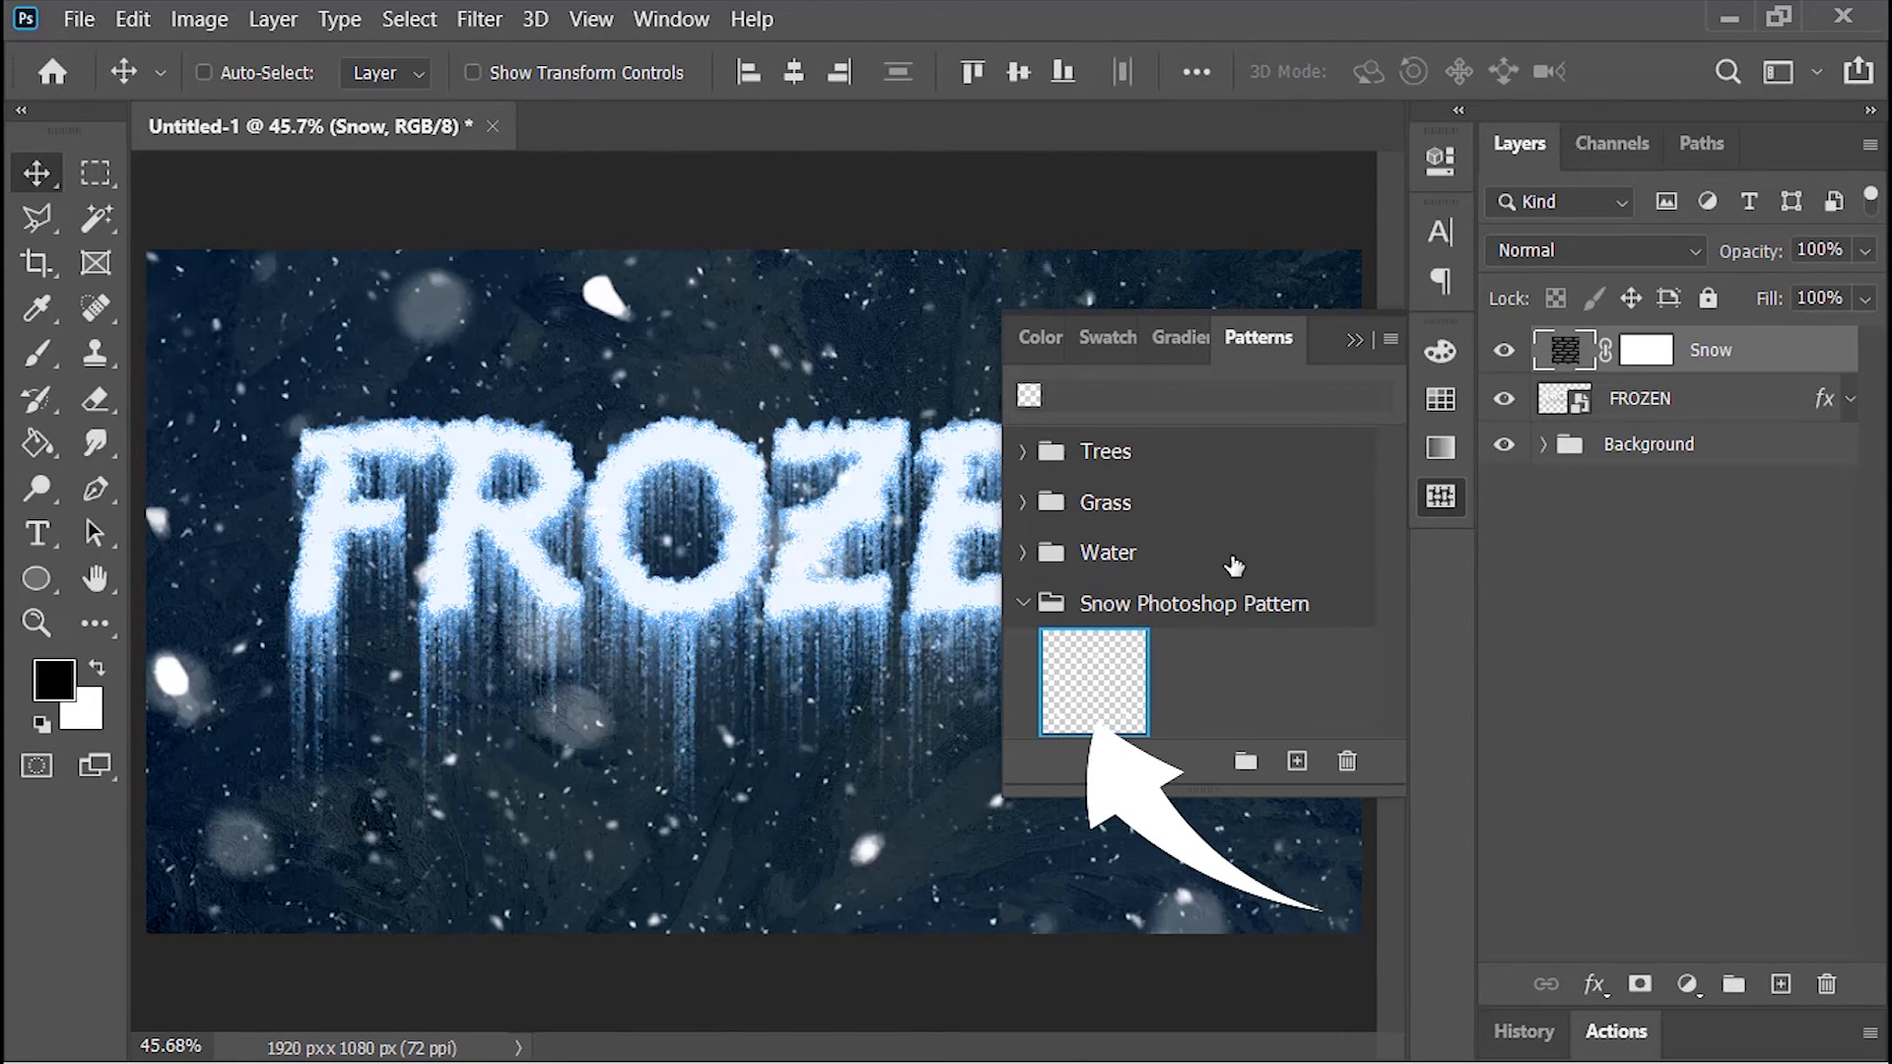
{"action": "left_click", "coordinate": [1352, 339]}
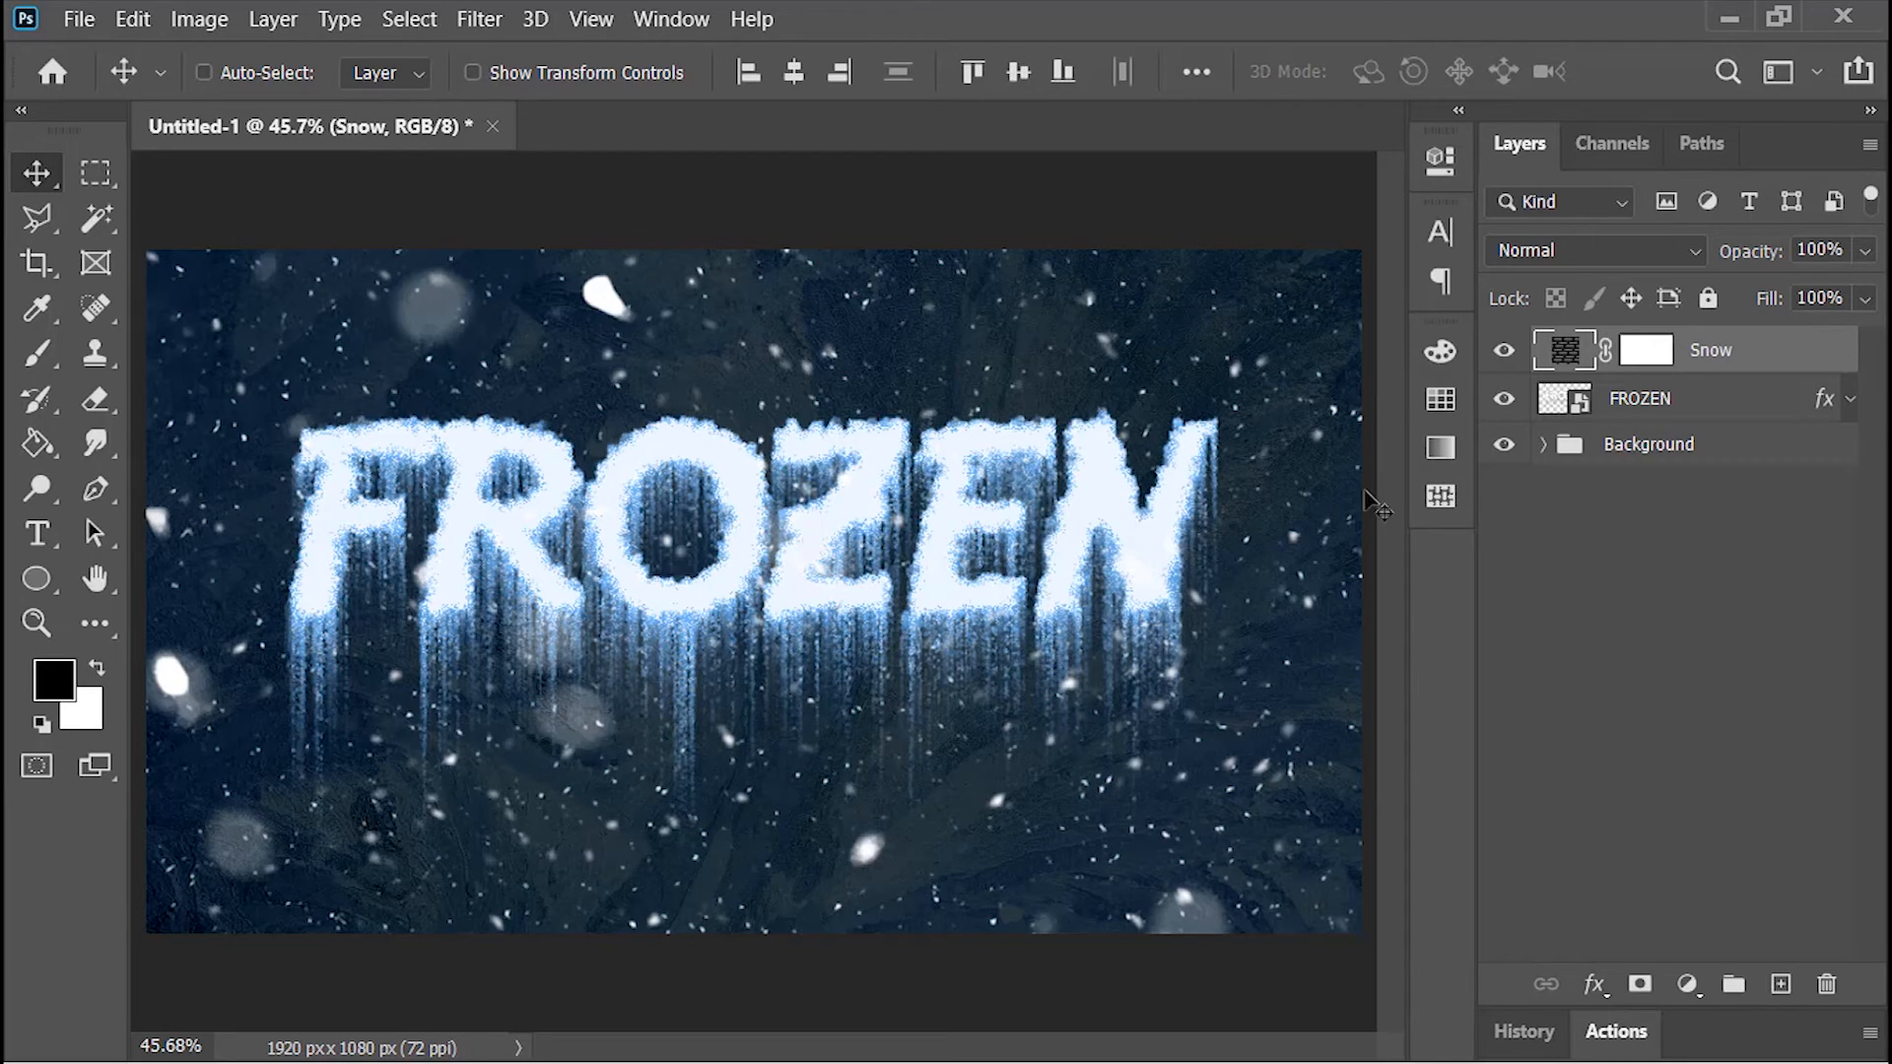
Step: Open the FROZEN smart object and the smart object nested inside it to reach the original text layer
{"action": "left_click", "coordinate": [1562, 402]}
{"action": "double_click", "coordinate": [1562, 403]}
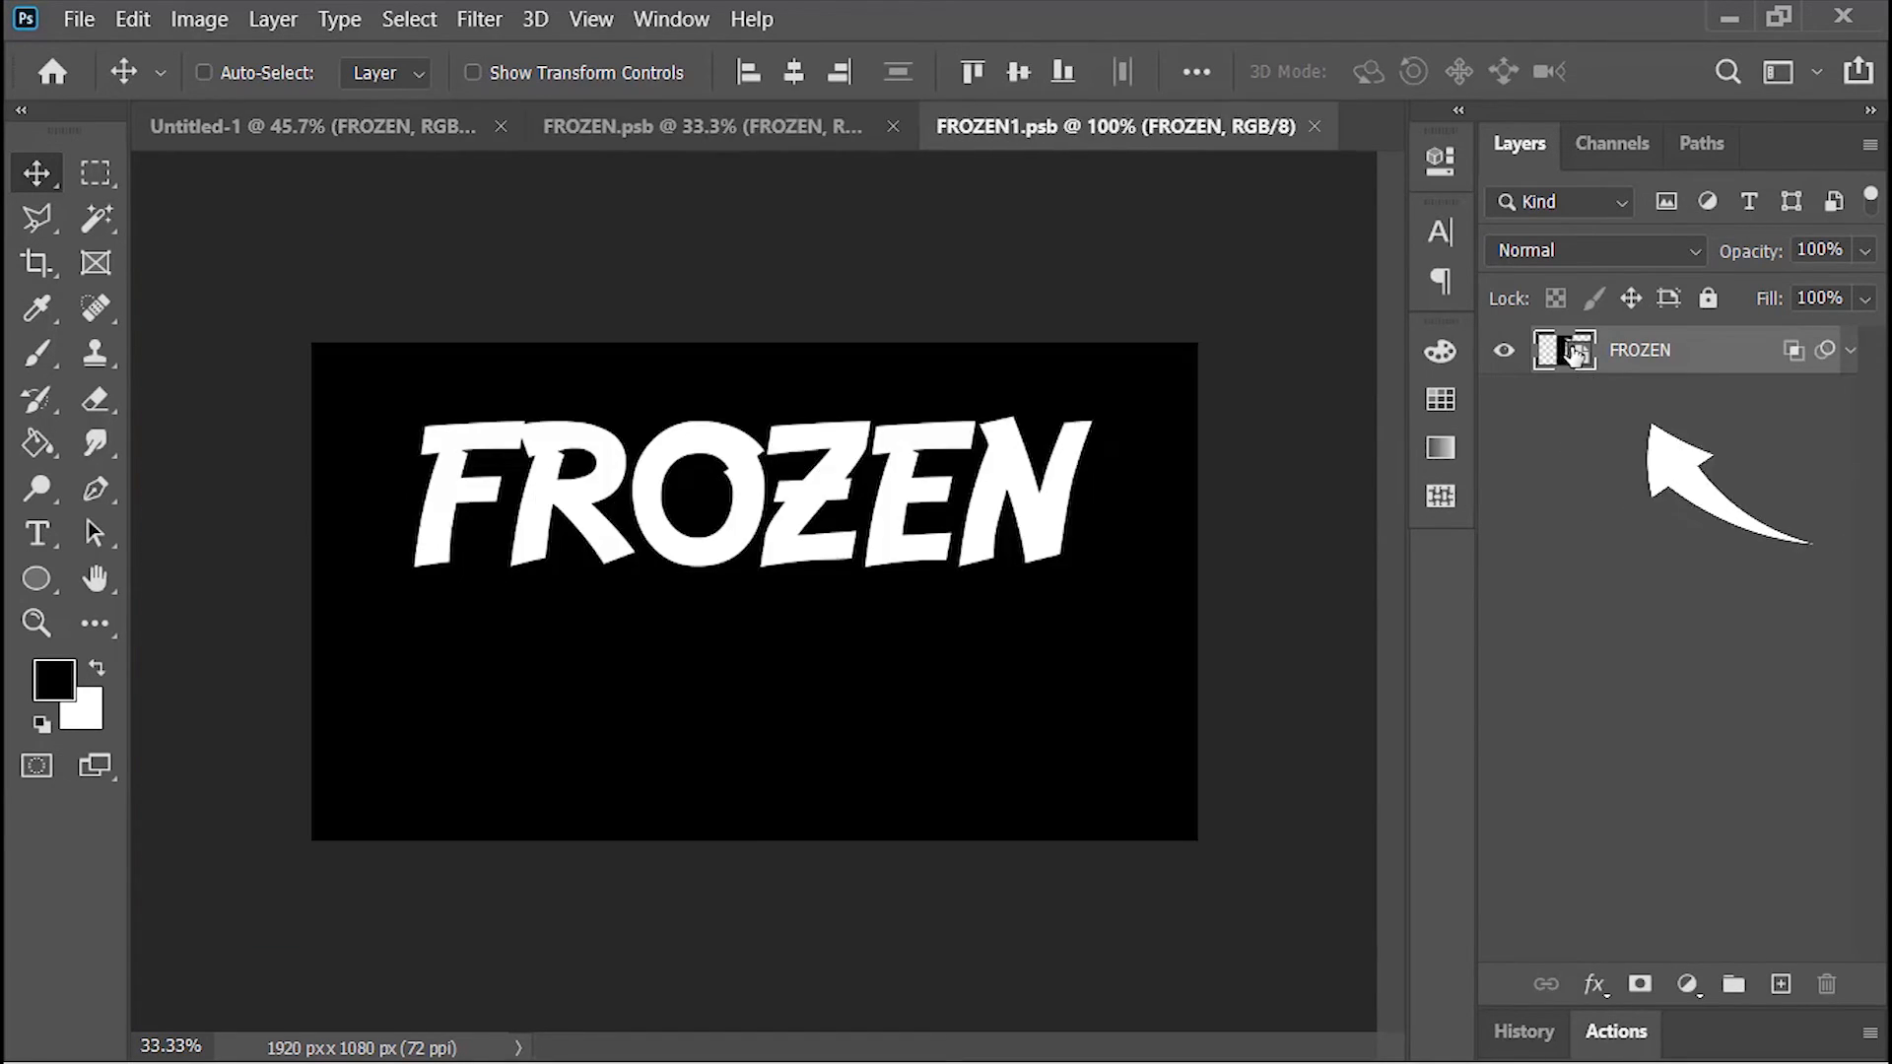
{"action": "double_click", "coordinate": [1567, 365]}
Step: Replace the word FROZEN in the nested text layer with a person's name in capital letters
{"action": "double_click", "coordinate": [1567, 355]}
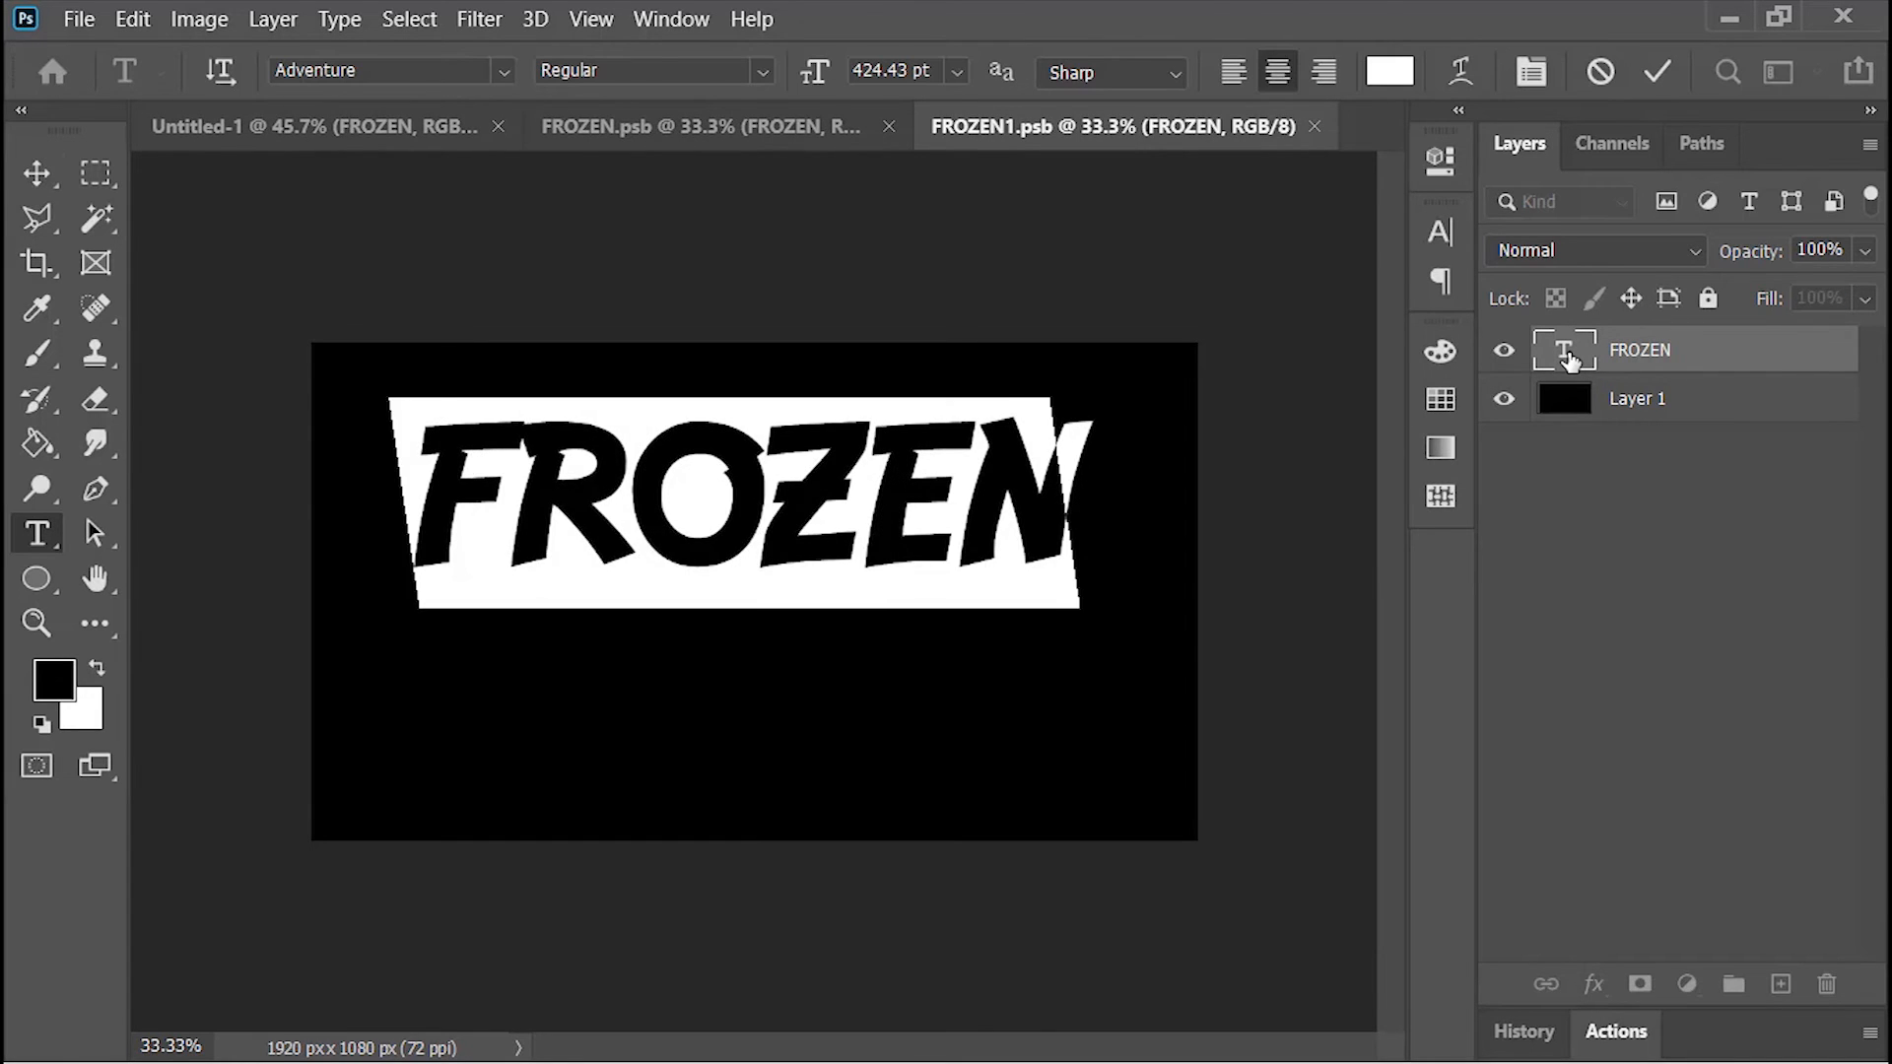
{"action": "type", "text": "WAQAS"}
{"action": "left_click", "coordinate": [1658, 71]}
{"action": "key", "text": "v"}
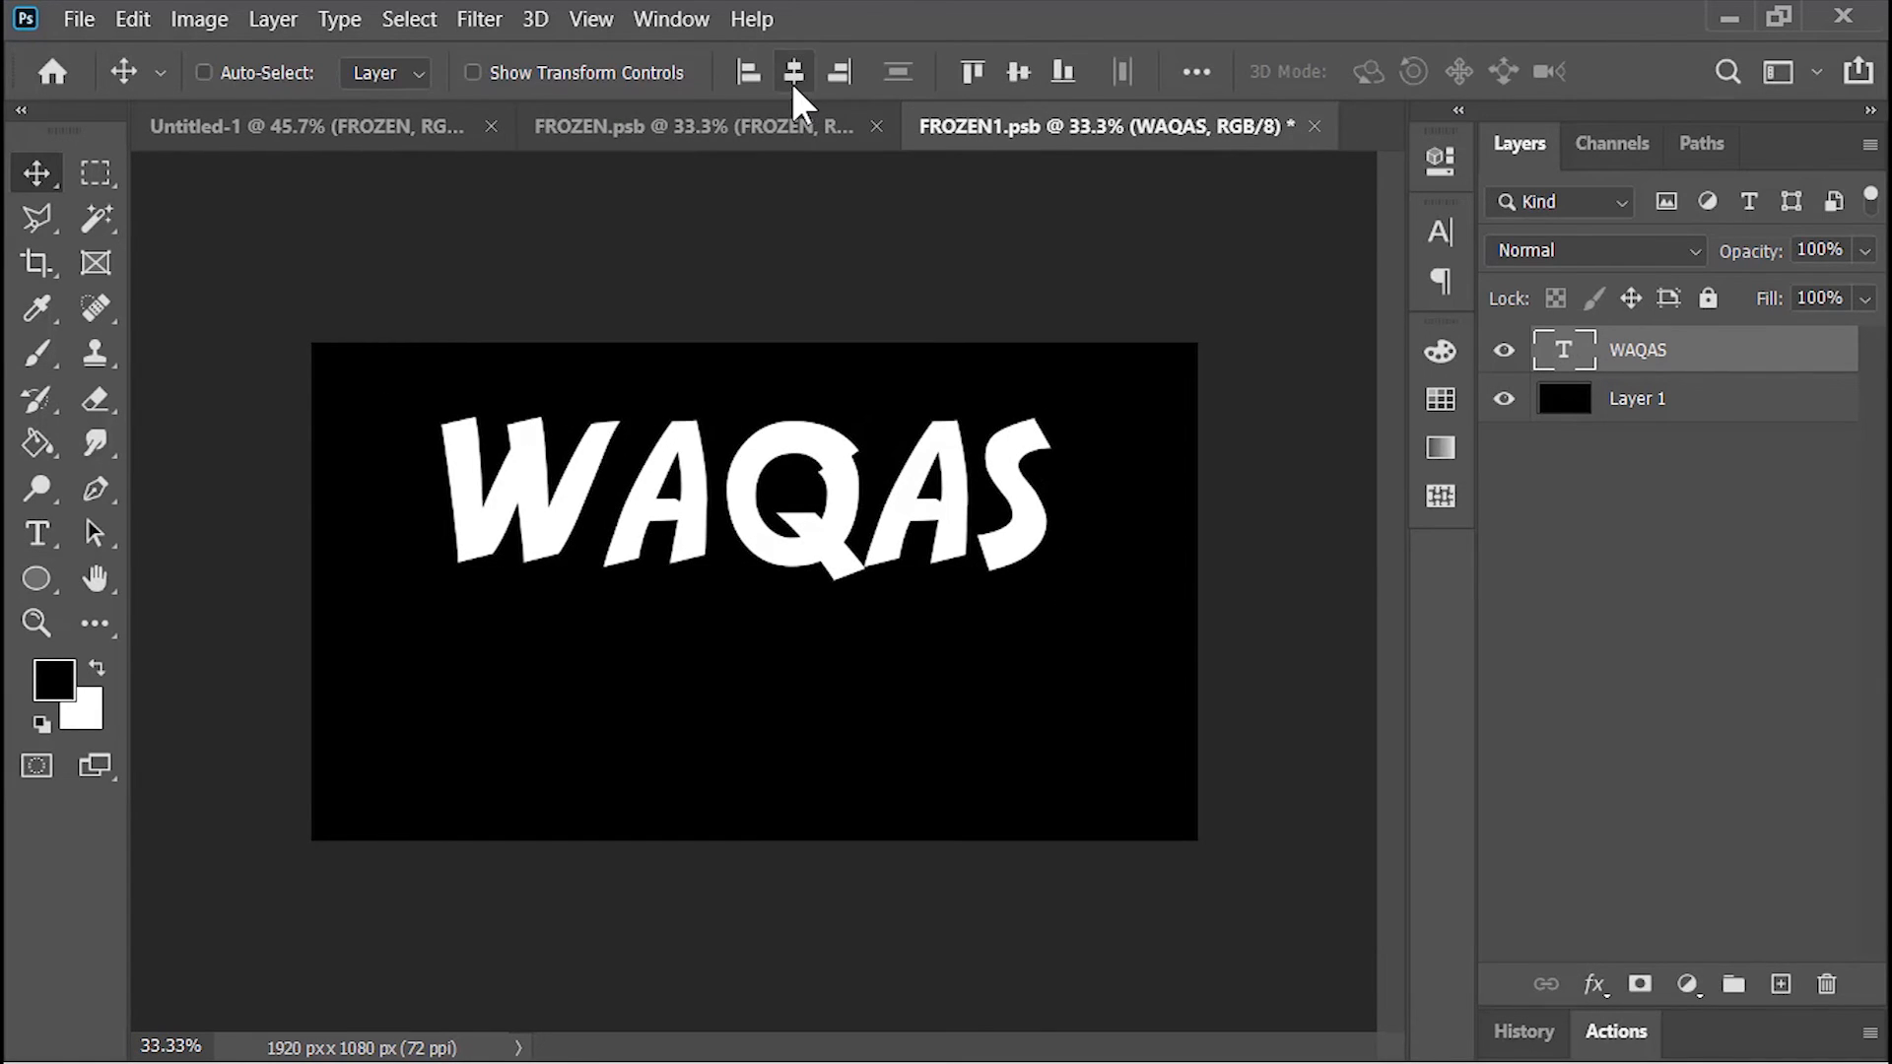
Step: Save and close FROZEN1.psb and FROZEN.psb so the new text carries through to the main document
{"action": "left_click", "coordinate": [1314, 126]}
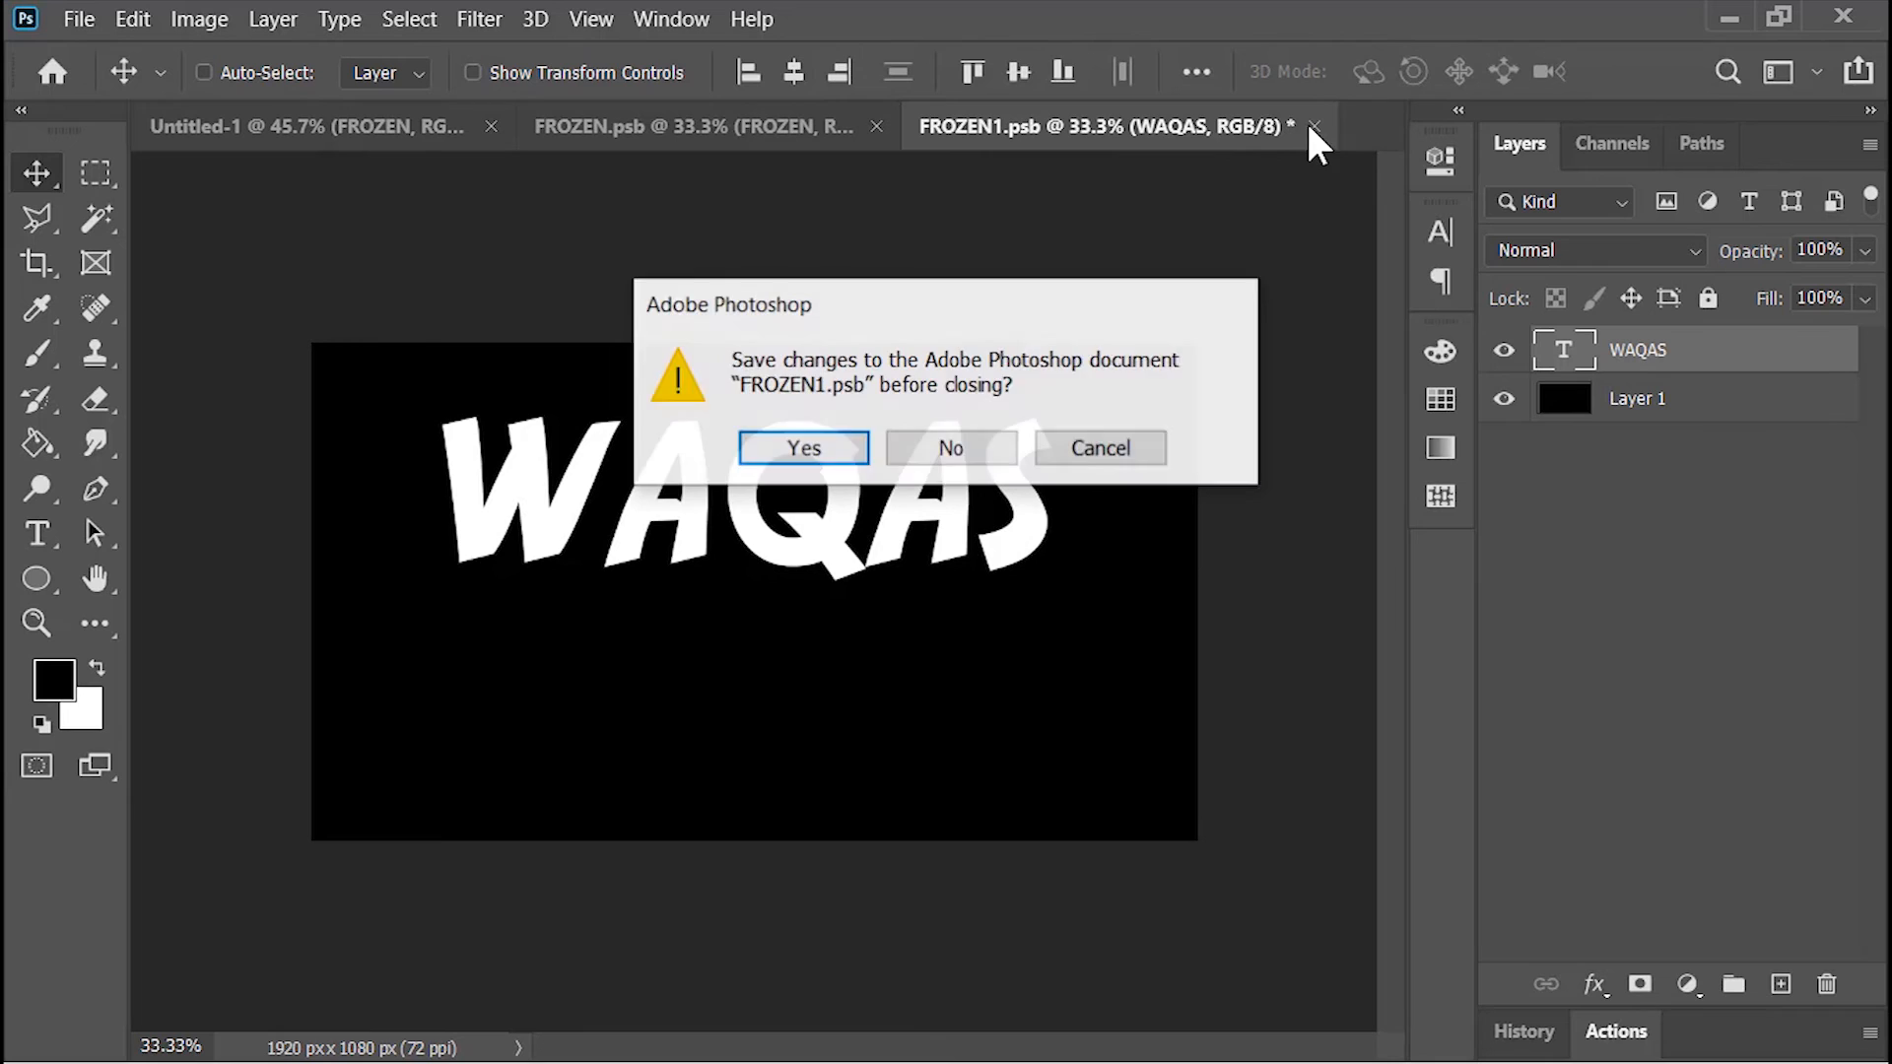
{"action": "left_click", "coordinate": [801, 448]}
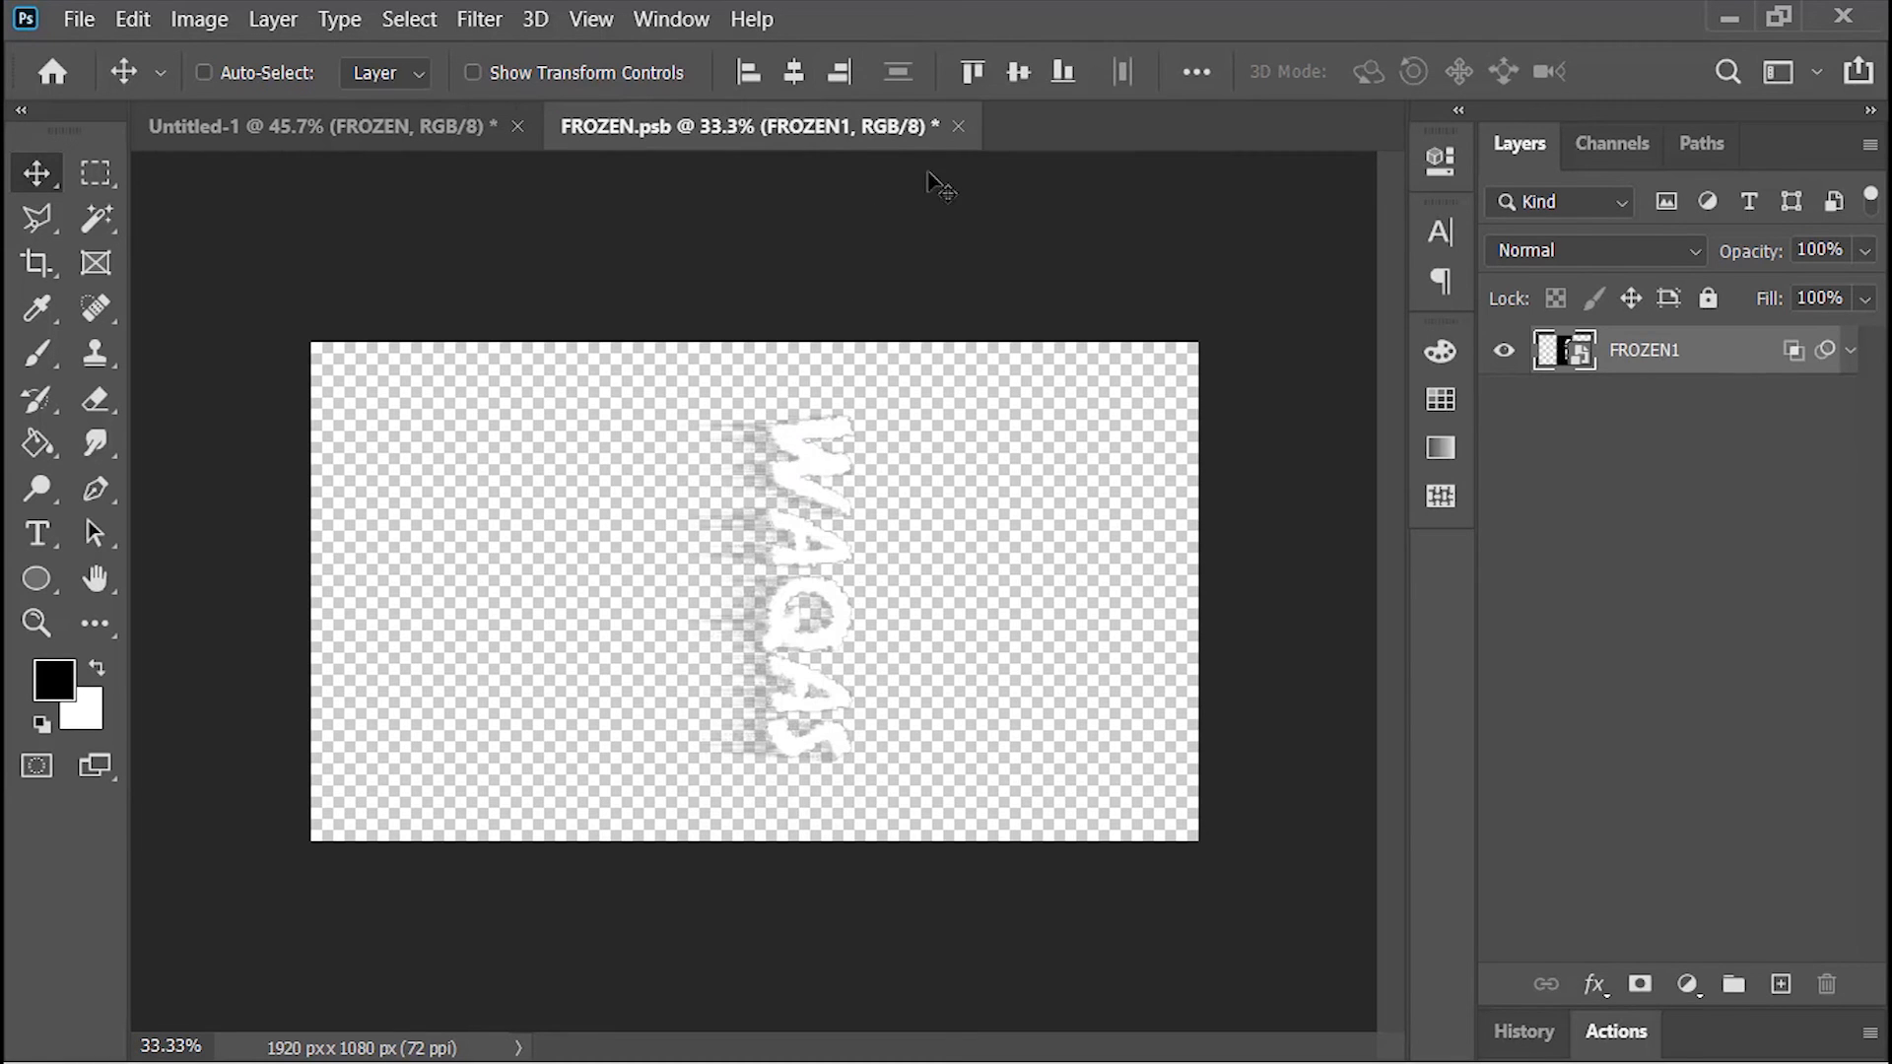
{"action": "left_click", "coordinate": [958, 126]}
{"action": "left_click", "coordinate": [810, 446]}
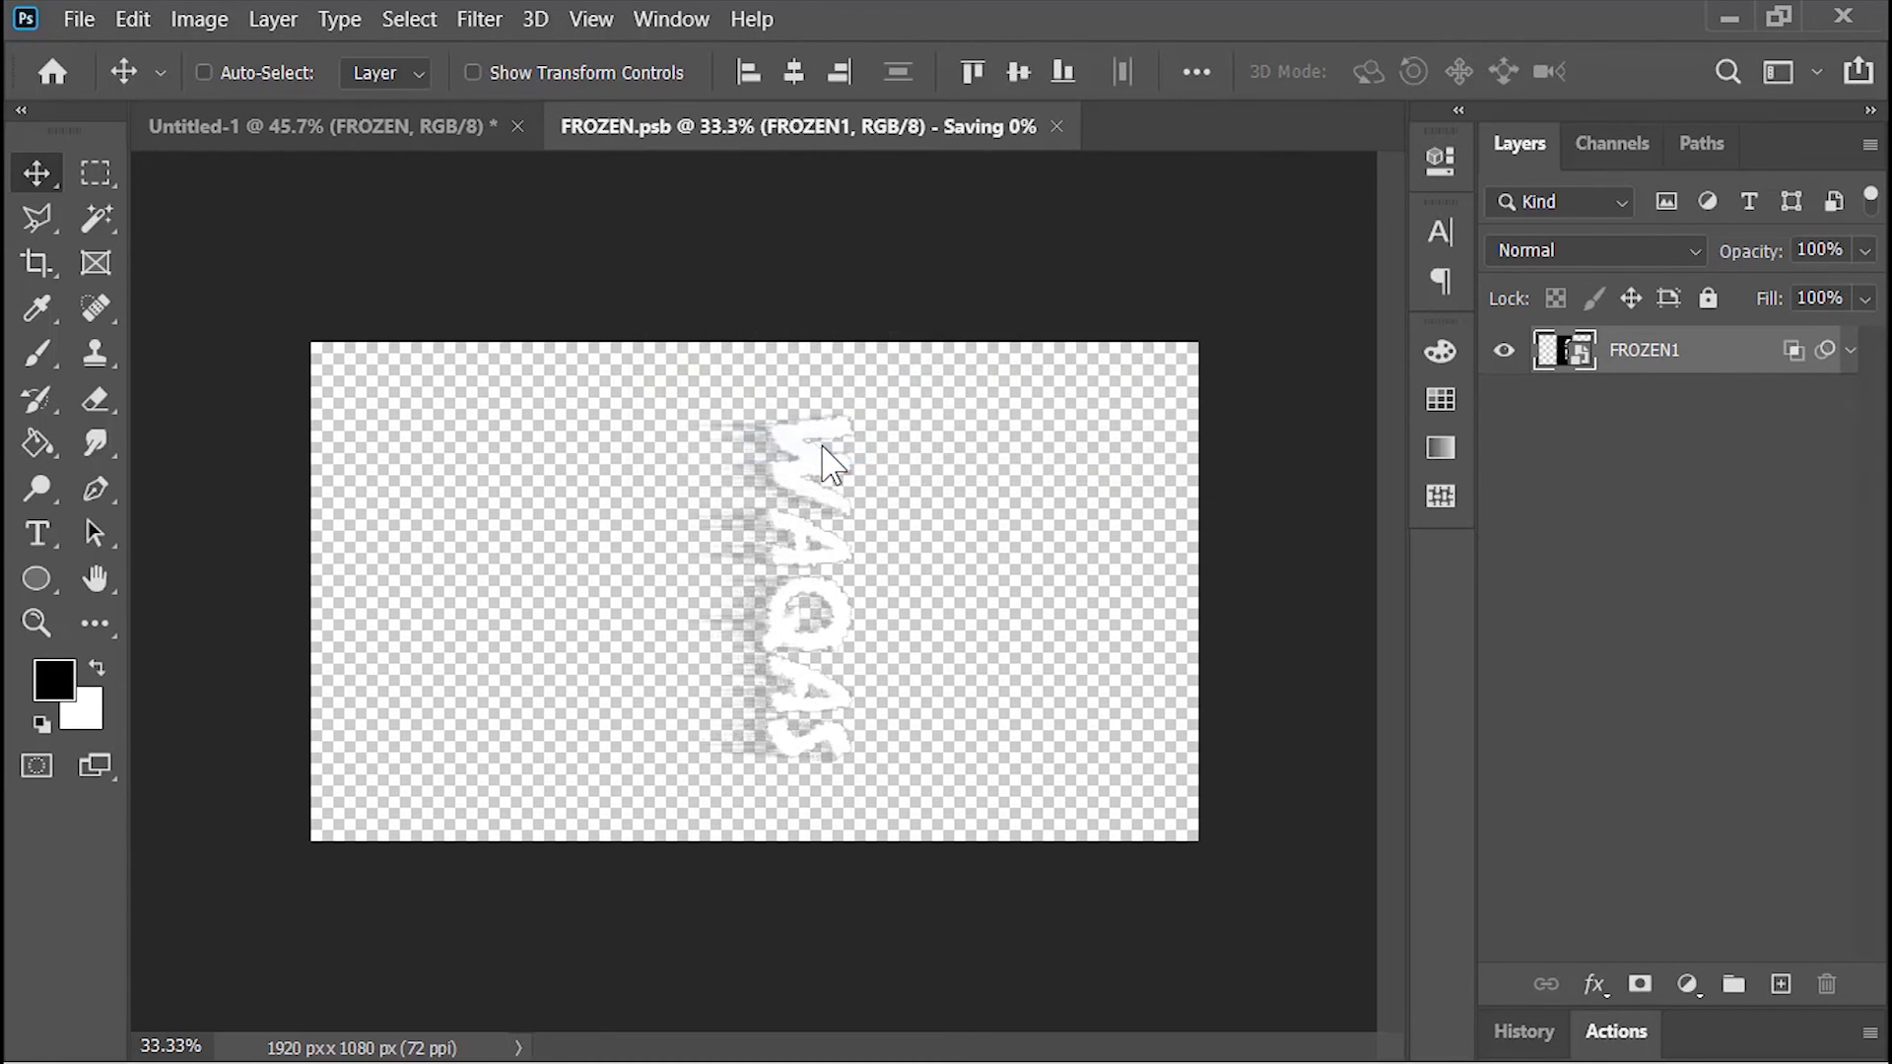